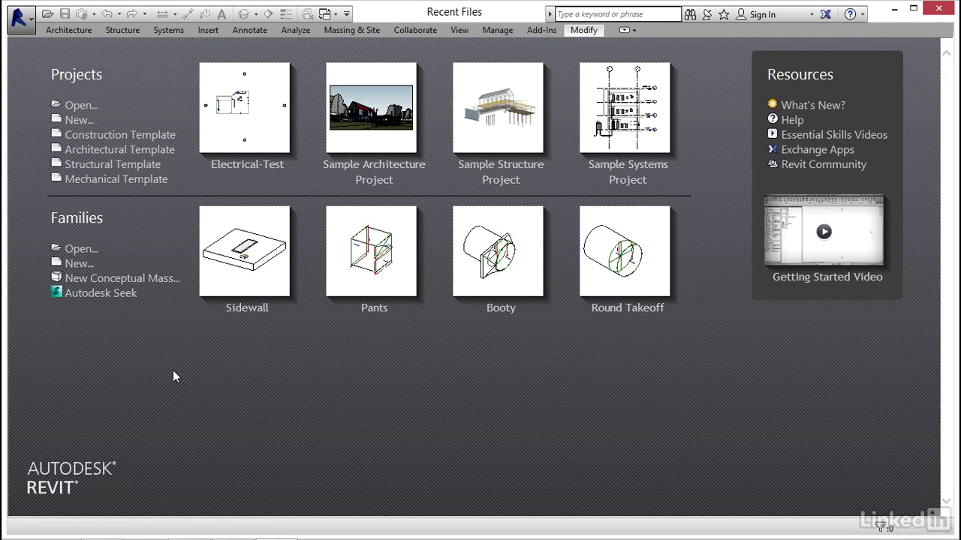
Create a new generic model family and change its category to Pipe Accessories
{"action": "left_click", "coordinate": [79, 263]}
{"action": "left_click_drag", "start_coordinate": [625, 171], "coordinate": [623, 217]}
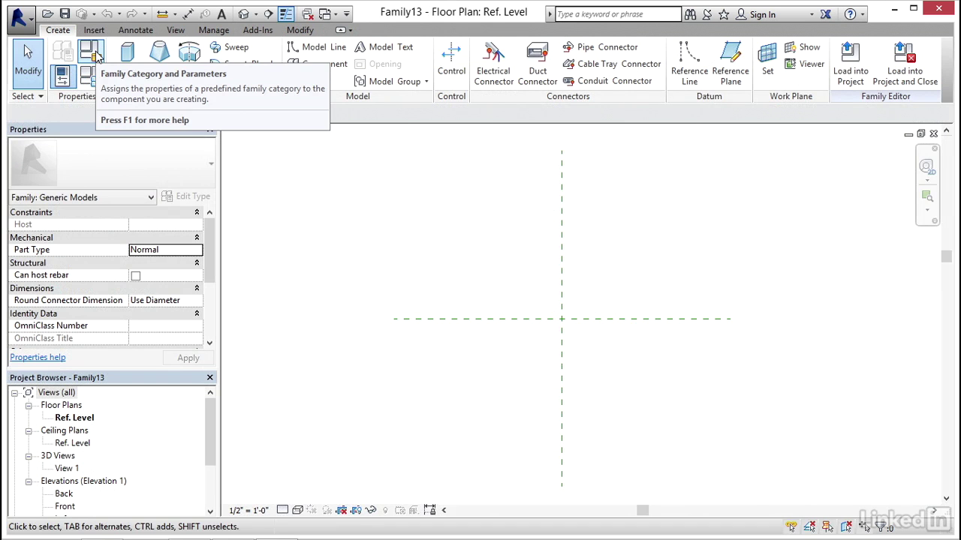
{"action": "left_click", "coordinate": [96, 53]}
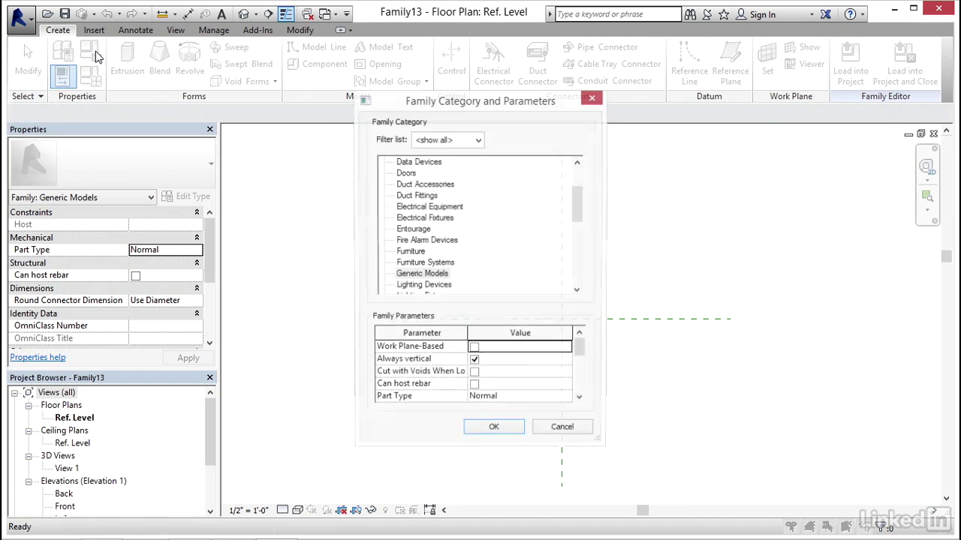
{"action": "scroll", "coordinate": [581, 212], "scroll_direction": "down", "scroll_amount": 3}
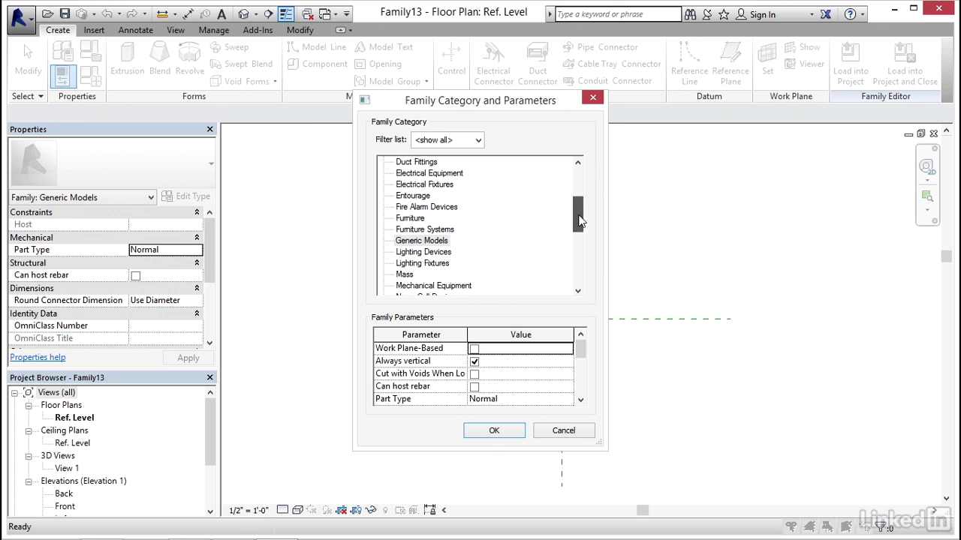
{"action": "left_click", "coordinate": [424, 253]}
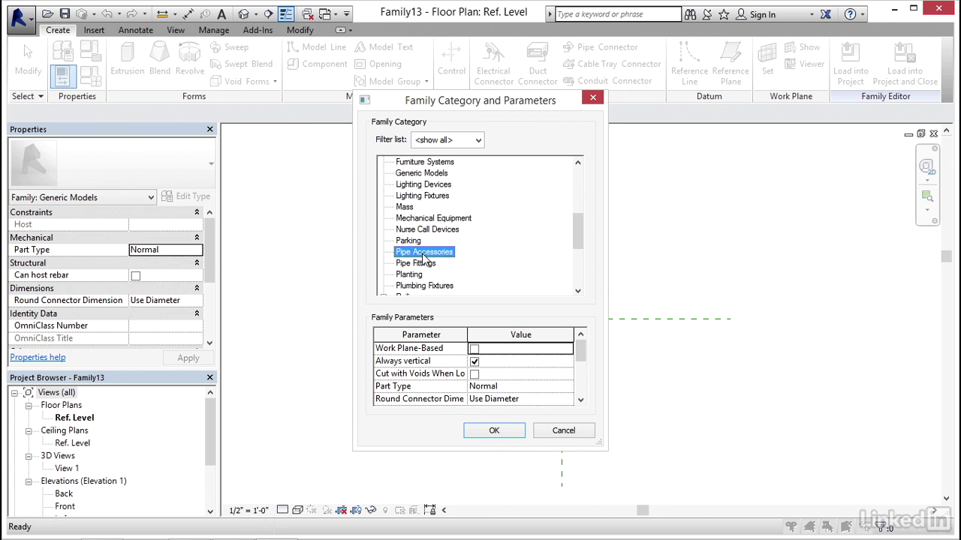
Set the family's part type to Valve - Breaks Into and accept the category settings
{"action": "left_click", "coordinate": [540, 386]}
{"action": "left_click", "coordinate": [567, 386]}
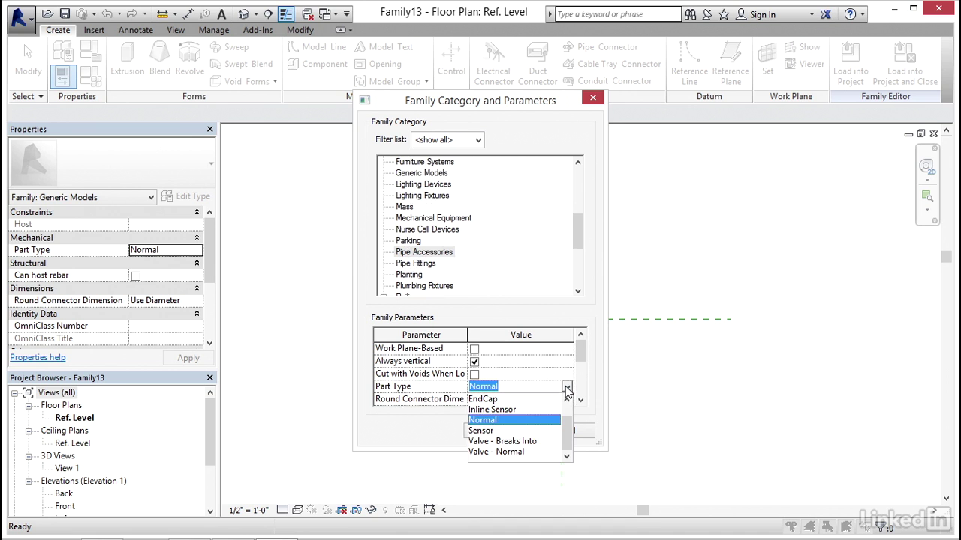
{"action": "left_click", "coordinate": [515, 441]}
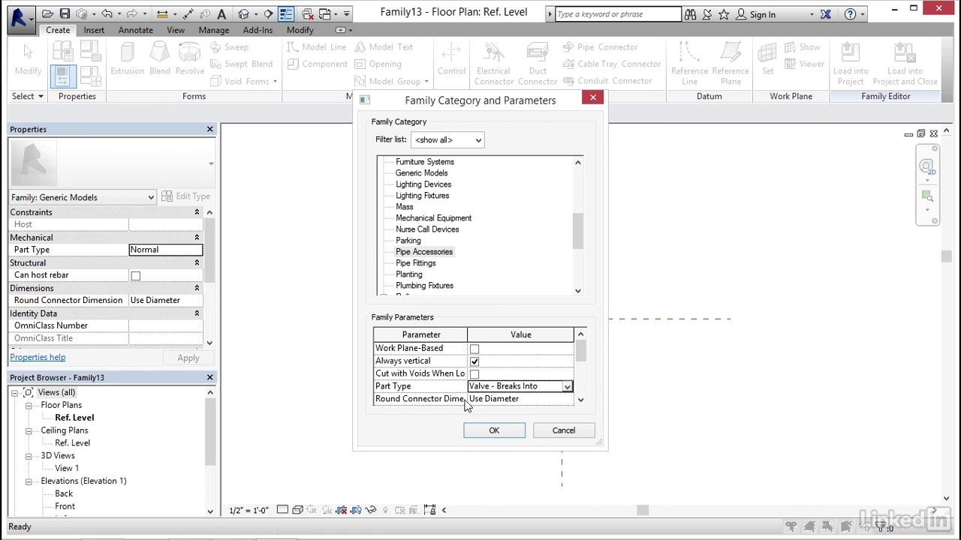
{"action": "left_click", "coordinate": [495, 432]}
Create two reference planes offset 3" to either side of the vertical center reference plane
{"action": "middle_click_drag", "start_coordinate": [573, 221], "coordinate": [578, 204]}
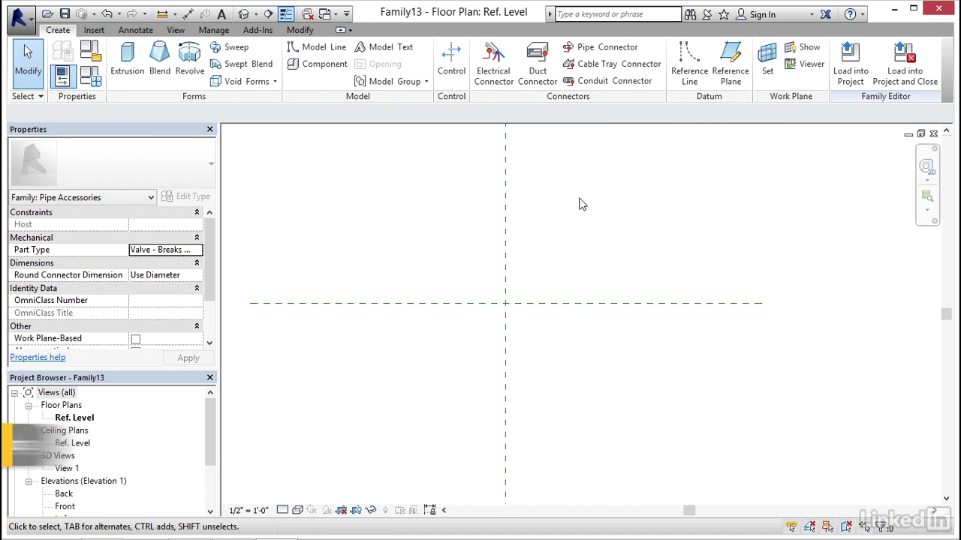
{"action": "right_click", "coordinate": [508, 242]}
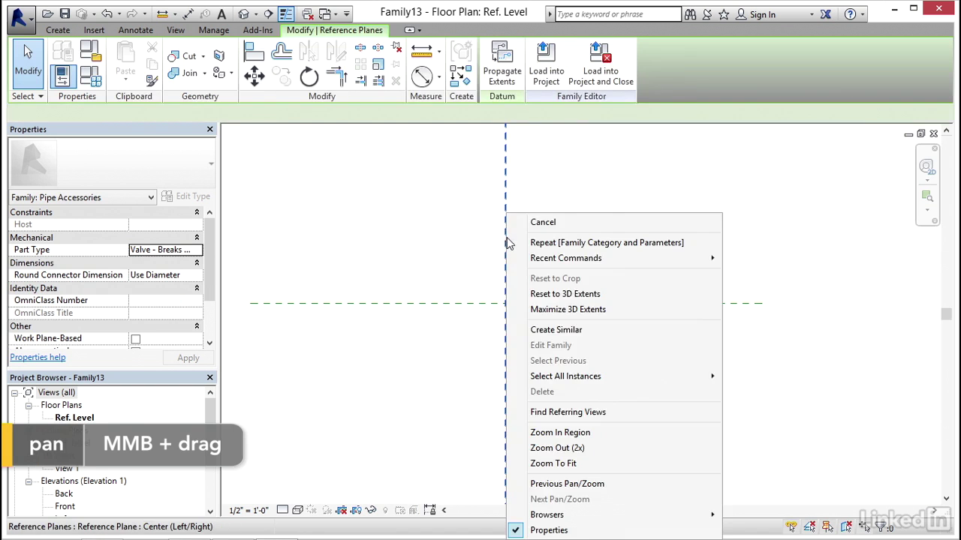
{"action": "left_click", "coordinate": [567, 330]}
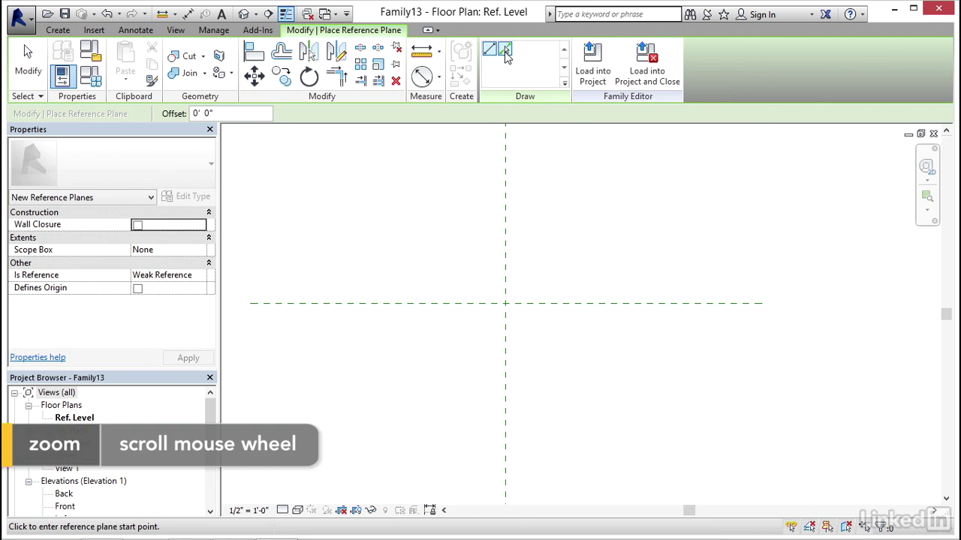
{"action": "left_click", "coordinate": [505, 49]}
{"action": "left_click", "coordinate": [206, 113]}
{"action": "type", "text": "3"}
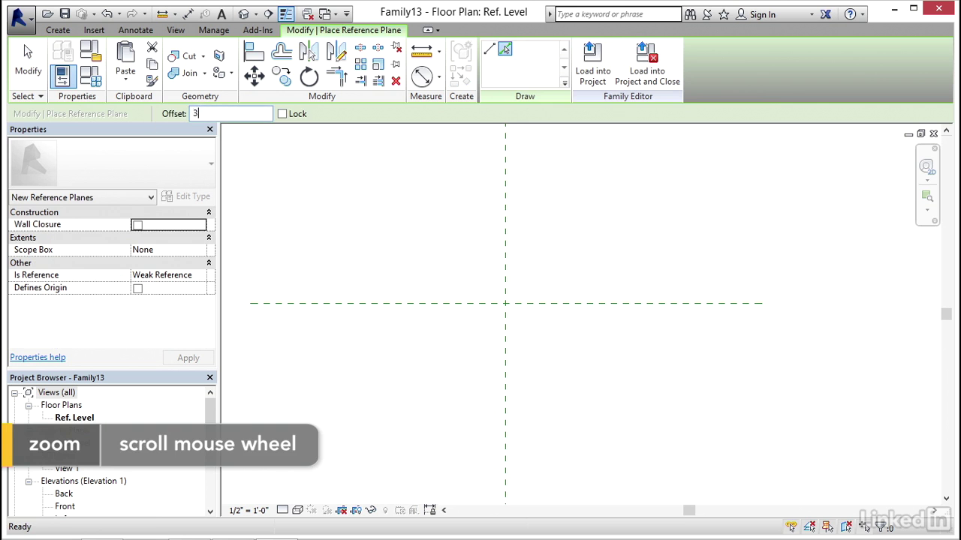
{"action": "key", "text": "Return"}
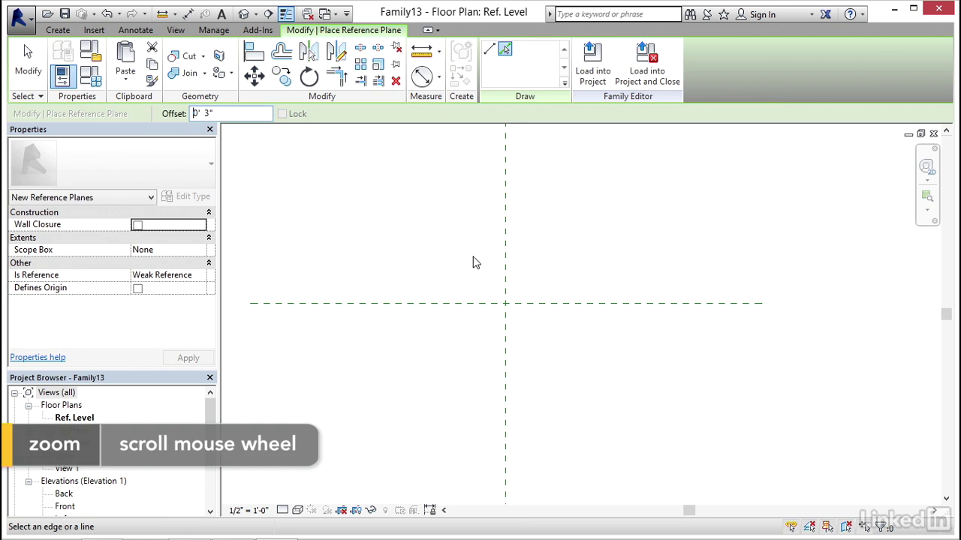
{"action": "left_click", "coordinate": [502, 274]}
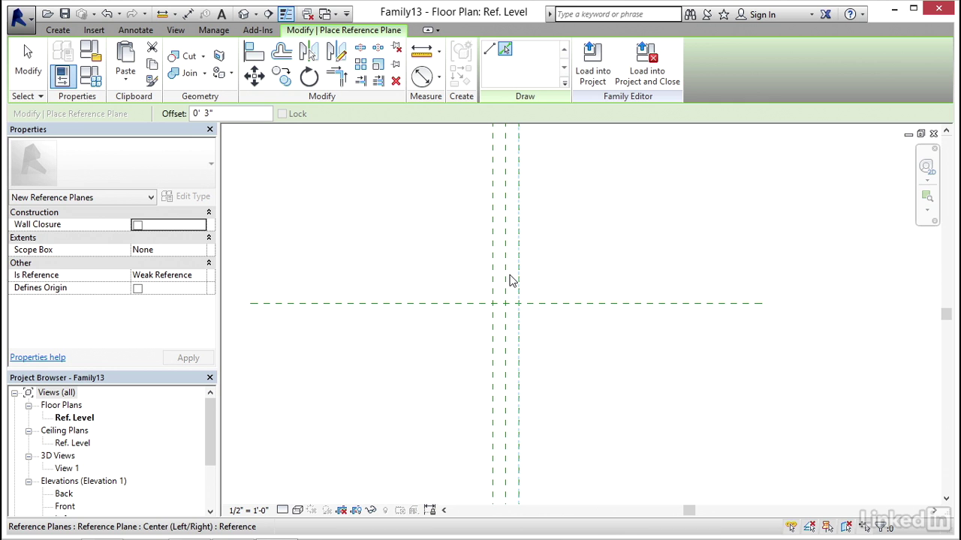
{"action": "left_click", "coordinate": [510, 280]}
Create two reference planes offset 1" above and below the horizontal center reference plane
{"action": "double_click", "coordinate": [207, 113]}
{"action": "type", "text": "1"}
{"action": "left_click", "coordinate": [468, 301]}
{"action": "scroll", "coordinate": [480, 309], "scroll_direction": "up", "scroll_amount": 3}
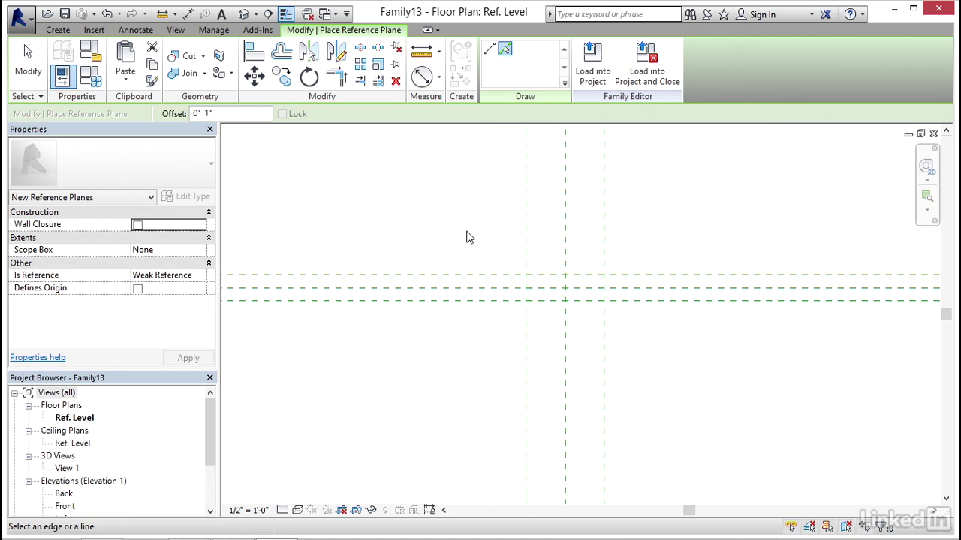
{"action": "key", "text": "Escape"}
{"action": "key", "text": "Escape"}
Add an aligned dimension string across the three vertical reference planes and make its segments equal
{"action": "middle_click_drag", "start_coordinate": [470, 206], "coordinate": [398, 221]}
{"action": "left_click", "coordinate": [441, 81]}
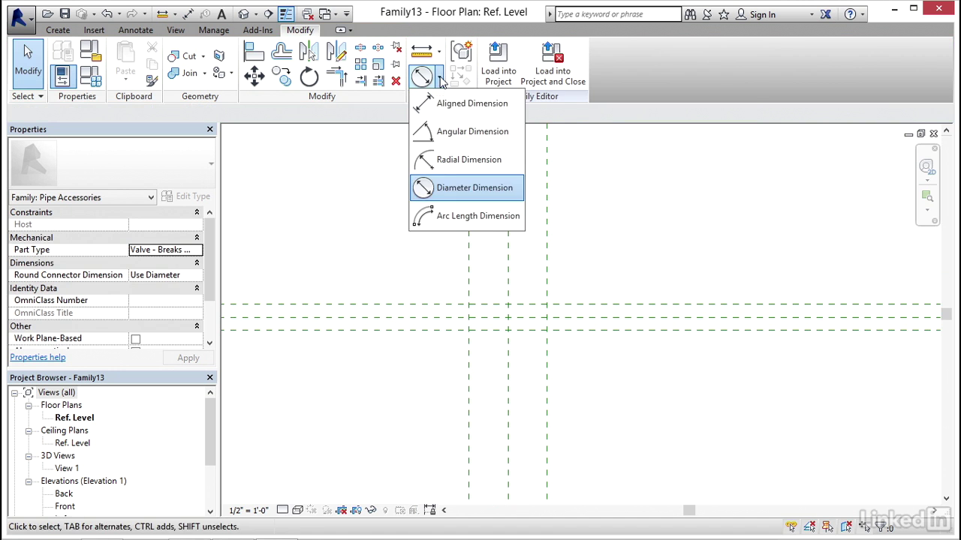
{"action": "left_click", "coordinate": [465, 101]}
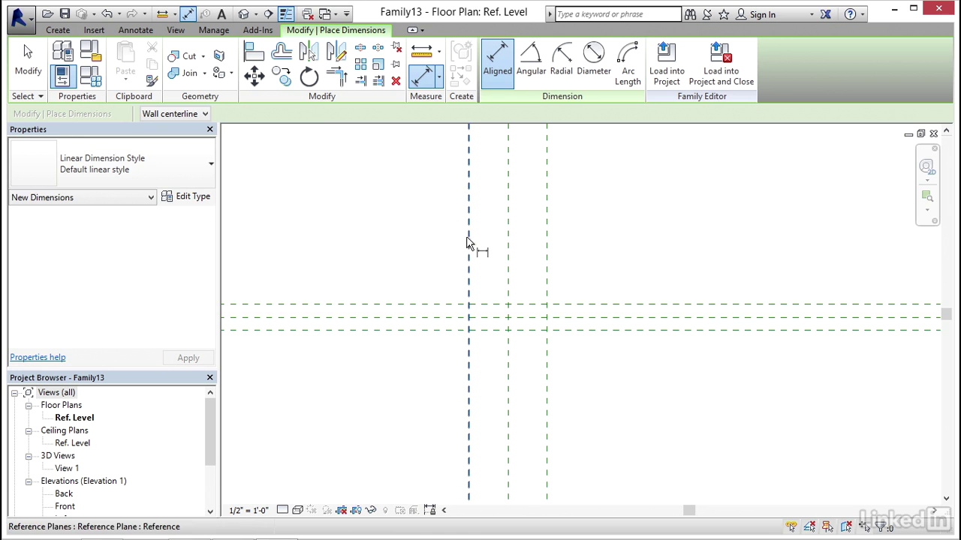
{"action": "left_click", "coordinate": [469, 240]}
{"action": "left_click", "coordinate": [508, 245]}
{"action": "left_click", "coordinate": [546, 245]}
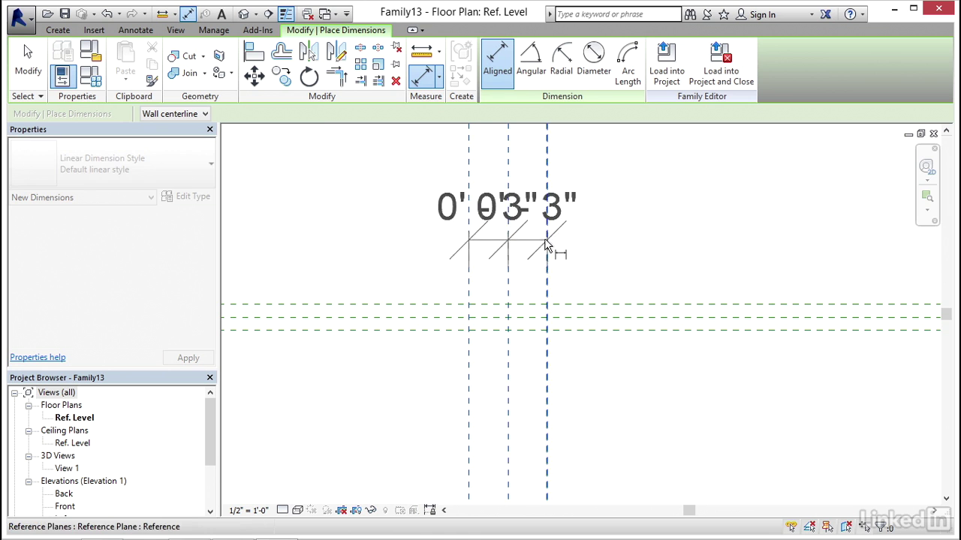
{"action": "left_click", "coordinate": [638, 215]}
{"action": "middle_click_drag", "start_coordinate": [639, 203], "coordinate": [636, 335]}
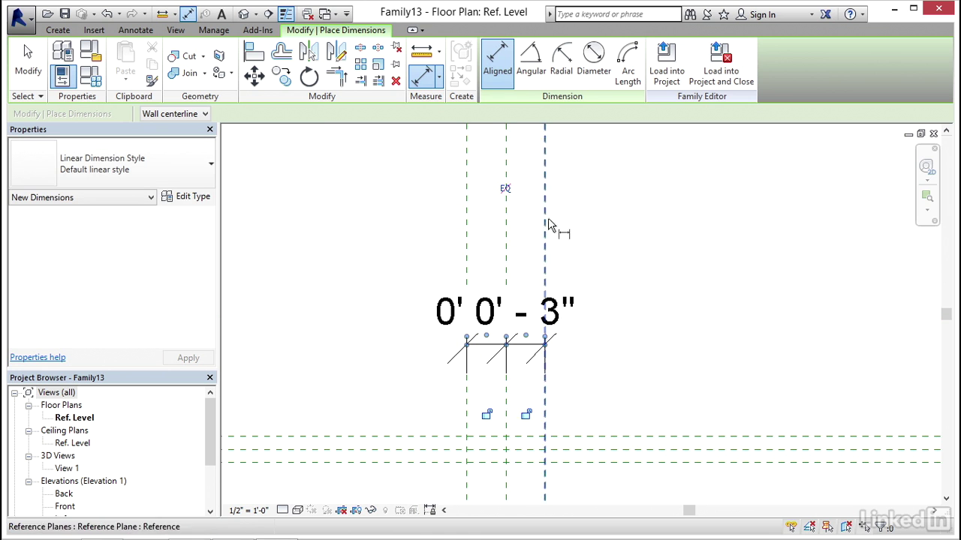
{"action": "left_click", "coordinate": [506, 188]}
Add an overall aligned dimension between the two outer vertical reference planes, above the equality string
{"action": "left_click", "coordinate": [464, 267]}
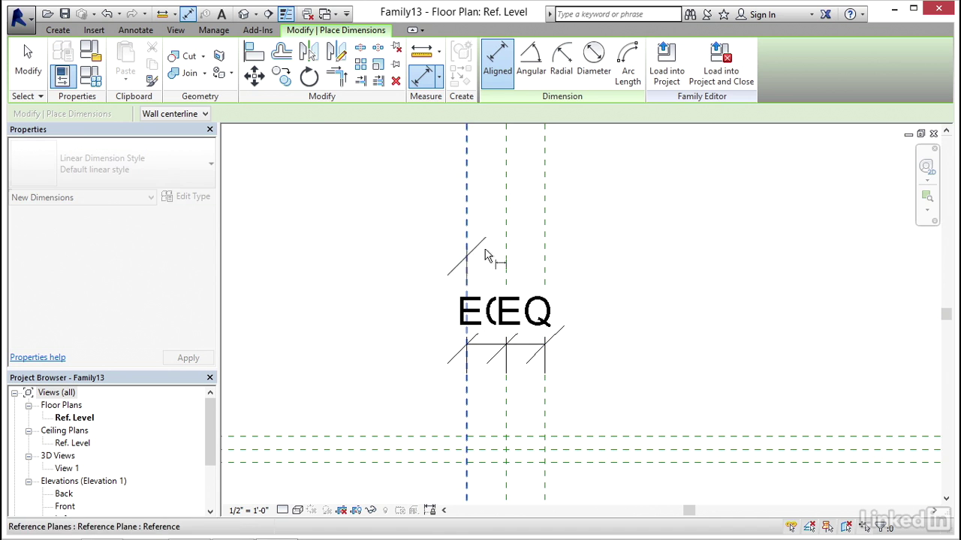
{"action": "left_click", "coordinate": [546, 263]}
{"action": "left_click", "coordinate": [634, 244]}
{"action": "key", "text": "Escape"}
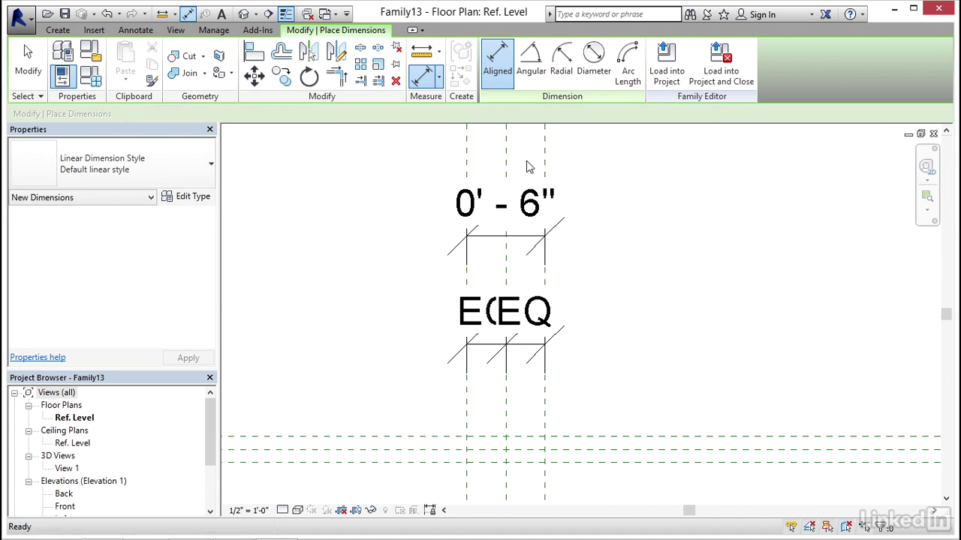
{"action": "key", "text": "Escape"}
Label the overall dimension between the vertical planes with a new instance family parameter named Length
{"action": "left_click", "coordinate": [521, 210]}
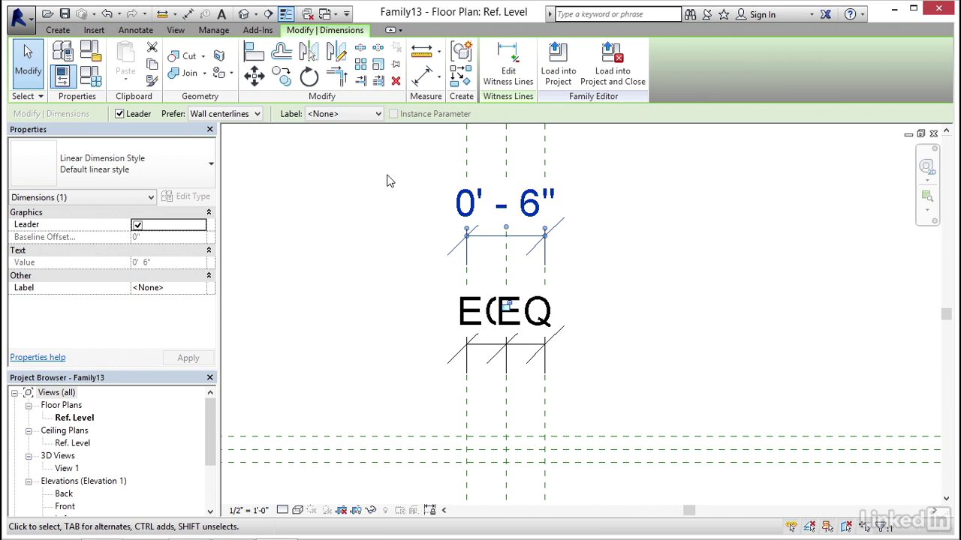
{"action": "left_click", "coordinate": [341, 115]}
{"action": "left_click", "coordinate": [359, 139]}
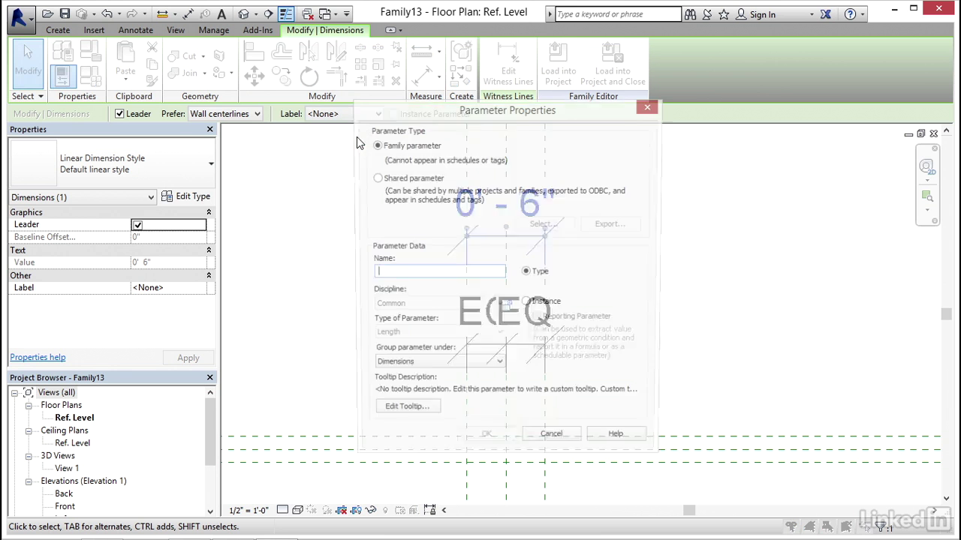
{"action": "type", "text": "Length"}
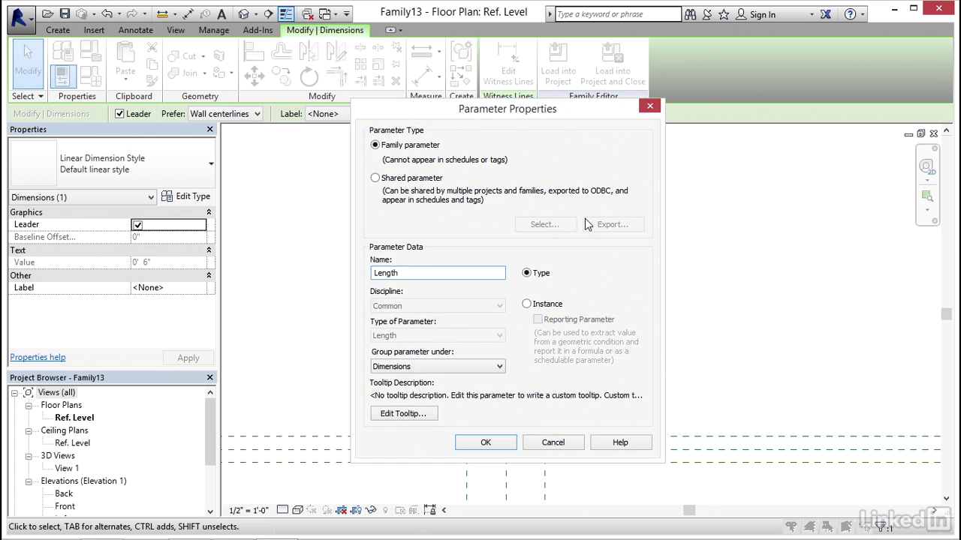
{"action": "left_click", "coordinate": [550, 305]}
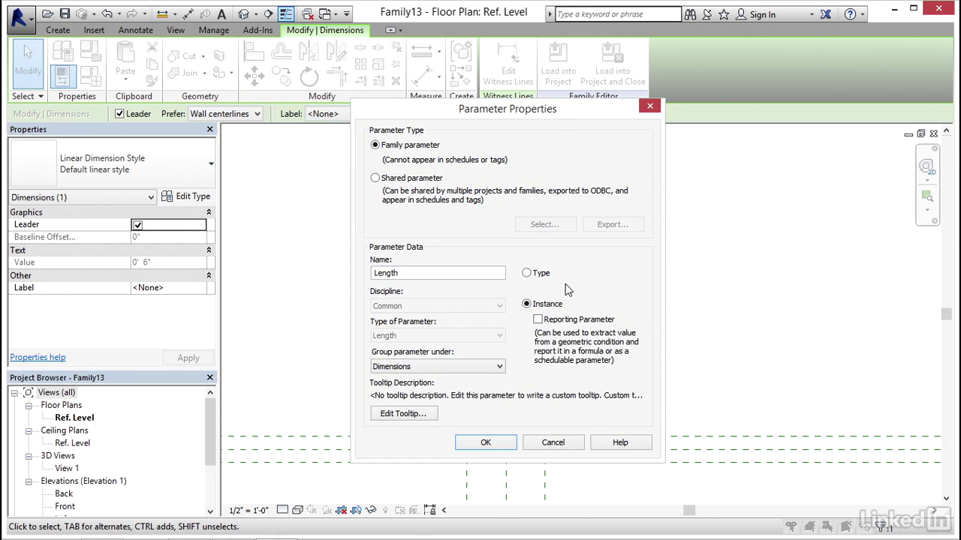
{"action": "left_click", "coordinate": [485, 443]}
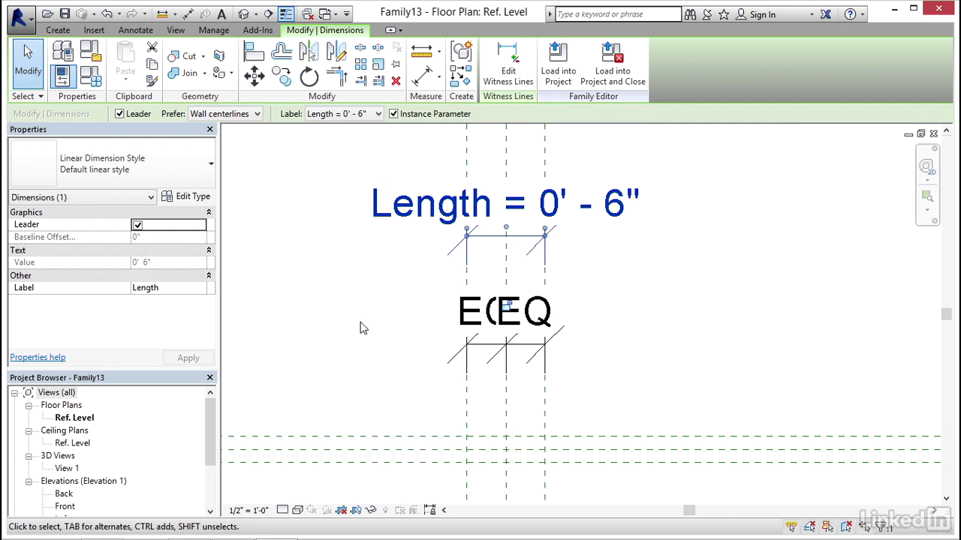
{"action": "left_click", "coordinate": [392, 273]}
Add an aligned dimension string across the three horizontal reference planes and make its segments equal
{"action": "scroll", "coordinate": [396, 273], "scroll_direction": "down", "scroll_amount": 2}
{"action": "scroll", "coordinate": [412, 285], "scroll_direction": "up", "scroll_amount": 2}
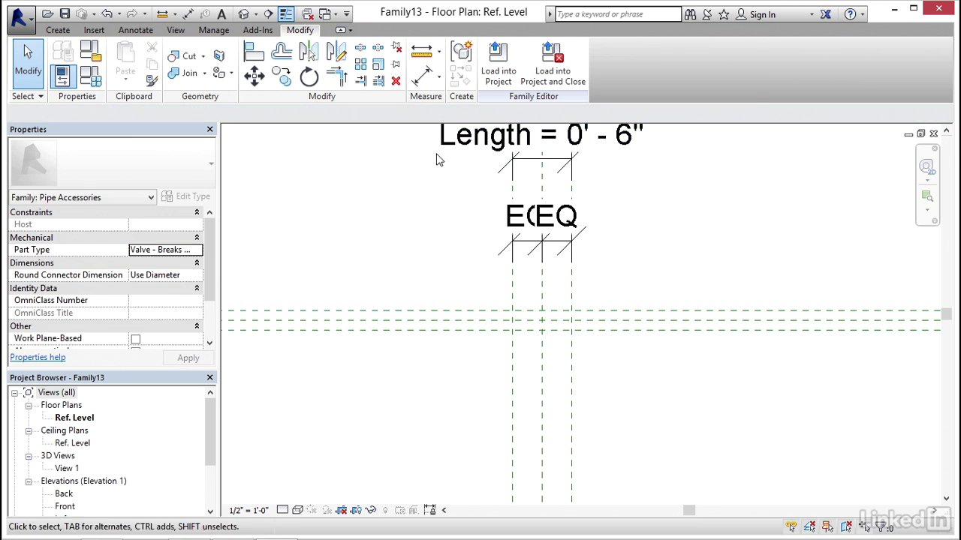
{"action": "left_click", "coordinate": [421, 76]}
{"action": "scroll", "coordinate": [453, 294], "scroll_direction": "up", "scroll_amount": 2}
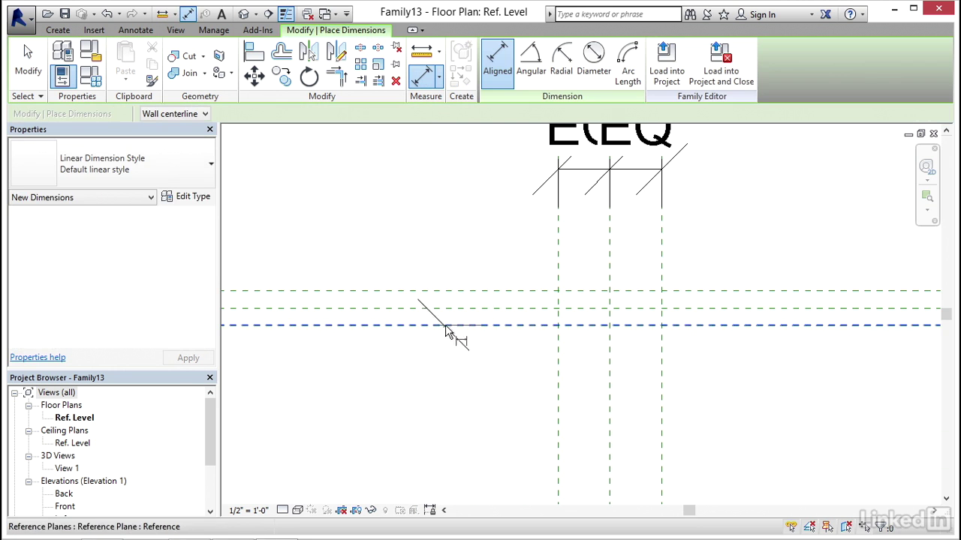
{"action": "left_click", "coordinate": [436, 324]}
{"action": "left_click", "coordinate": [424, 225]}
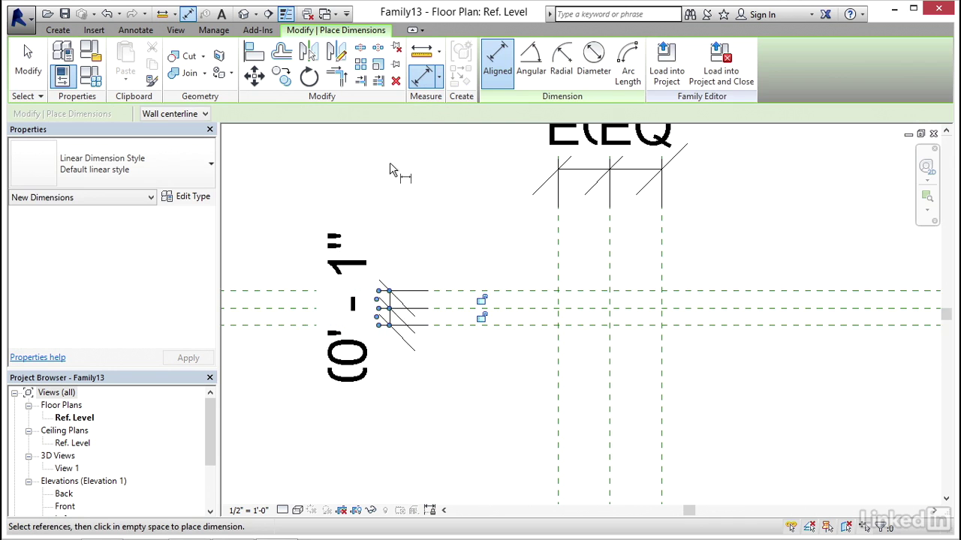
{"action": "scroll", "coordinate": [390, 172], "scroll_direction": "down", "scroll_amount": 3}
{"action": "scroll", "coordinate": [405, 235], "scroll_direction": "up", "scroll_amount": 2}
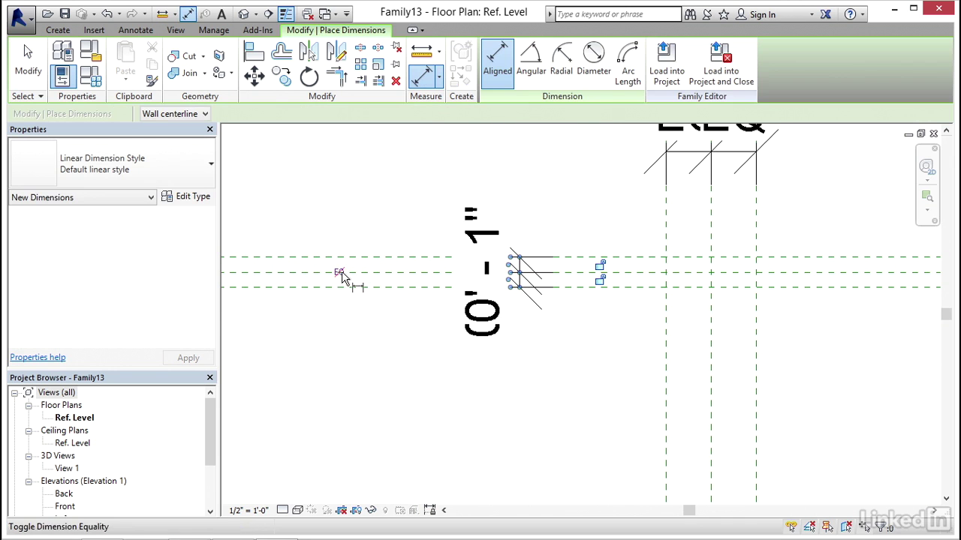
{"action": "left_click", "coordinate": [338, 274]}
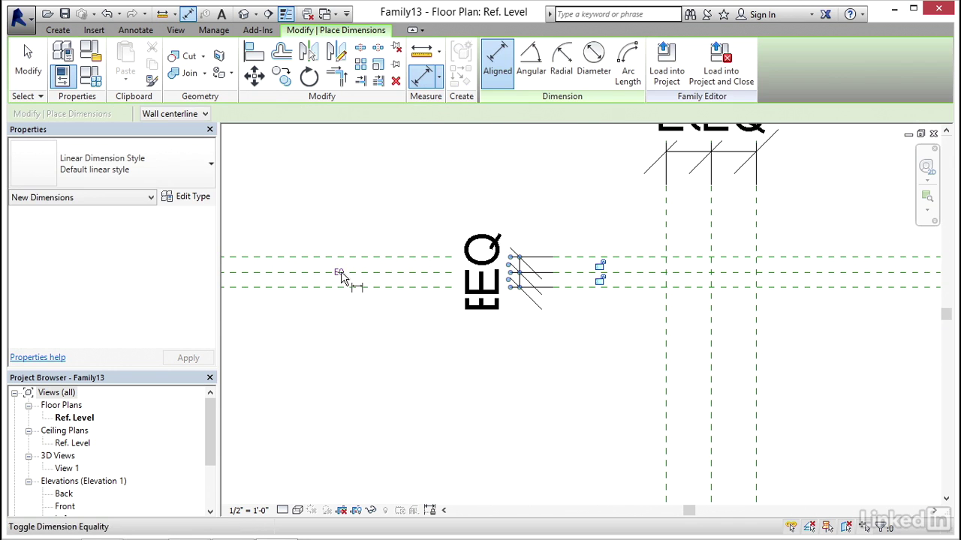
Add an overall aligned dimension between the two outer horizontal reference planes, beside the equality string
{"action": "left_click", "coordinate": [401, 287]}
{"action": "left_click", "coordinate": [397, 257]}
{"action": "left_click", "coordinate": [390, 197]}
{"action": "key", "text": "Escape"}
{"action": "key", "text": "Escape"}
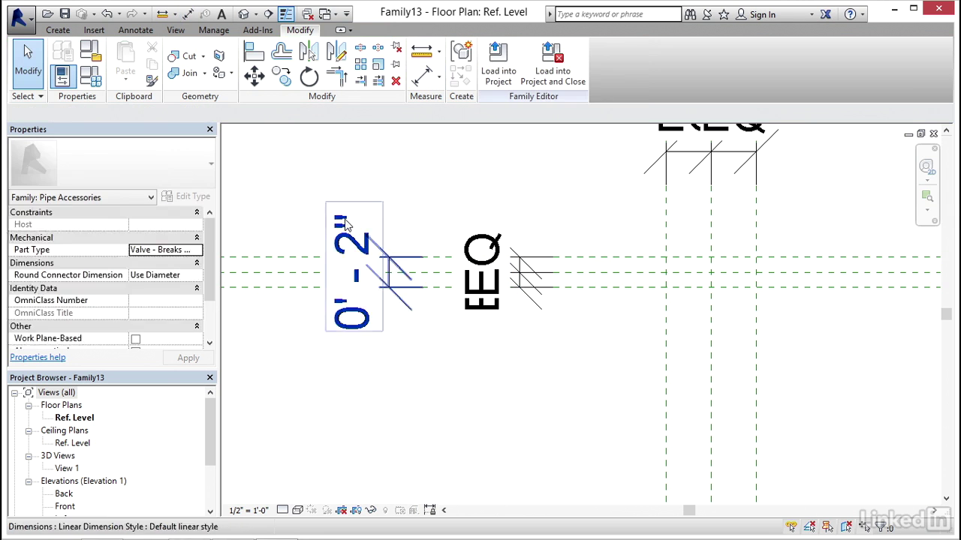
Label the overall dimension between the horizontal planes with a new instance family parameter named Pipe Size
{"action": "left_click", "coordinate": [346, 234]}
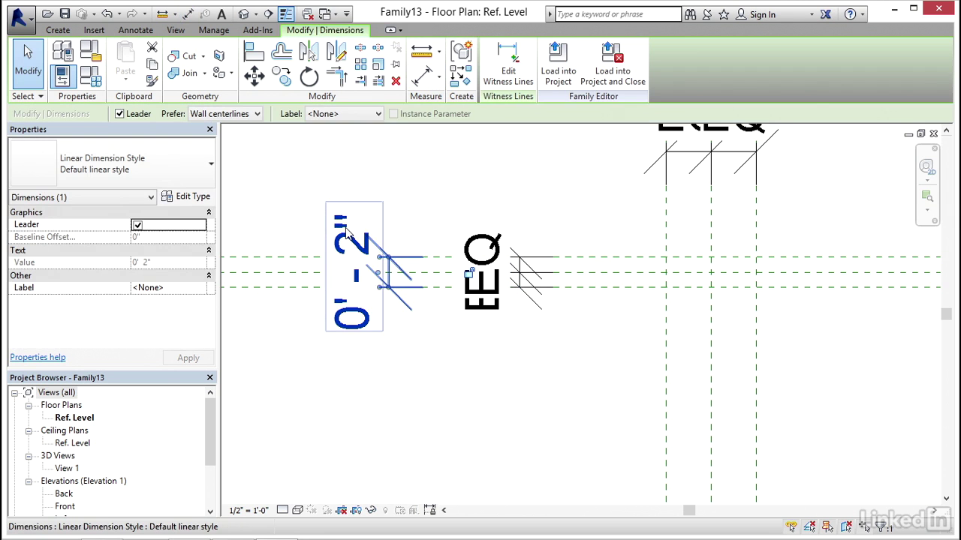
{"action": "left_click", "coordinate": [358, 115]}
{"action": "left_click", "coordinate": [370, 140]}
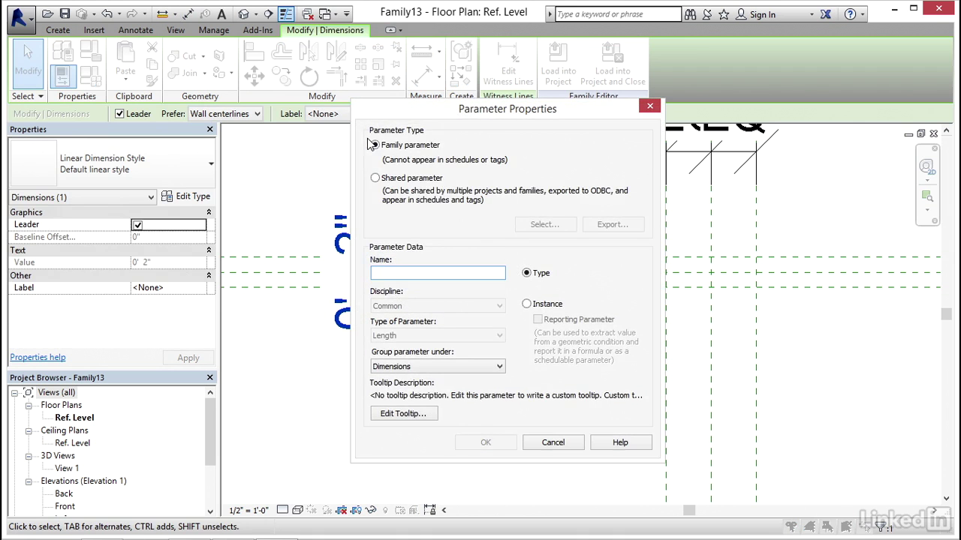
{"action": "type", "text": "Pipe Size"}
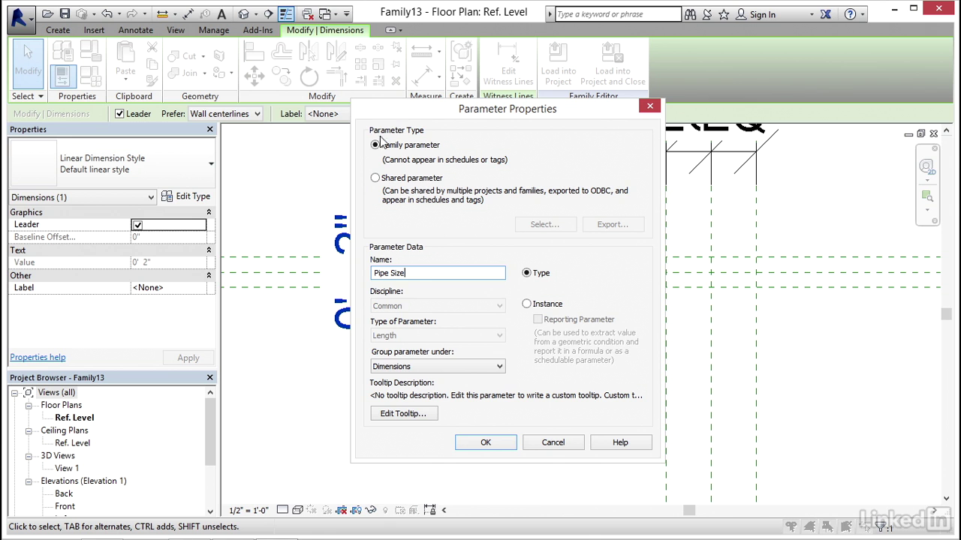
{"action": "left_click", "coordinate": [549, 307]}
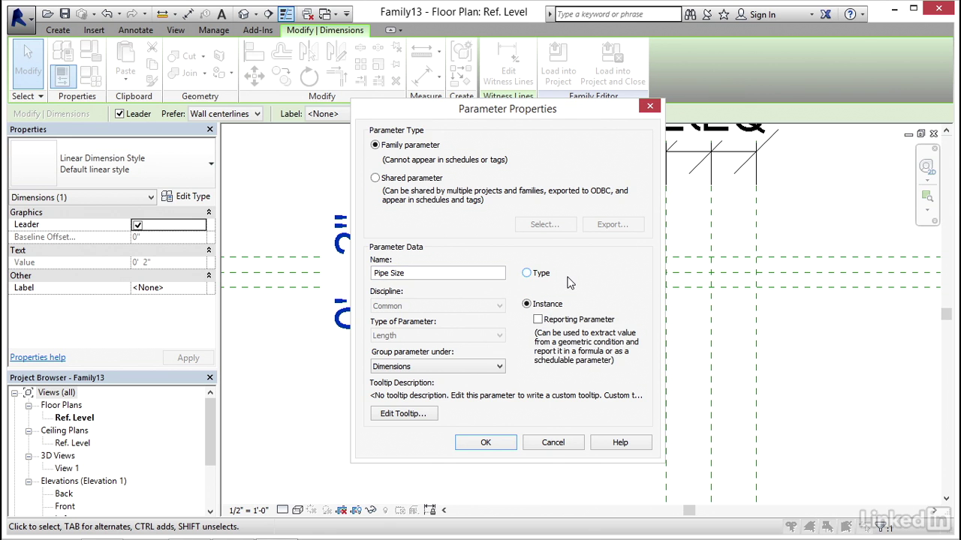
{"action": "left_click", "coordinate": [504, 443]}
{"action": "middle_click_drag", "start_coordinate": [644, 375], "coordinate": [455, 418]}
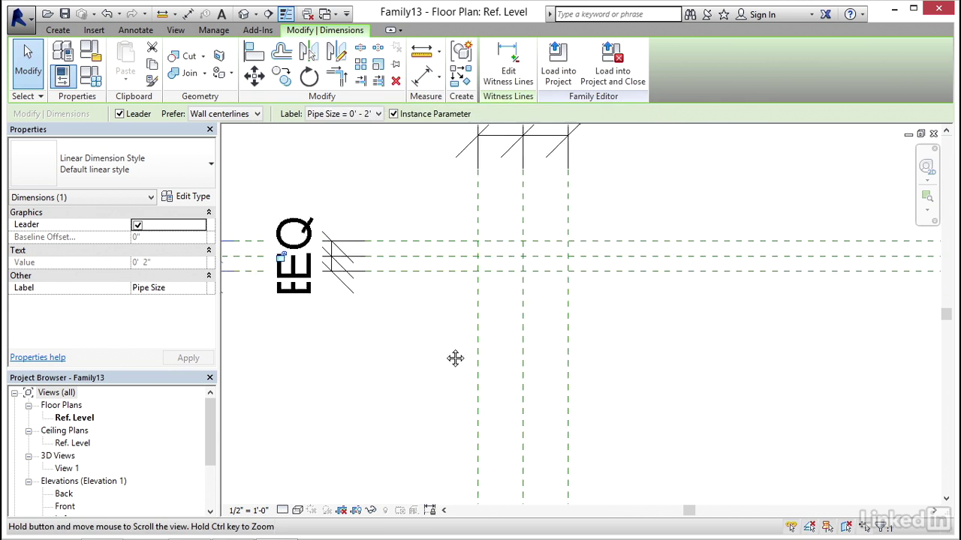
Start a solid revolve and add a horizontal reference plane offset 3/8" above the uppermost horizontal plane
{"action": "left_click", "coordinate": [487, 332]}
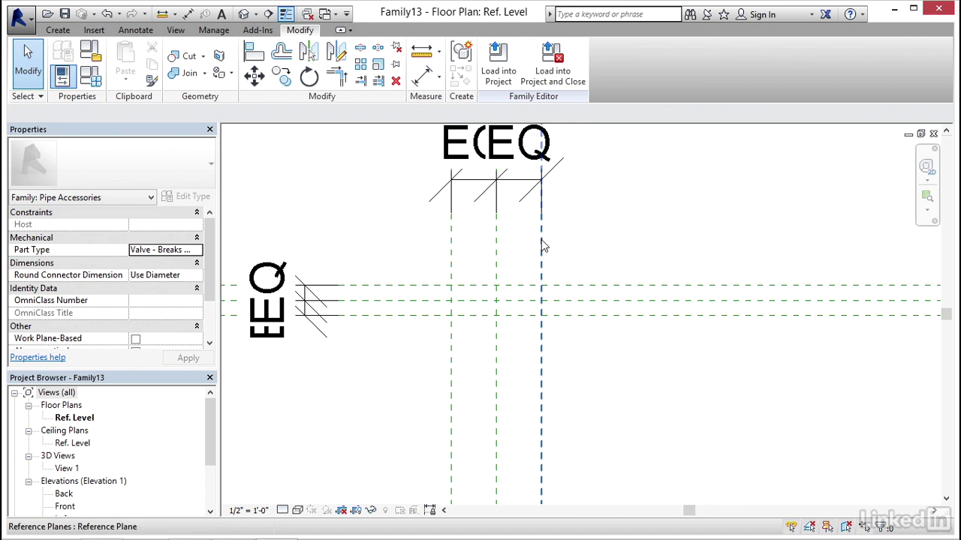
{"action": "middle_click_drag", "start_coordinate": [512, 350], "coordinate": [439, 357]}
{"action": "scroll", "coordinate": [477, 353], "scroll_direction": "up", "scroll_amount": 4}
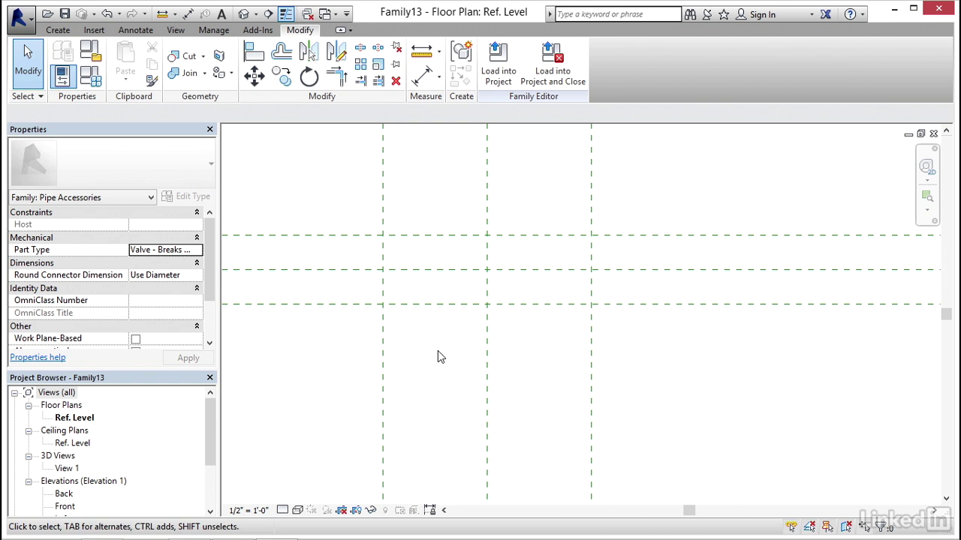
{"action": "left_click", "coordinate": [57, 31]}
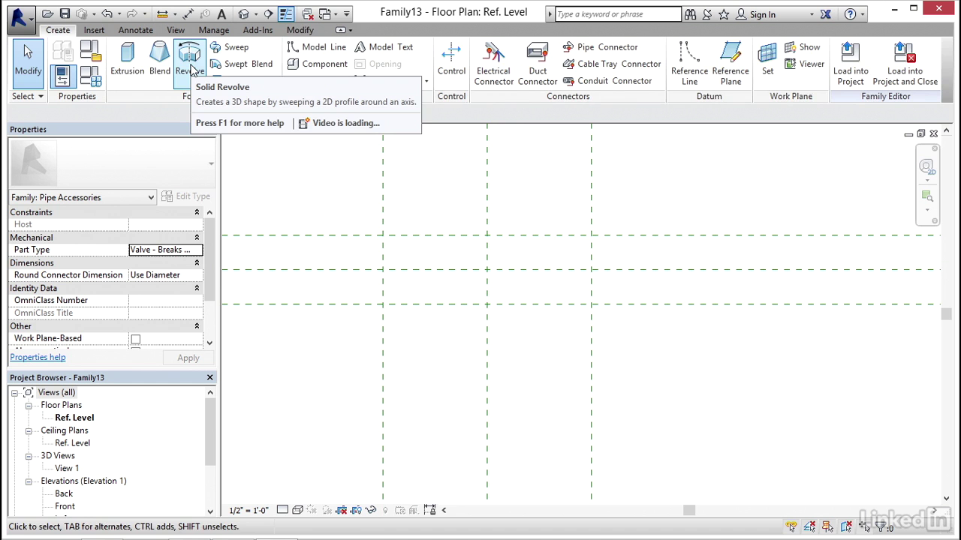
{"action": "left_click", "coordinate": [192, 69]}
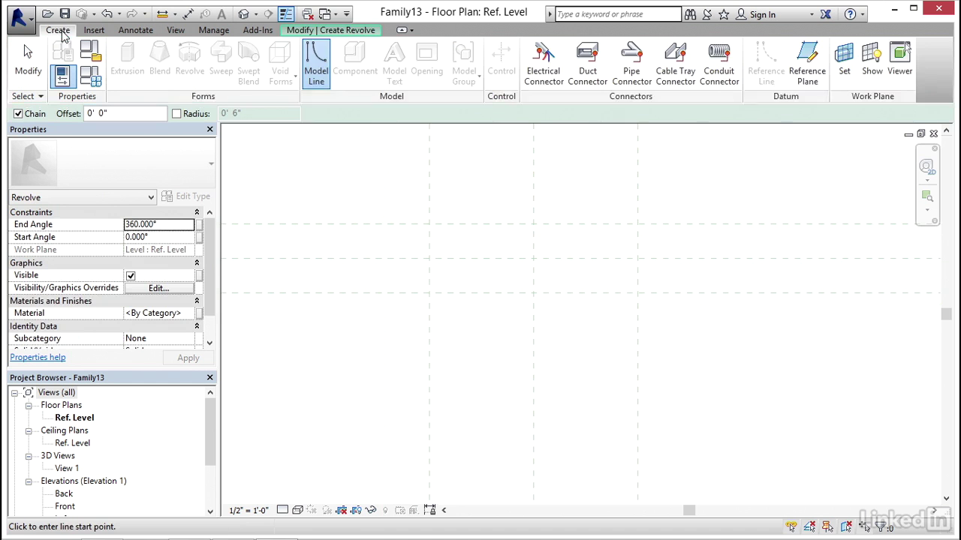
{"action": "left_click", "coordinate": [806, 60]}
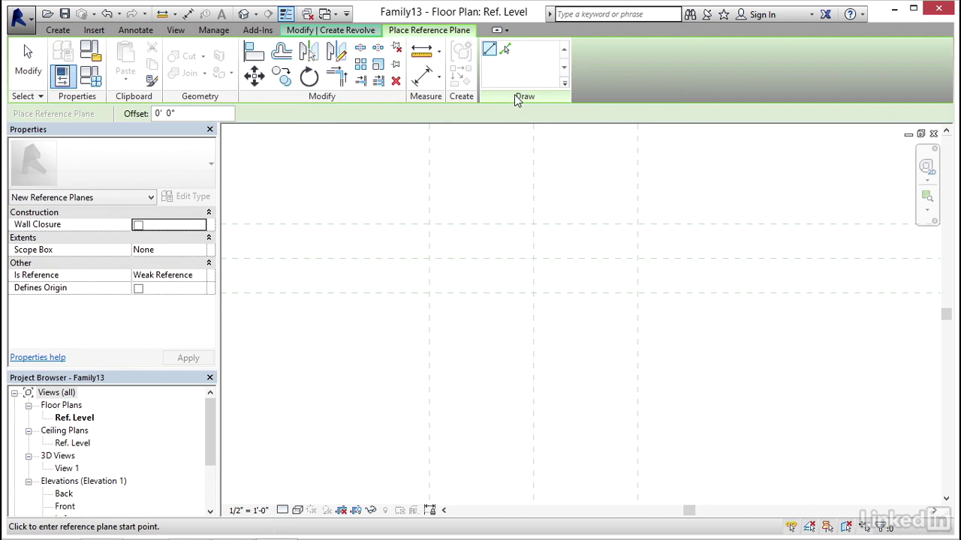
{"action": "left_click", "coordinate": [506, 50]}
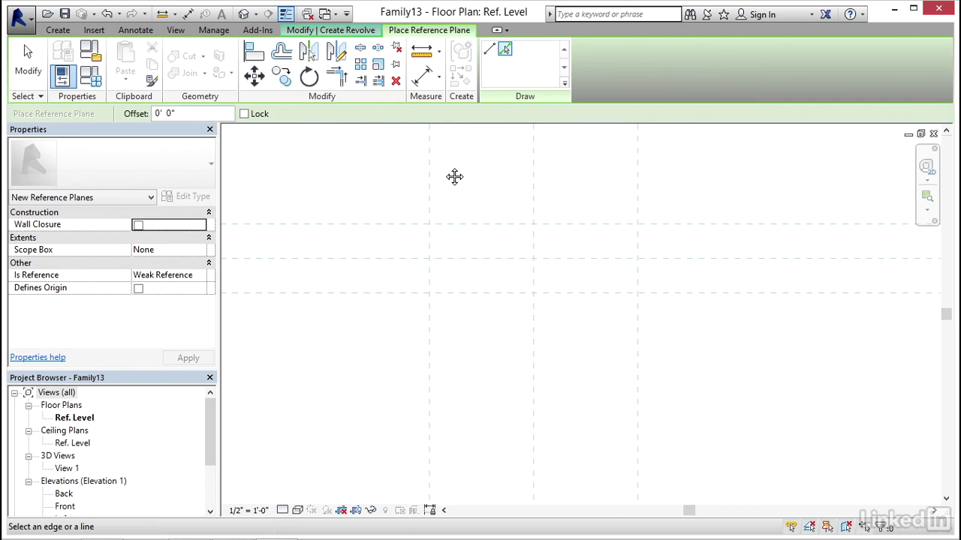
{"action": "left_click", "coordinate": [146, 113]}
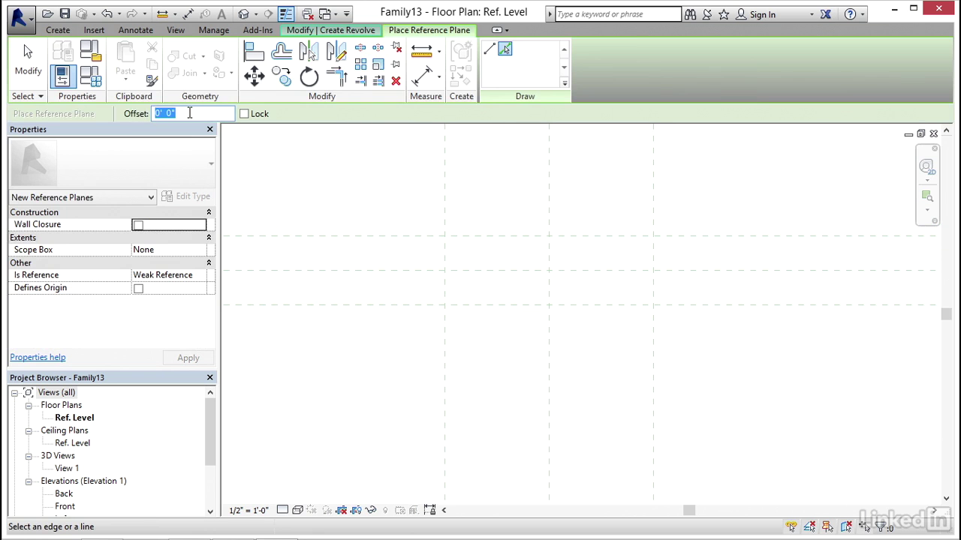
{"action": "type", "text": "3/8"}
{"action": "key", "text": "Return"}
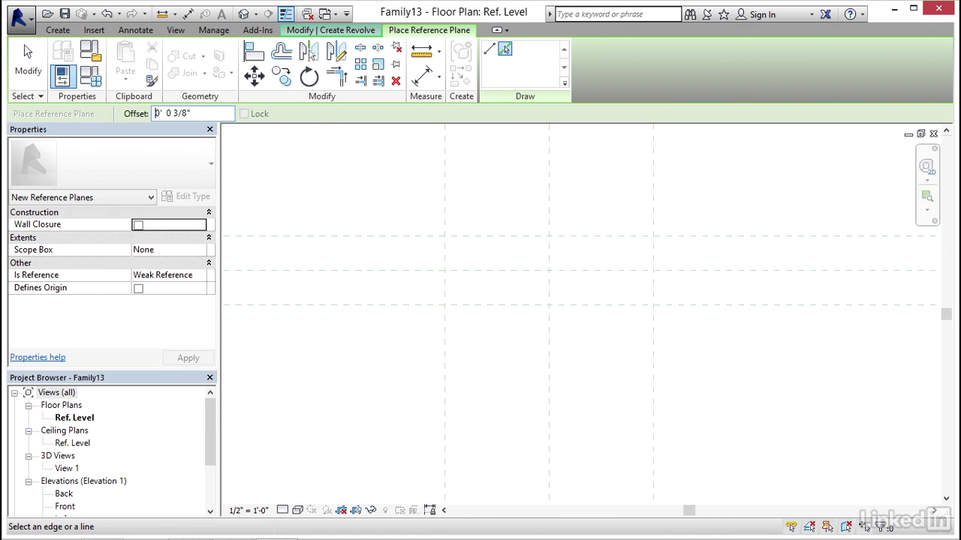
{"action": "left_click", "coordinate": [409, 236]}
Add a vertical reference plane offset 1/4" inward from the left outer vertical plane
{"action": "left_click_drag", "start_coordinate": [200, 120], "coordinate": [148, 121]}
{"action": "type", "text": "1"}
{"action": "key", "text": "Return"}
{"action": "scroll", "coordinate": [464, 217], "scroll_direction": "up", "scroll_amount": 1}
{"action": "left_click", "coordinate": [419, 209]}
{"action": "key", "text": "Escape"}
{"action": "key", "text": "Escape"}
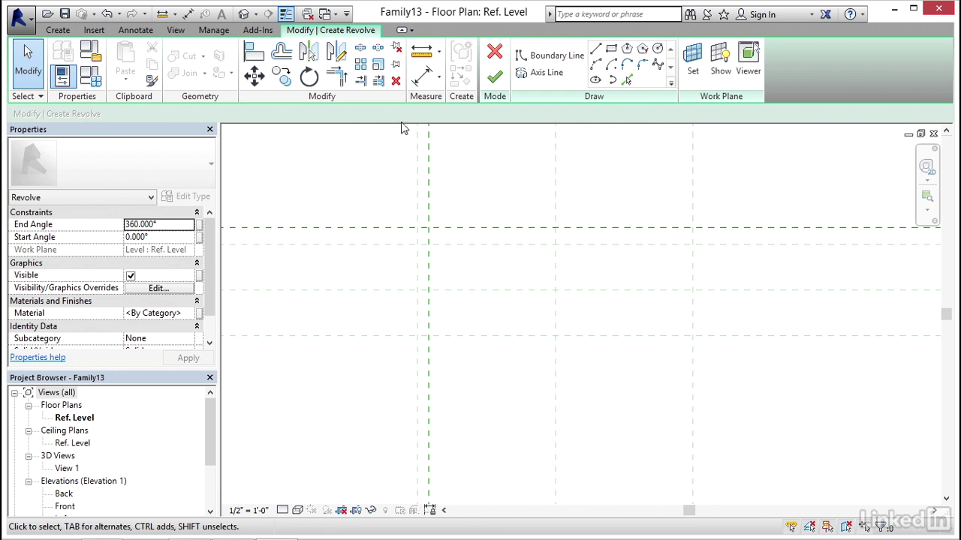
Add and lock an aligned dimension between the Pipe Size group's uppermost plane and the offset plane above it
{"action": "left_click", "coordinate": [423, 81]}
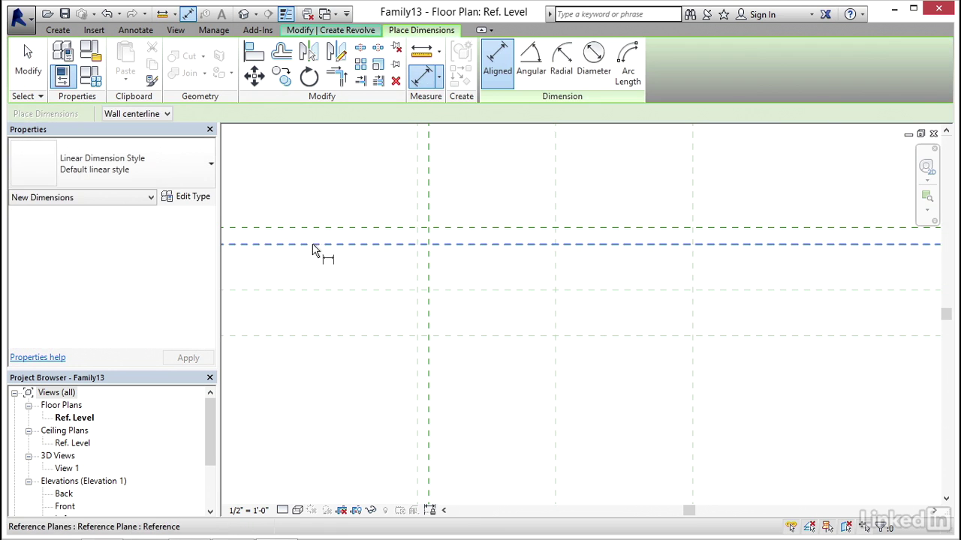
{"action": "middle_click_drag", "start_coordinate": [315, 220], "coordinate": [592, 233]}
{"action": "scroll", "coordinate": [525, 188], "scroll_direction": "up", "scroll_amount": 2}
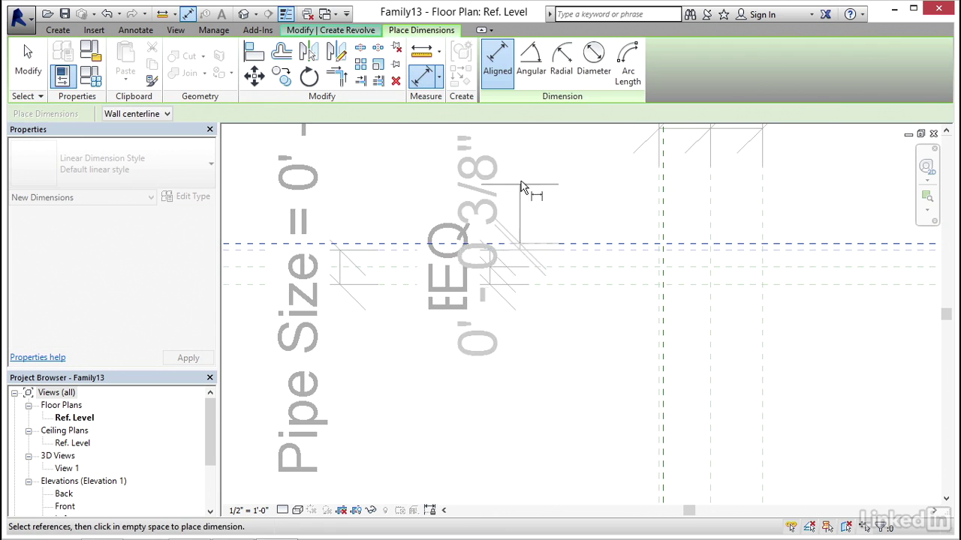
{"action": "left_click", "coordinate": [551, 245]}
{"action": "scroll", "coordinate": [749, 234], "scroll_direction": "up", "scroll_amount": 2}
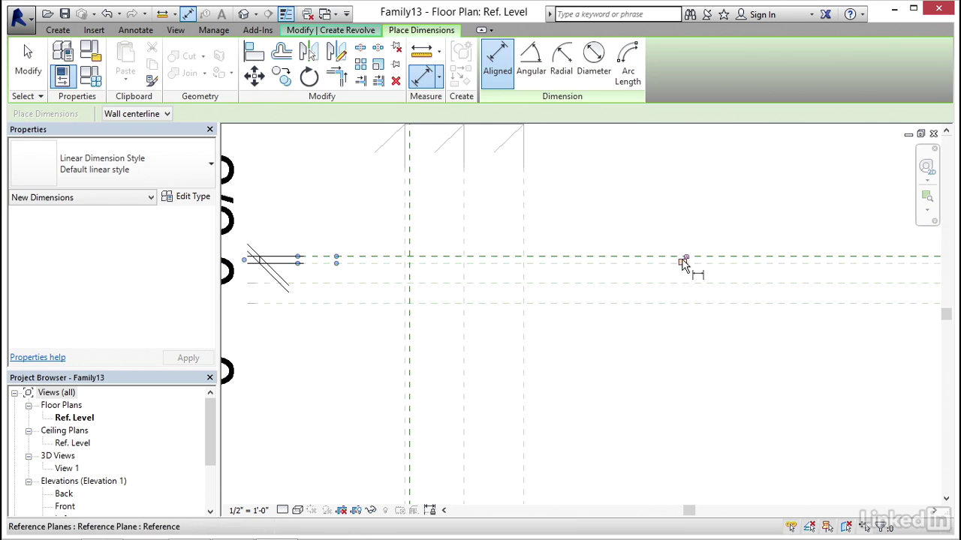
Add an aligned dimension between the left outer vertical plane and its inward offset plane
{"action": "scroll", "coordinate": [409, 256], "scroll_direction": "up", "scroll_amount": 1}
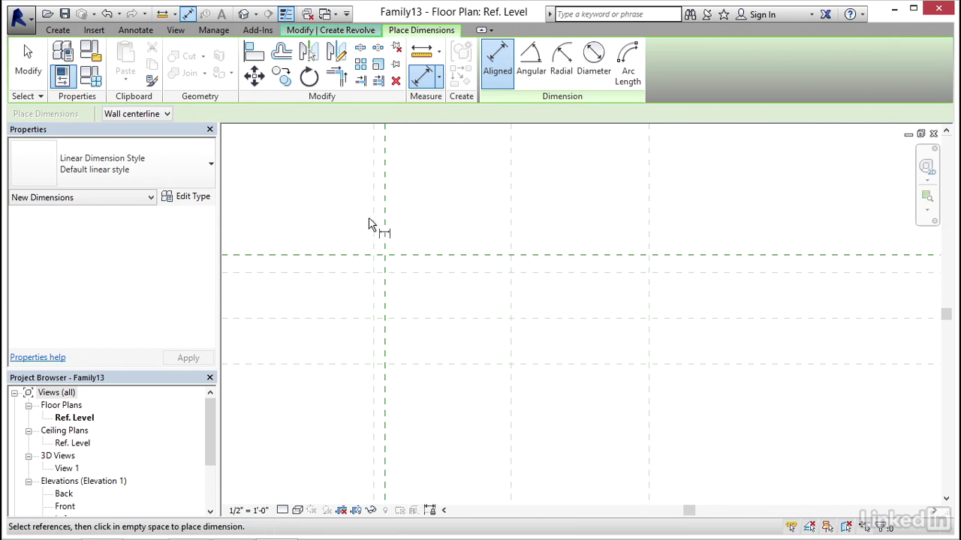
{"action": "scroll", "coordinate": [377, 223], "scroll_direction": "up", "scroll_amount": 2}
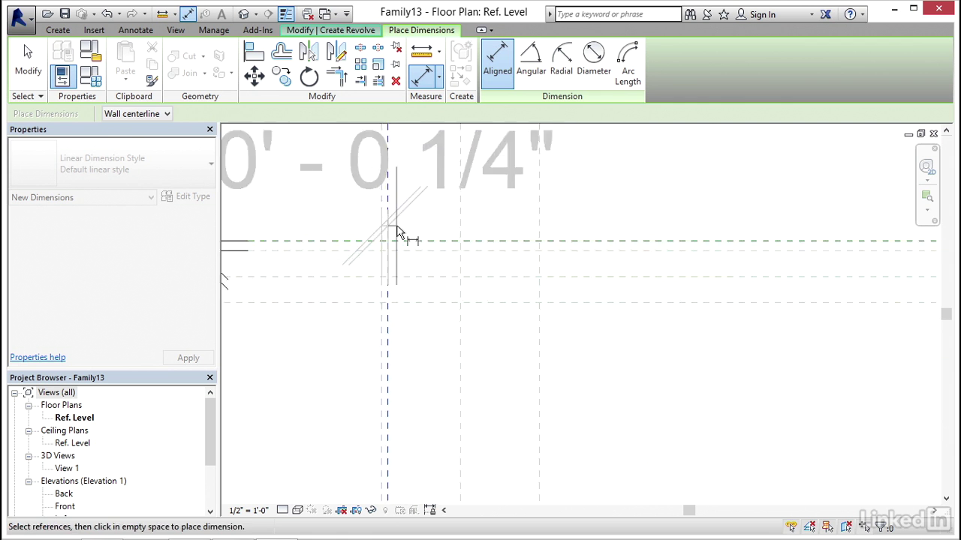
{"action": "left_click", "coordinate": [401, 190]}
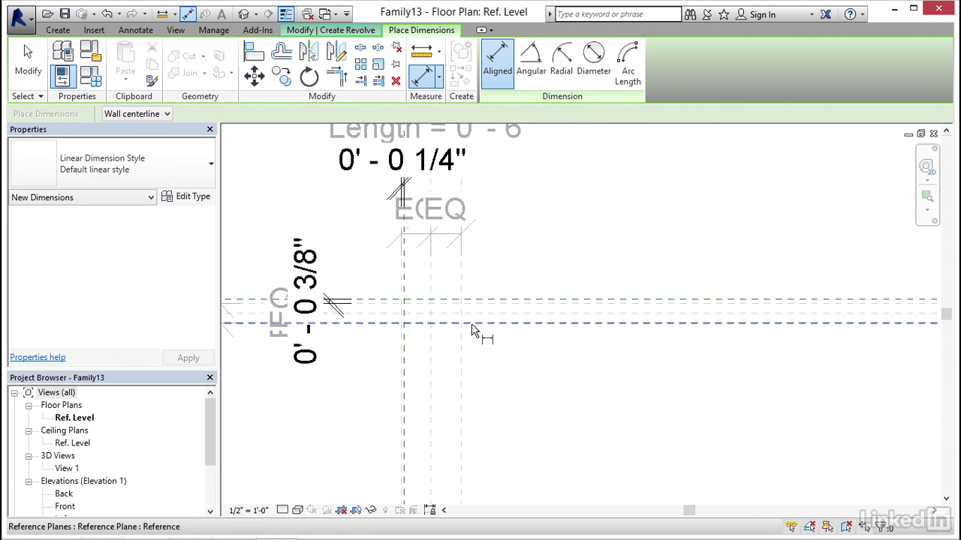
{"action": "key", "text": "Escape"}
{"action": "key", "text": "Escape"}
{"action": "scroll", "coordinate": [461, 307], "scroll_direction": "up", "scroll_amount": 3}
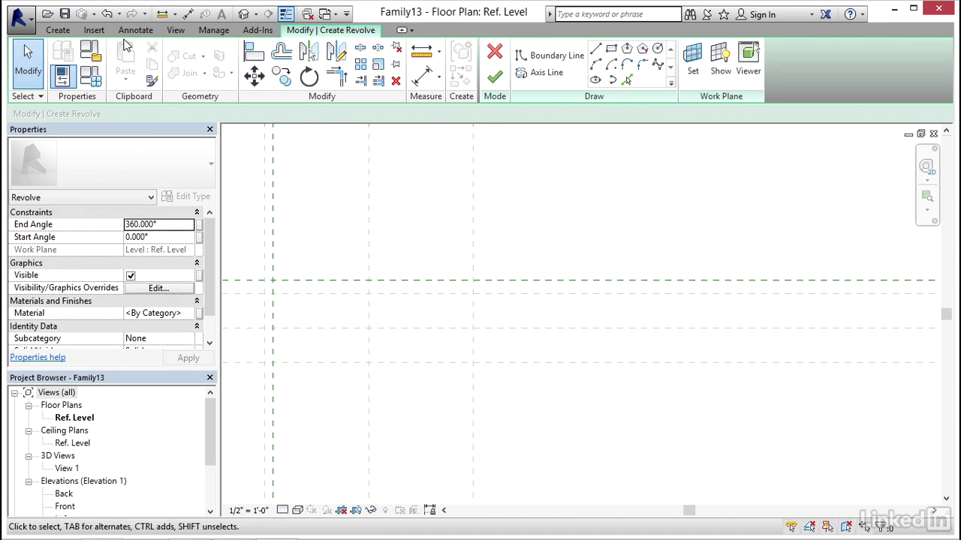
Add a vertical reference plane offset 1/4" inward from the right outer vertical plane
{"action": "left_click", "coordinate": [58, 30]}
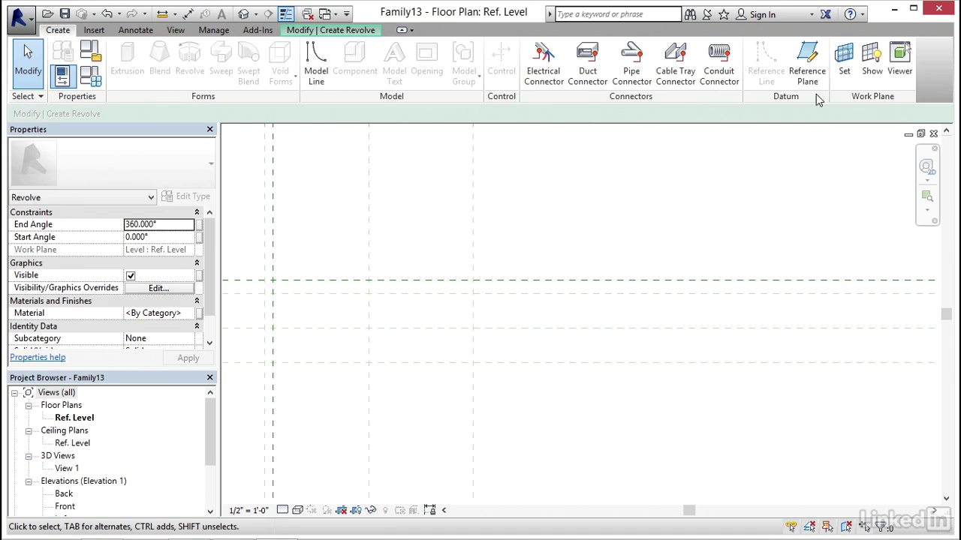
{"action": "left_click", "coordinate": [806, 62]}
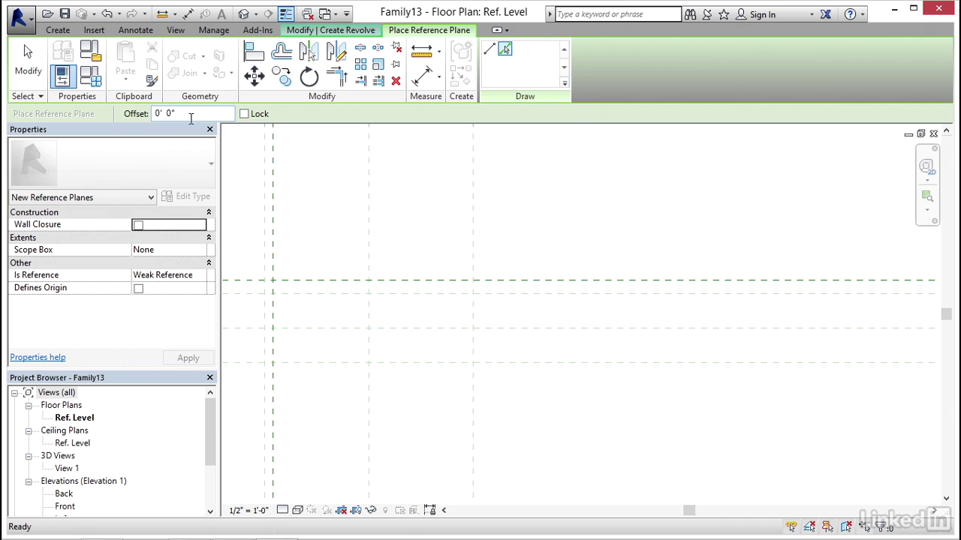
{"action": "left_click_drag", "start_coordinate": [190, 117], "coordinate": [148, 112]}
{"action": "type", "text": "1/"}
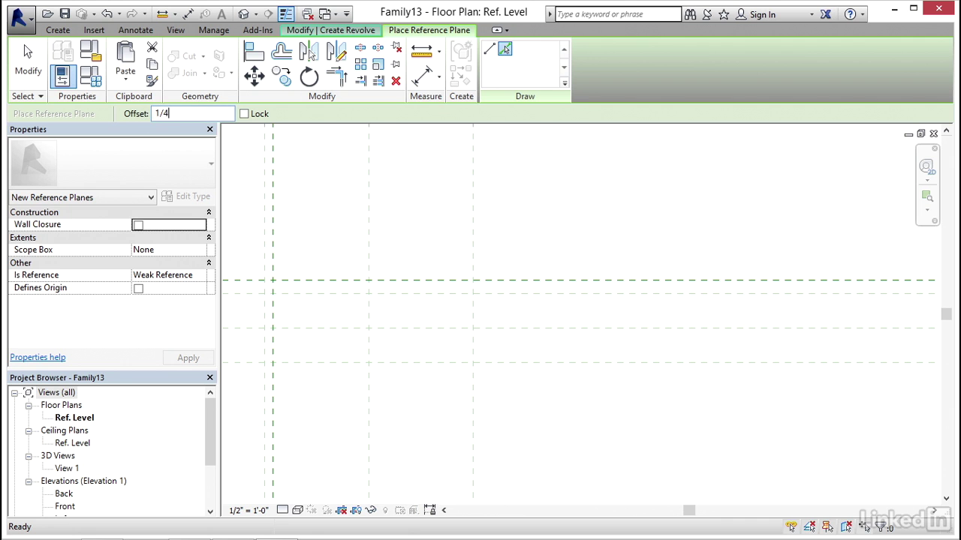
{"action": "type", "text": "4\""}
{"action": "key", "text": "Return"}
{"action": "left_click", "coordinate": [472, 229]}
{"action": "key", "text": "Escape"}
Add and lock an aligned dimension between the right outer vertical plane and its inward offset plane
{"action": "left_click", "coordinate": [420, 81]}
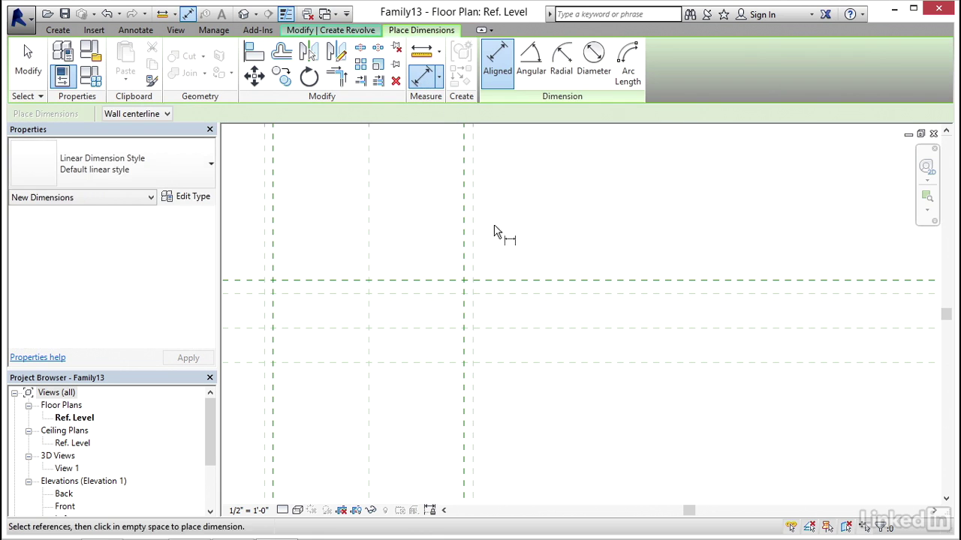
{"action": "scroll", "coordinate": [469, 248], "scroll_direction": "up", "scroll_amount": 3}
{"action": "scroll", "coordinate": [541, 285], "scroll_direction": "down", "scroll_amount": 2}
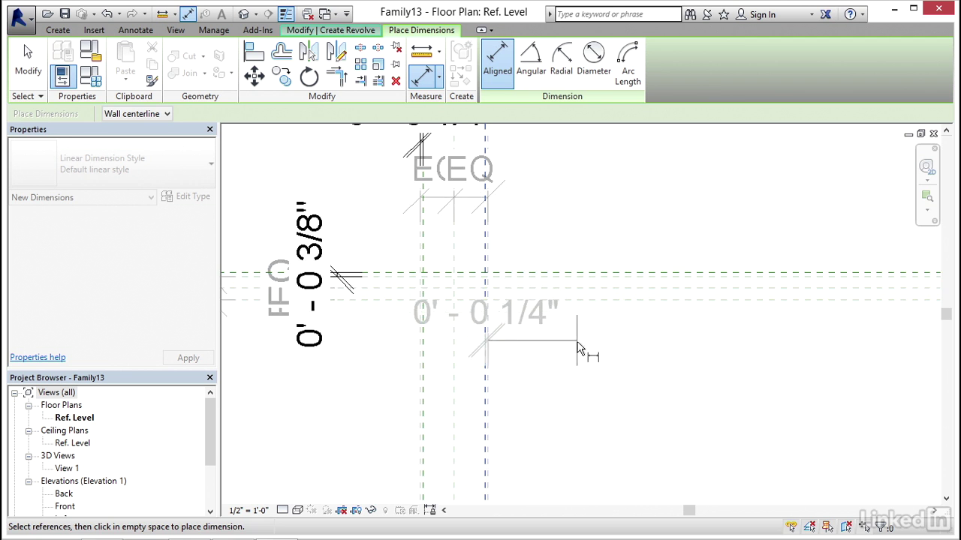
{"action": "left_click", "coordinate": [640, 320]}
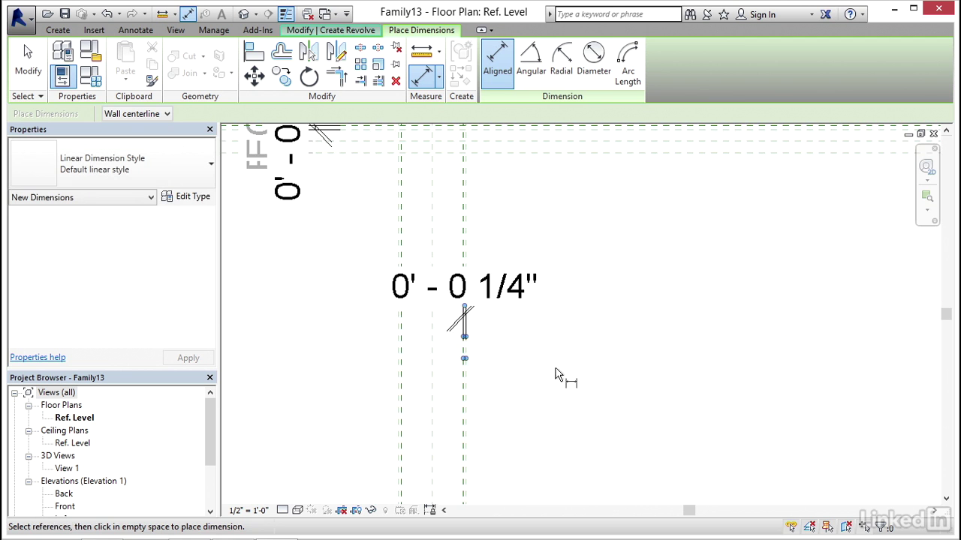
{"action": "middle_click_drag", "start_coordinate": [537, 341], "coordinate": [468, 349]}
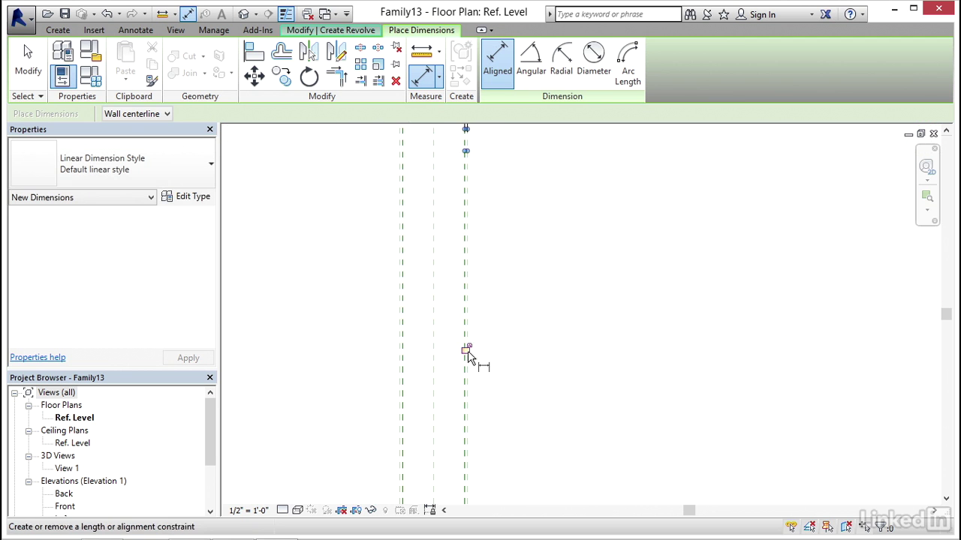
{"action": "mouse_move", "coordinate": [548, 308]}
{"action": "middle_mouse_down"}
{"action": "mouse_move", "coordinate": [603, 435]}
{"action": "mouse_move", "coordinate": [603, 468]}
{"action": "middle_mouse_up"}
{"action": "key", "text": "Escape"}
Pick the two upper horizontal planes and the vertical plane pairs at both ends as locked boundary lines for the revolve
{"action": "mouse_move", "coordinate": [529, 264]}
{"action": "middle_mouse_down"}
{"action": "mouse_move", "coordinate": [530, 242]}
{"action": "mouse_move", "coordinate": [524, 306]}
{"action": "middle_mouse_up"}
{"action": "scroll", "coordinate": [471, 292], "scroll_direction": "up", "scroll_amount": 5}
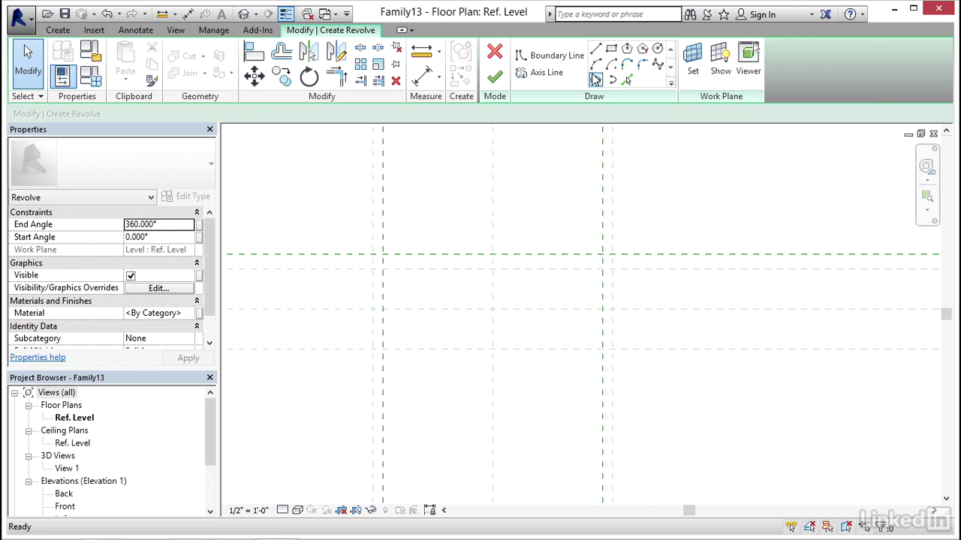
{"action": "left_click", "coordinate": [627, 82]}
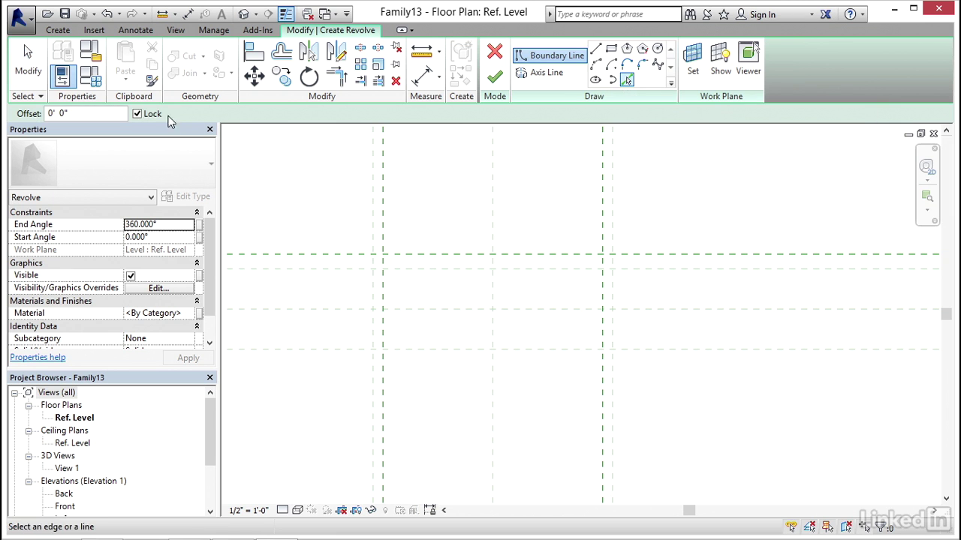
{"action": "middle_click_drag", "start_coordinate": [318, 274], "coordinate": [313, 271]}
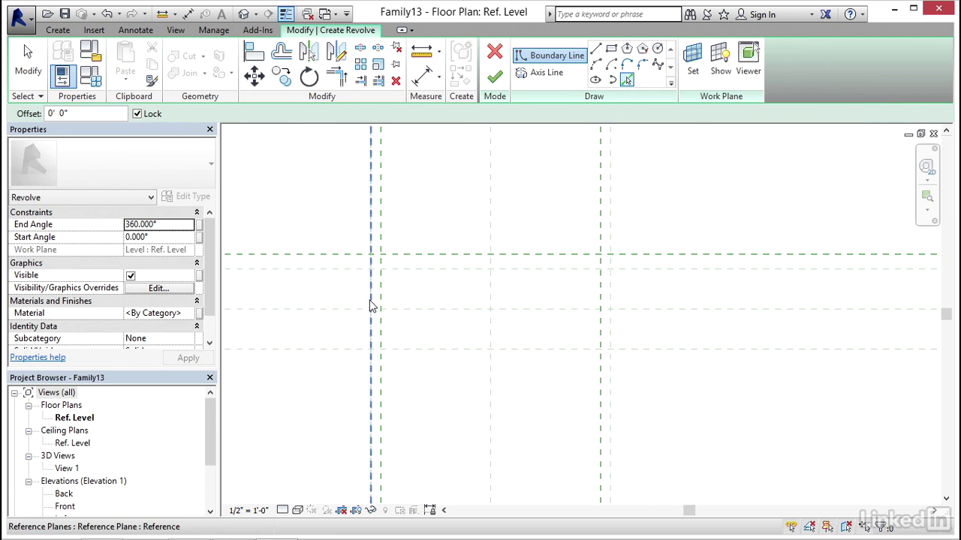
{"action": "scroll", "coordinate": [380, 272], "scroll_direction": "up", "scroll_amount": 4}
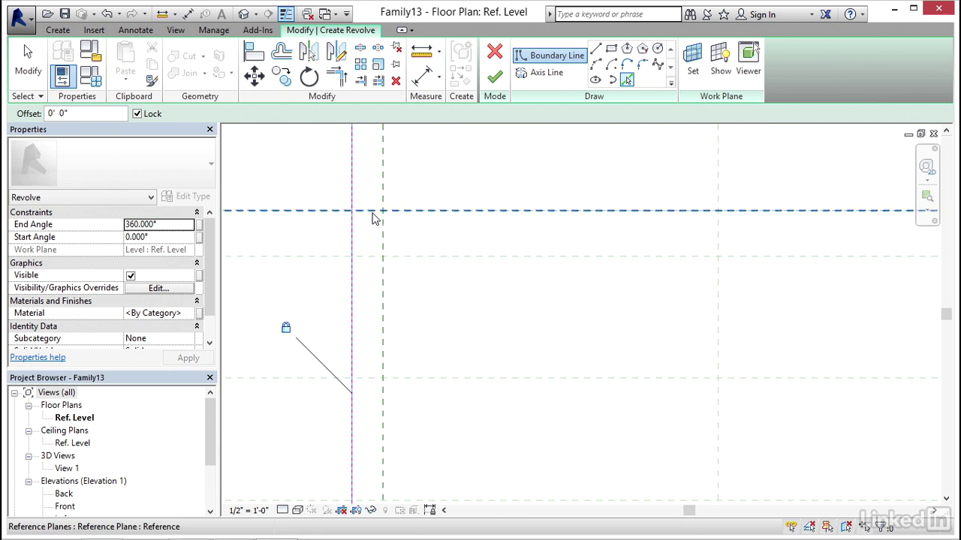
{"action": "left_click", "coordinate": [373, 217]}
{"action": "middle_click_drag", "start_coordinate": [411, 272], "coordinate": [653, 292]}
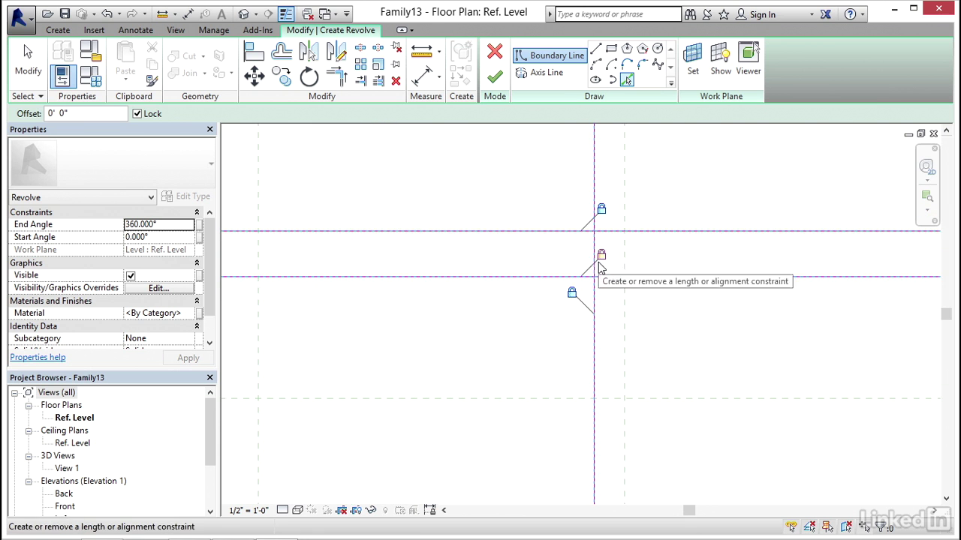
{"action": "scroll", "coordinate": [628, 261], "scroll_direction": "down", "scroll_amount": 2}
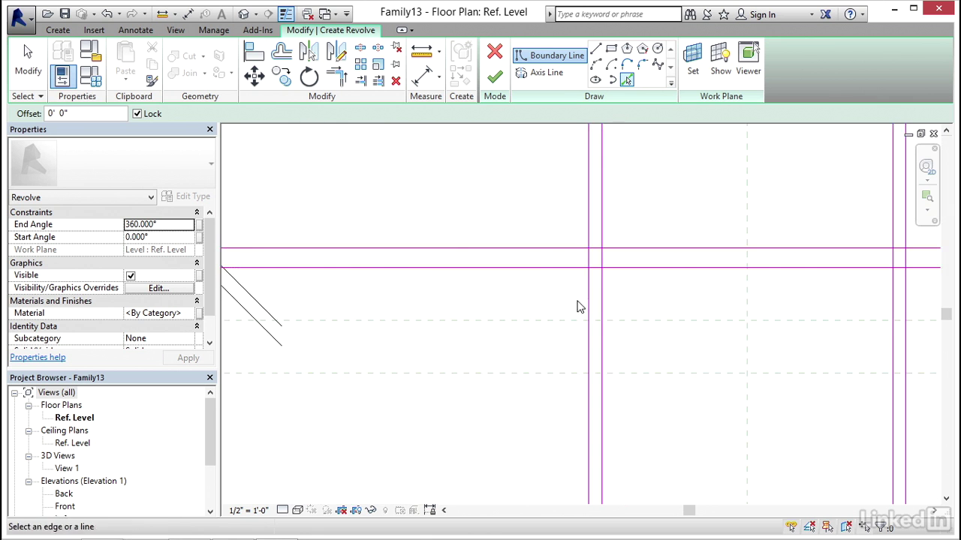
{"action": "key", "text": "Escape"}
{"action": "key", "text": "Escape"}
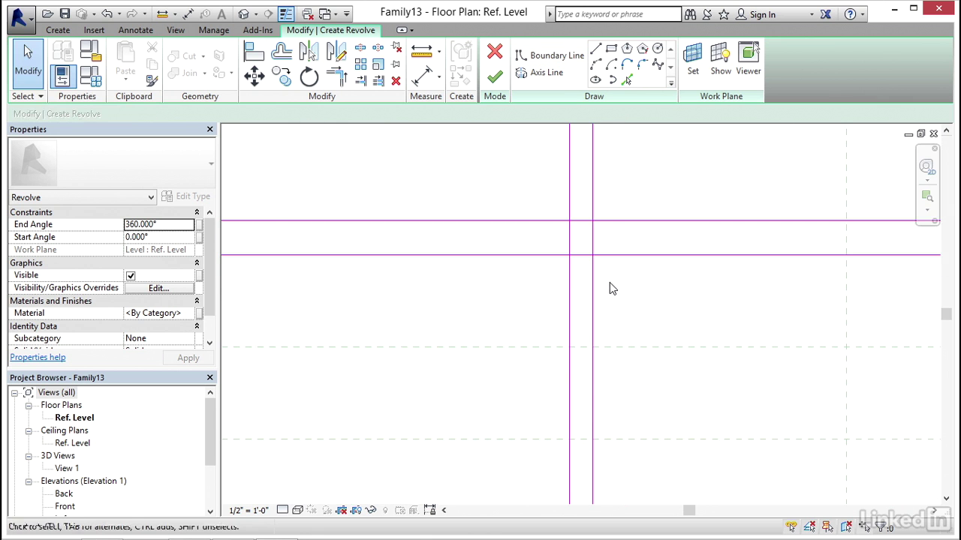
Trim the boundary lines at the left end into corners to form the raised flange and its step down to the body
{"action": "key", "text": "t"}
{"action": "key", "text": "r"}
{"action": "left_click", "coordinate": [583, 224]}
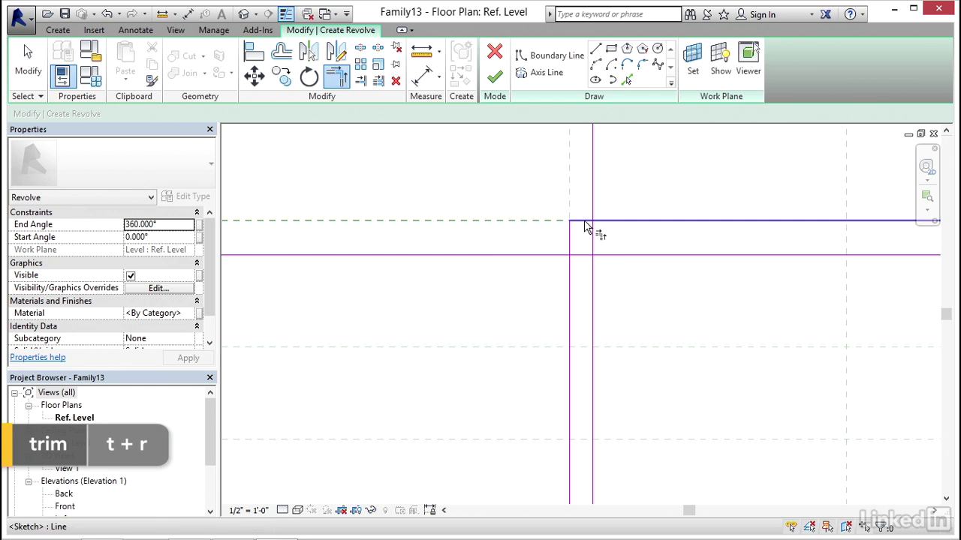
{"action": "left_click", "coordinate": [593, 229]}
{"action": "left_click", "coordinate": [593, 242]}
{"action": "left_click", "coordinate": [614, 256]}
Trim the lower horizontal boundary line and the right inner vertical line into a corner at the right flange
{"action": "scroll", "coordinate": [755, 270], "scroll_direction": "up", "scroll_amount": 5}
{"action": "scroll", "coordinate": [575, 285], "scroll_direction": "down", "scroll_amount": 5}
{"action": "middle_click_drag", "start_coordinate": [574, 285], "coordinate": [591, 255]}
{"action": "left_click", "coordinate": [595, 235]}
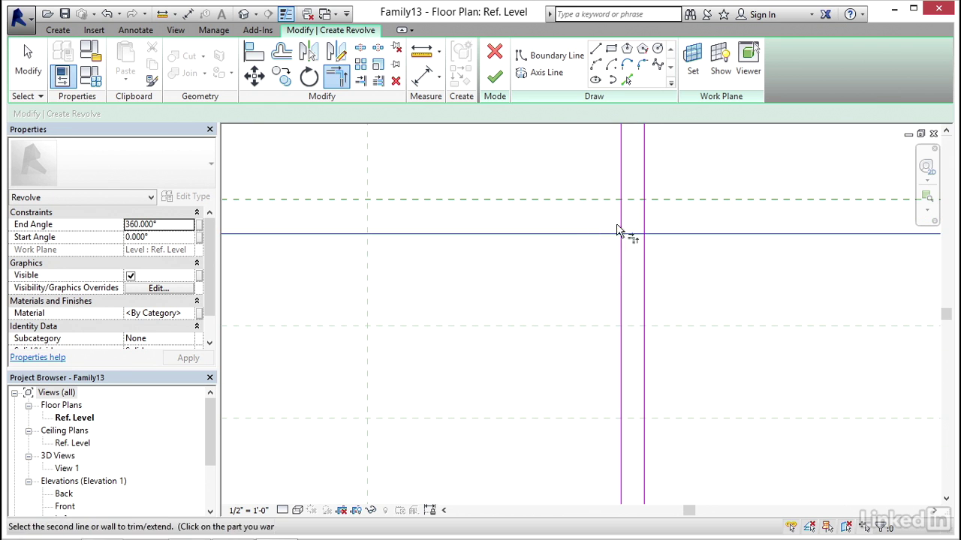
{"action": "left_click", "coordinate": [622, 226]}
{"action": "key", "text": "Escape"}
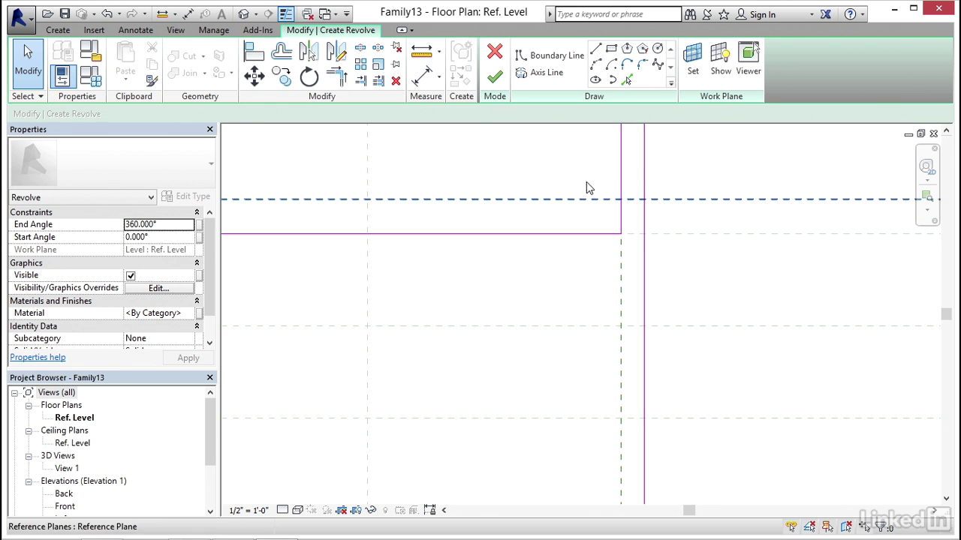
Pick the topmost reference plane again as a locked boundary line for the right flange, and move the warning dialog aside
{"action": "left_click", "coordinate": [628, 80]}
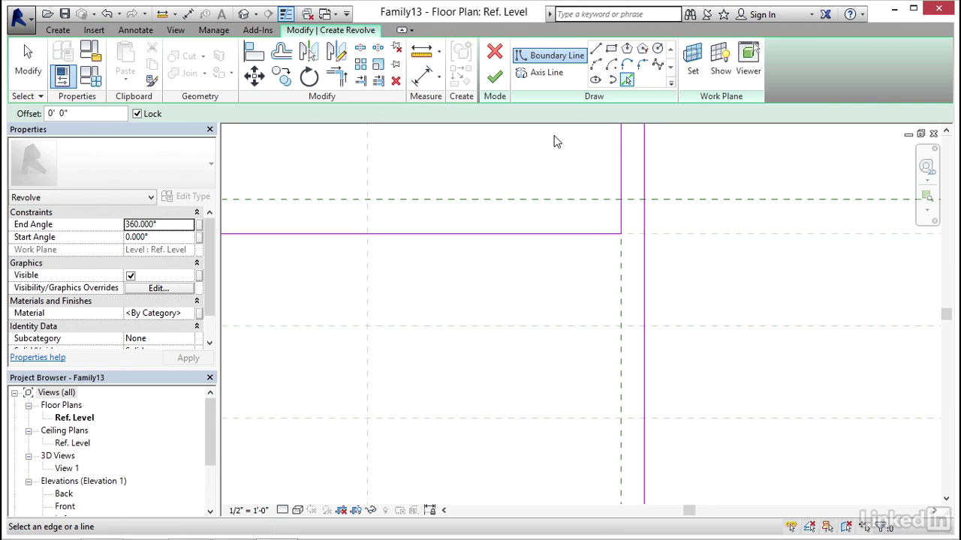
{"action": "left_click", "coordinate": [559, 199]}
{"action": "mouse_move", "coordinate": [785, 468]}
{"action": "left_mouse_down"}
{"action": "mouse_move", "coordinate": [748, 417]}
{"action": "mouse_move", "coordinate": [422, 270]}
{"action": "left_mouse_up"}
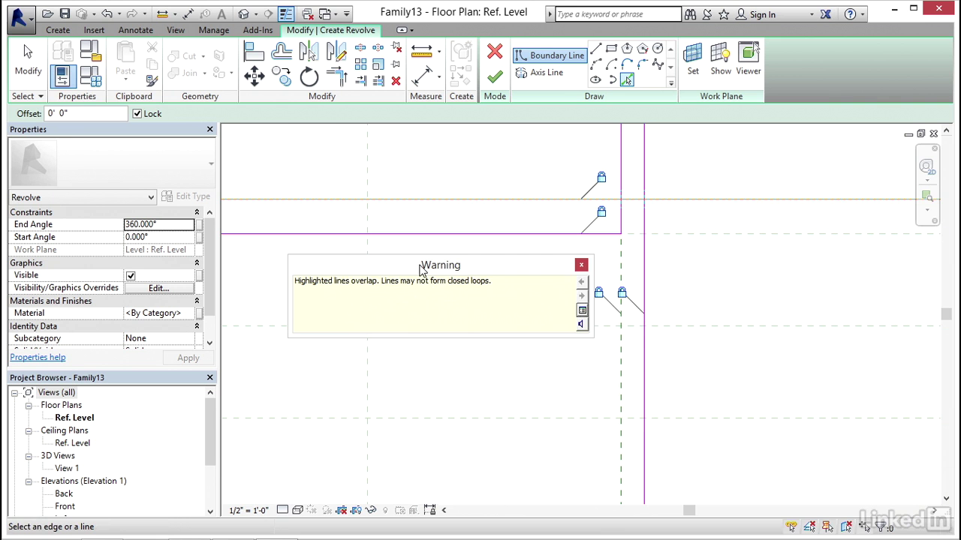
Dismiss the overlap warning and trim the topmost boundary line with both right-end vertical lines to close off the right flange
{"action": "left_click", "coordinate": [582, 265]}
{"action": "key", "text": "Escape"}
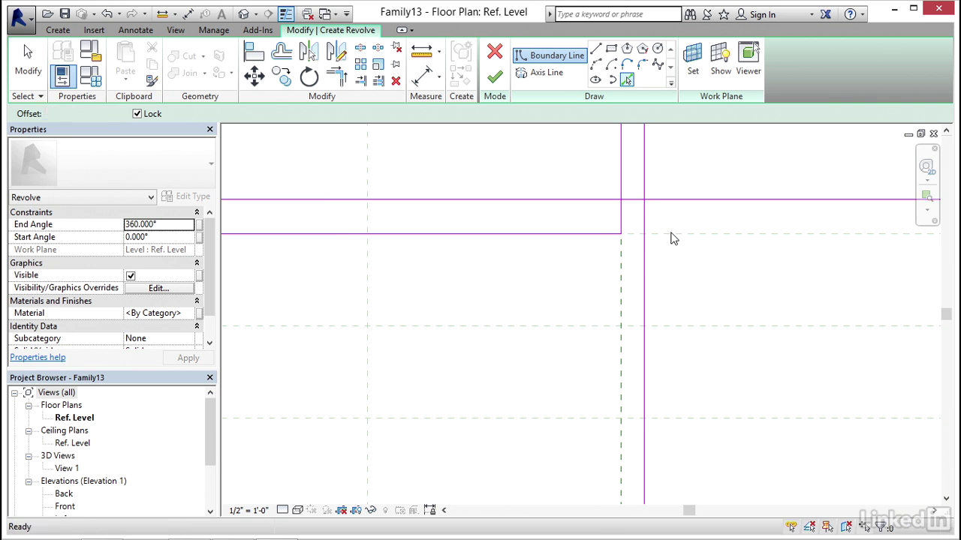
{"action": "key", "text": "t"}
{"action": "key", "text": "r"}
{"action": "left_click", "coordinate": [622, 217]}
{"action": "left_click", "coordinate": [632, 202]}
{"action": "left_click", "coordinate": [643, 213]}
{"action": "scroll", "coordinate": [680, 221], "scroll_direction": "down", "scroll_amount": 3}
{"action": "key", "text": "Escape"}
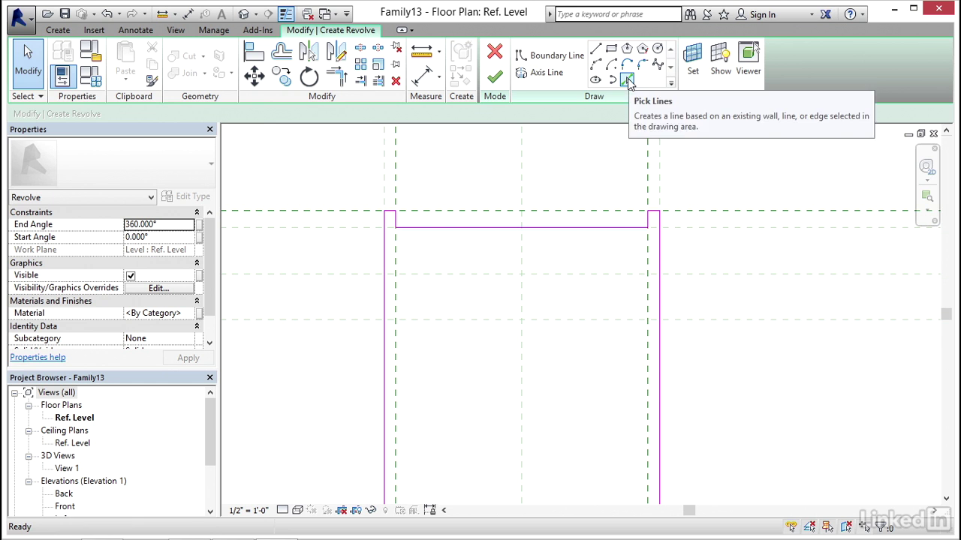
Pick the central horizontal reference plane as a boundary line and trim it to the outer vertical lines, closing the profile
{"action": "left_click", "coordinate": [627, 78]}
{"action": "left_click", "coordinate": [585, 280]}
{"action": "key", "text": "Escape"}
{"action": "key", "text": "t"}
{"action": "key", "text": "r"}
{"action": "left_click", "coordinate": [383, 258]}
{"action": "left_click", "coordinate": [415, 273]}
{"action": "left_click", "coordinate": [634, 275]}
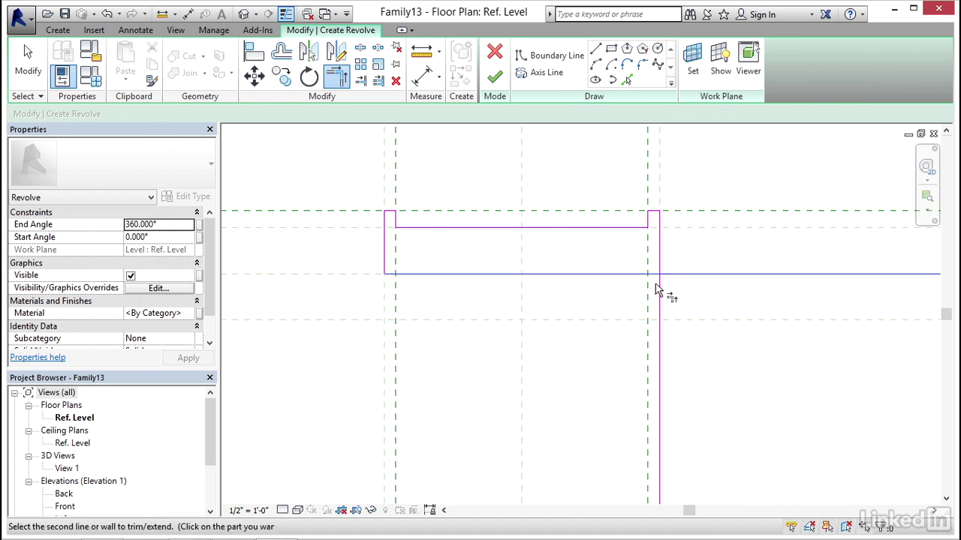
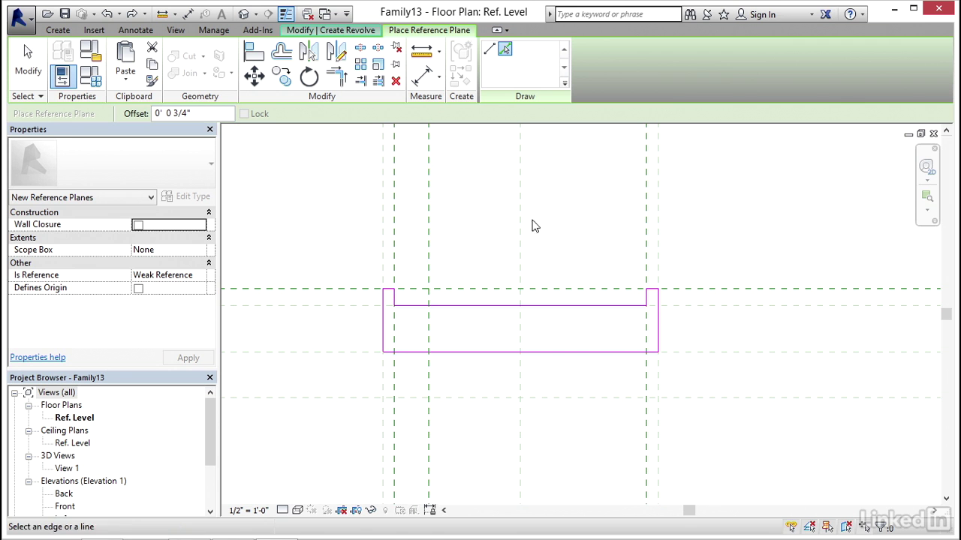
Add a reference plane offset 3/4" inward from the right flange's inner vertical plane
{"action": "left_click", "coordinate": [644, 223]}
{"action": "key", "text": "Escape"}
{"action": "key", "text": "Escape"}
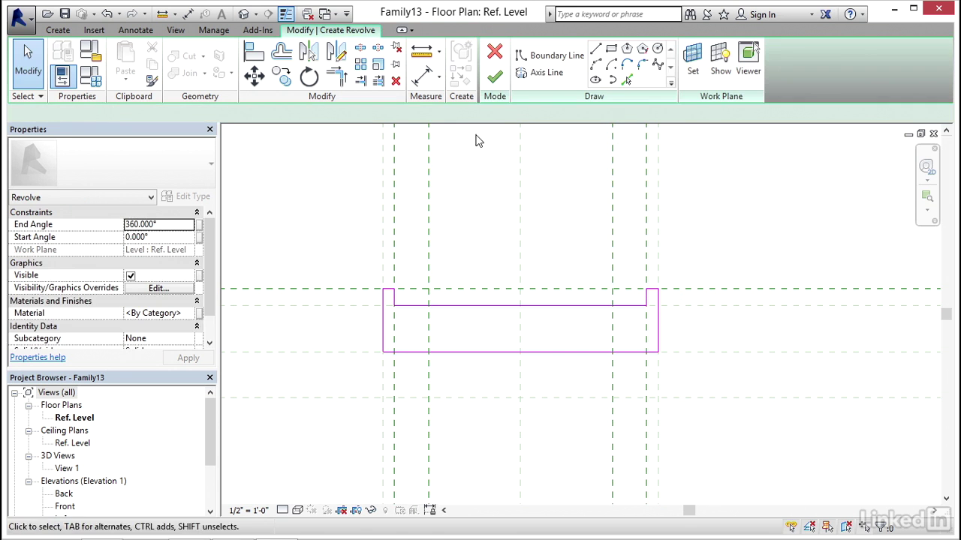
Dimension the left flange's inner plane to the adjacent offset plane and lock the dimension
{"action": "left_click", "coordinate": [422, 77]}
{"action": "left_click", "coordinate": [396, 189]}
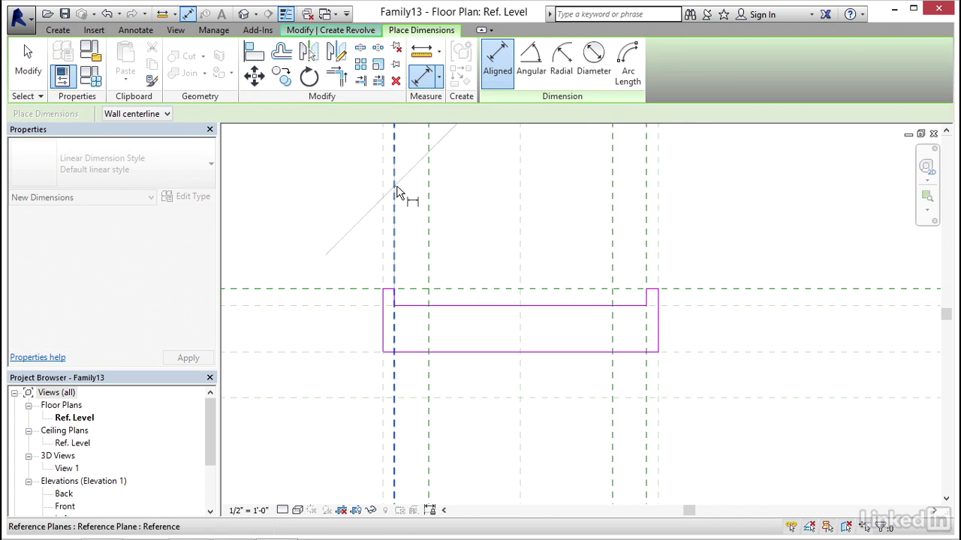
{"action": "scroll", "coordinate": [431, 207], "scroll_direction": "down", "scroll_amount": 5}
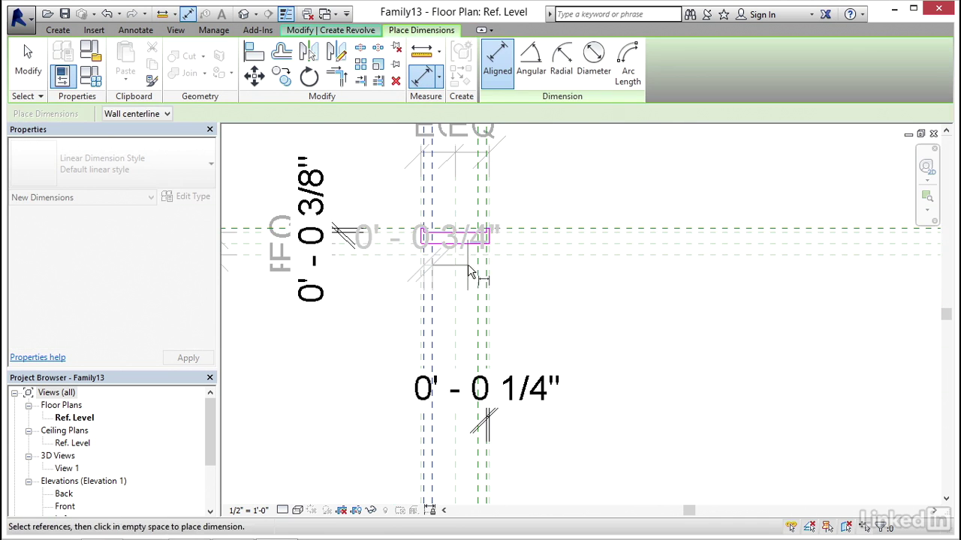
{"action": "left_click", "coordinate": [383, 336]}
{"action": "scroll", "coordinate": [423, 360], "scroll_direction": "down", "scroll_amount": 2}
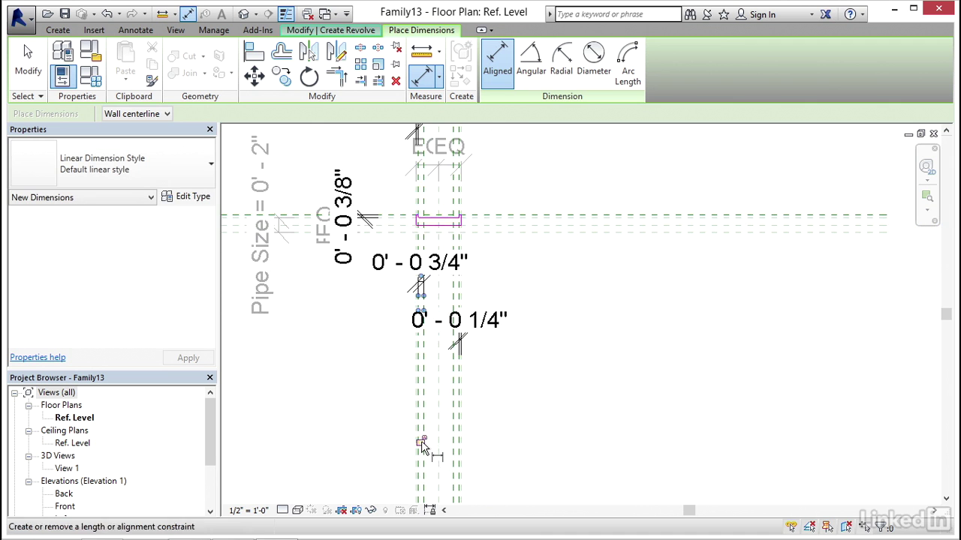
{"action": "scroll", "coordinate": [445, 188], "scroll_direction": "up", "scroll_amount": 4}
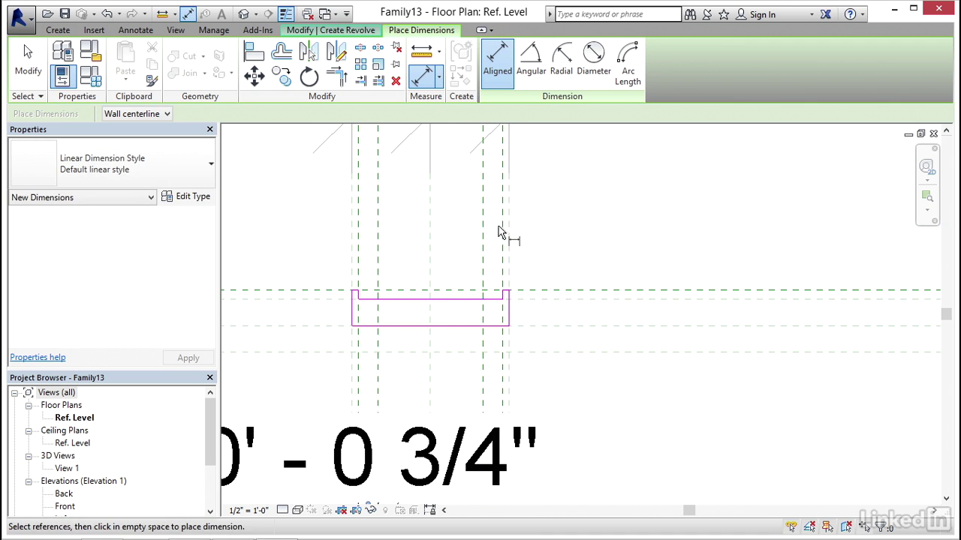
Dimension the right flange's inner plane to its adjacent offset plane and lock the dimension
{"action": "left_click", "coordinate": [504, 236]}
{"action": "scroll", "coordinate": [491, 241], "scroll_direction": "down", "scroll_amount": 3}
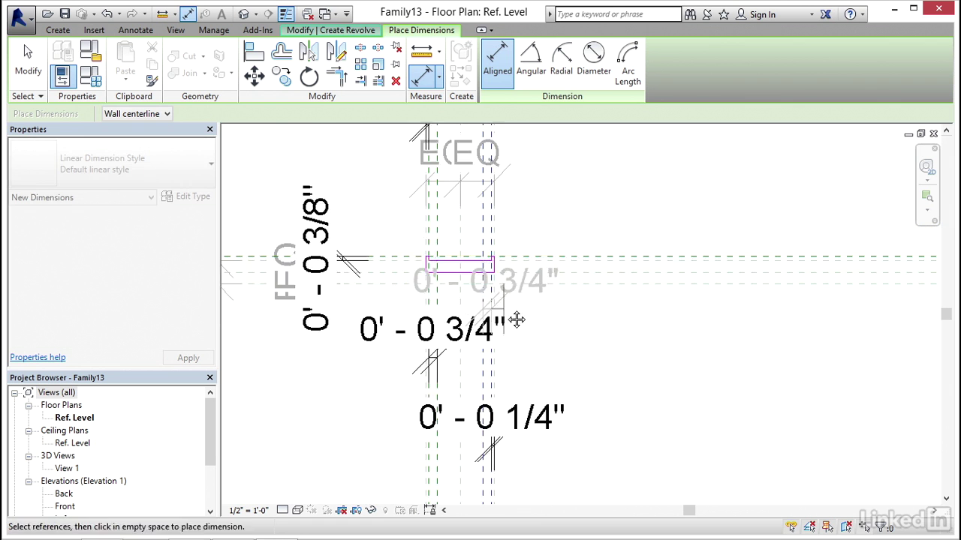
{"action": "scroll", "coordinate": [505, 315], "scroll_direction": "down", "scroll_amount": 2}
{"action": "left_click", "coordinate": [501, 337]}
{"action": "scroll", "coordinate": [525, 380], "scroll_direction": "down", "scroll_amount": 1}
{"action": "middle_click_drag", "start_coordinate": [526, 381], "coordinate": [536, 199]}
{"action": "scroll", "coordinate": [525, 262], "scroll_direction": "down", "scroll_amount": 2}
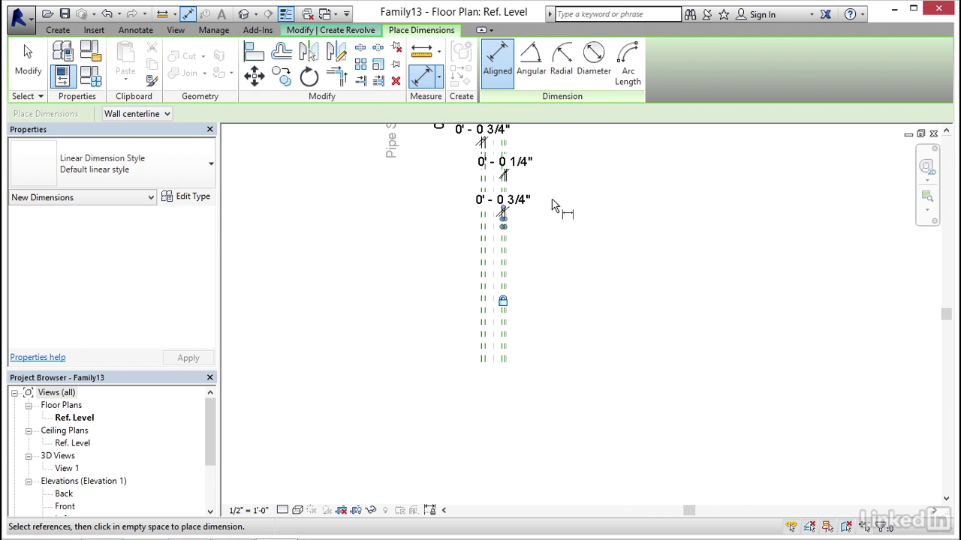
{"action": "middle_click_drag", "start_coordinate": [542, 239], "coordinate": [547, 322]}
{"action": "scroll", "coordinate": [497, 252], "scroll_direction": "up", "scroll_amount": 6}
{"action": "scroll", "coordinate": [493, 261], "scroll_direction": "up", "scroll_amount": 2}
{"action": "key", "text": "Escape"}
{"action": "key", "text": "Escape"}
{"action": "middle_click_drag", "start_coordinate": [517, 194], "coordinate": [482, 221]}
{"action": "scroll", "coordinate": [319, 34], "scroll_direction": "down", "scroll_amount": 1}
Draw a boundary arc with a 3.5" radius above the body, between the two offset planes' intersections with the body line
{"action": "left_click", "coordinate": [310, 31]}
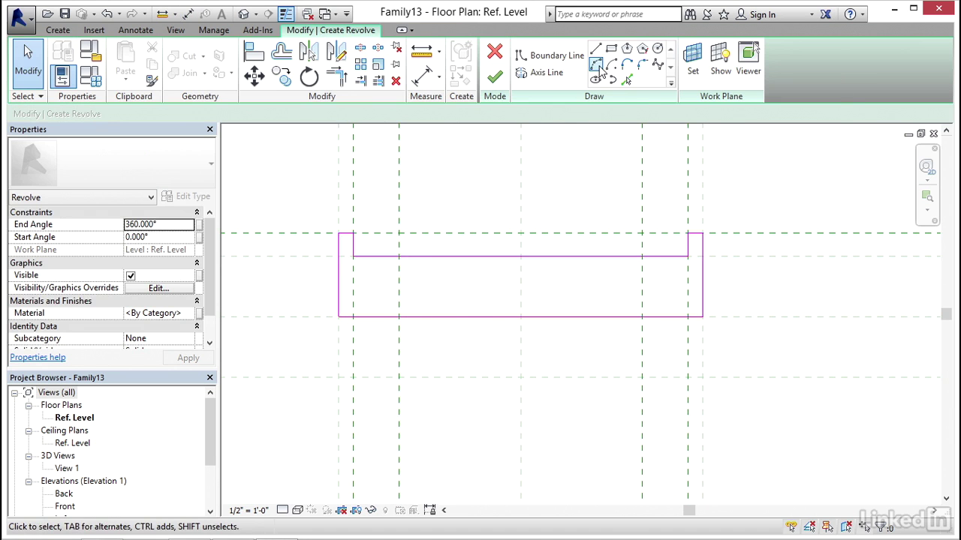
{"action": "left_click", "coordinate": [597, 68]}
{"action": "left_click", "coordinate": [398, 257]}
{"action": "left_click", "coordinate": [642, 257]}
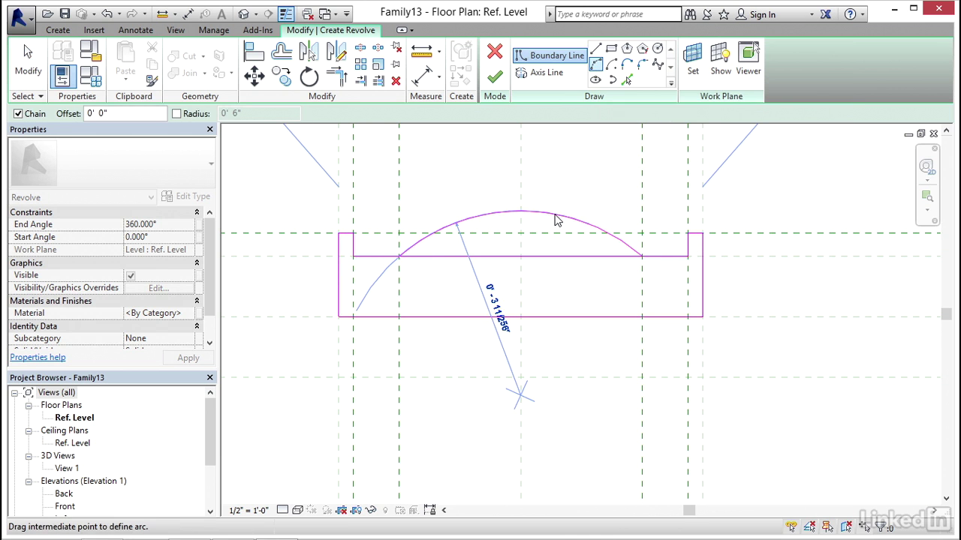
{"action": "type", "text": "3.5"}
{"action": "key", "text": "Return"}
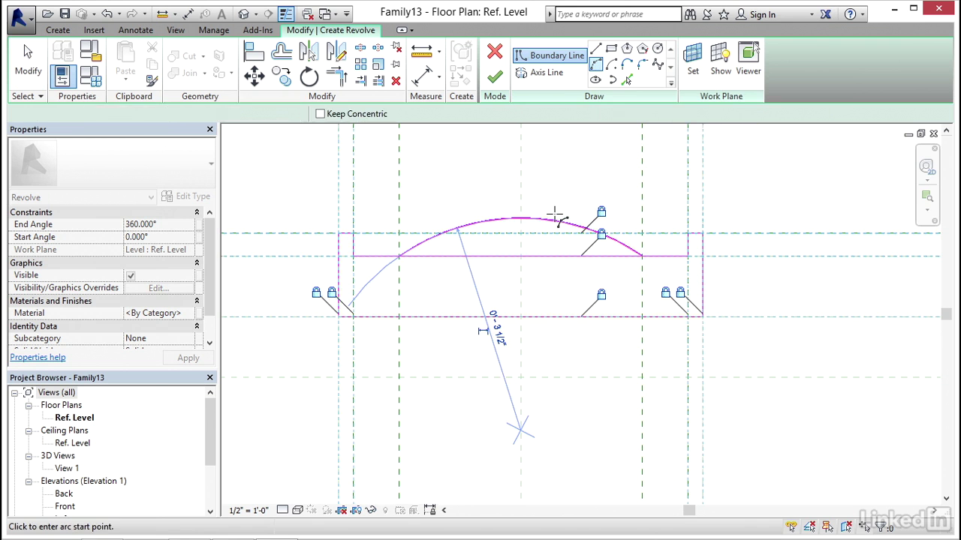
{"action": "key", "text": "Escape"}
{"action": "key", "text": "Escape"}
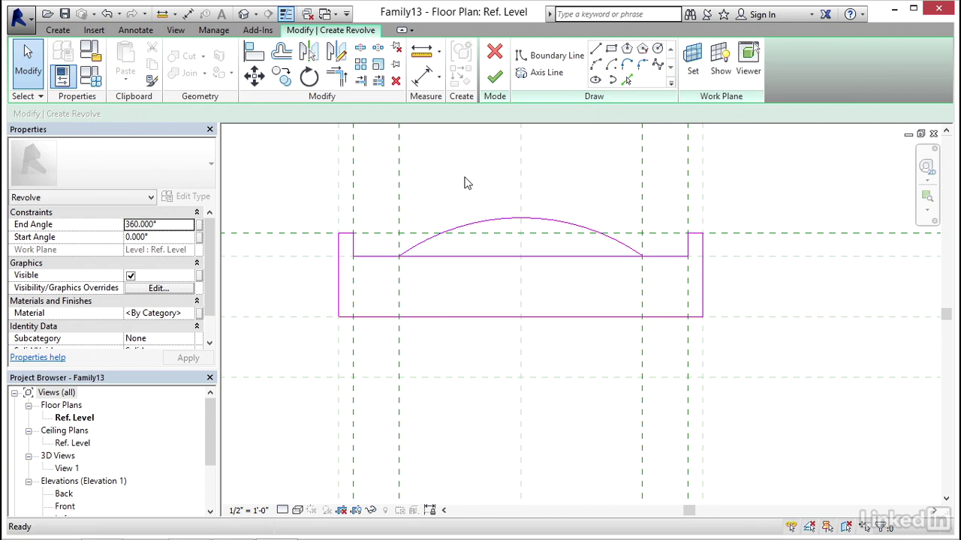
Split the body line at both arc endpoints with Delete Inner Segment enabled to remove the part under the arc
{"action": "key", "text": "s"}
{"action": "key", "text": "l"}
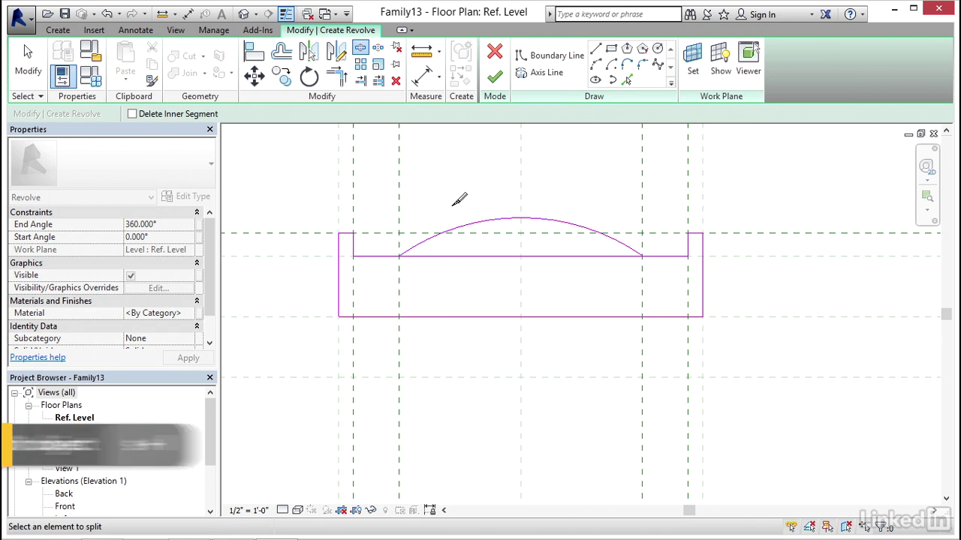
{"action": "left_click", "coordinate": [133, 114]}
{"action": "left_click", "coordinate": [399, 256]}
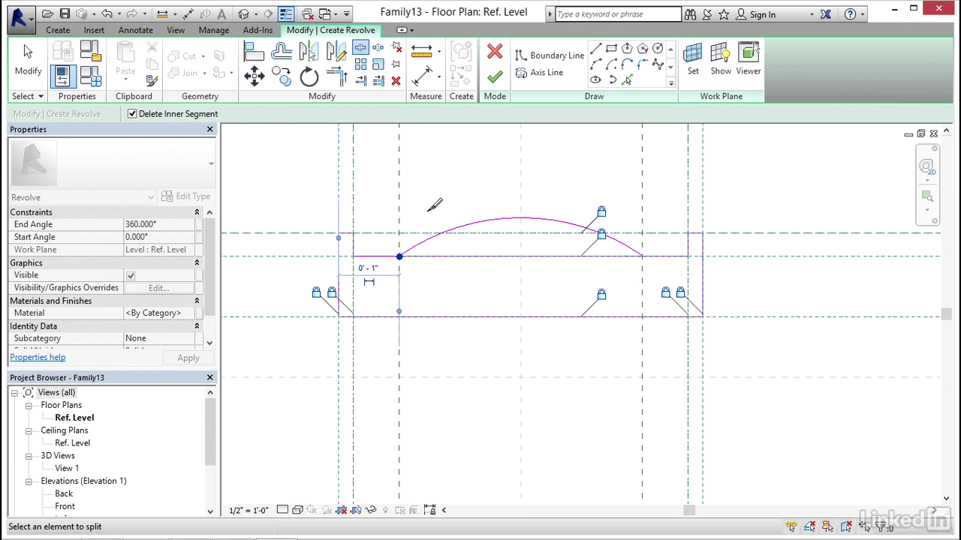
{"action": "left_click", "coordinate": [643, 256]}
{"action": "key", "text": "Escape"}
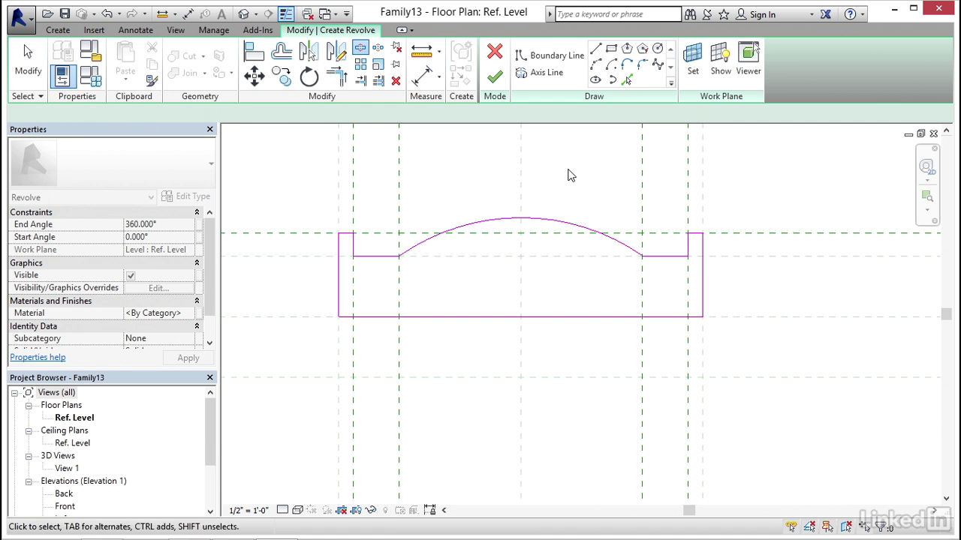
Place a radial dimension on the bulb arc
{"action": "left_click", "coordinate": [441, 81]}
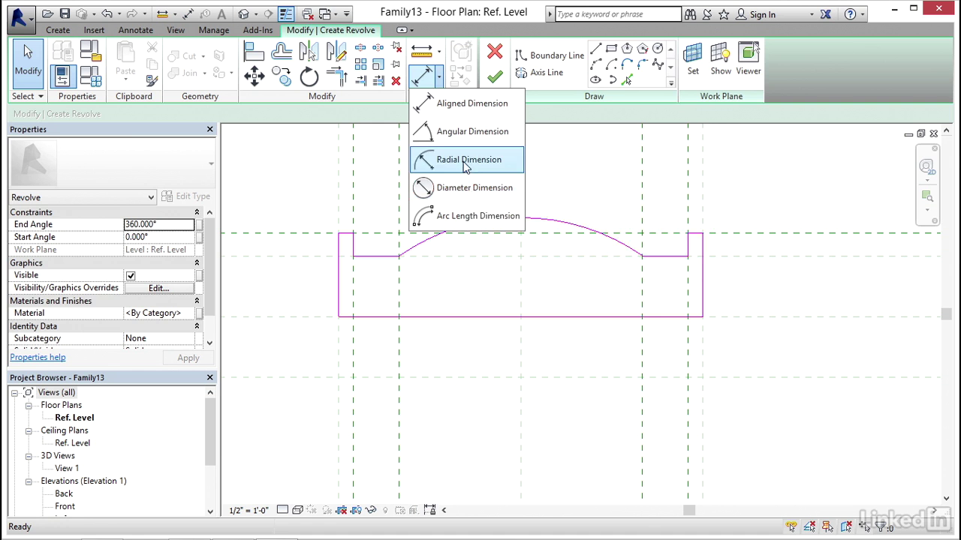
{"action": "left_click", "coordinate": [467, 160]}
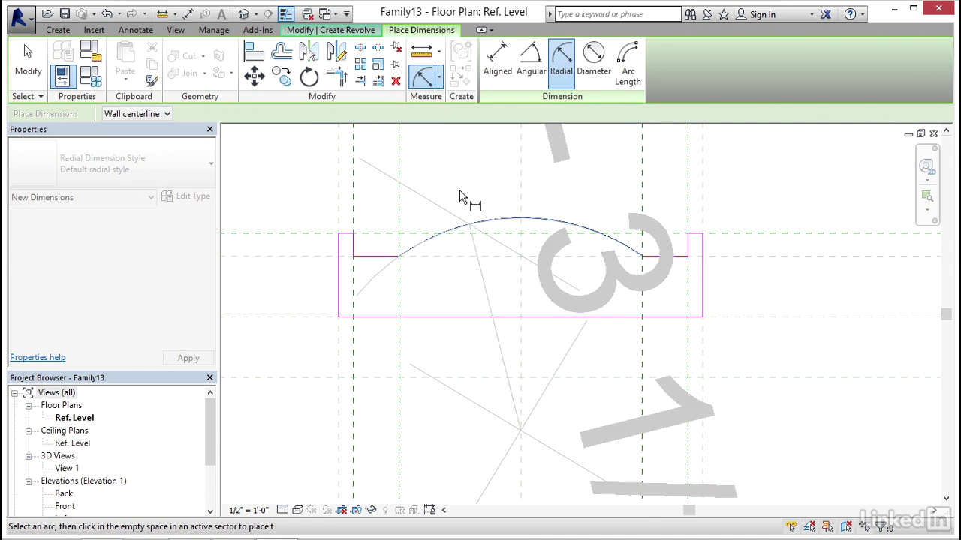
{"action": "scroll", "coordinate": [426, 192], "scroll_direction": "down", "scroll_amount": 2}
{"action": "left_click", "coordinate": [430, 192]}
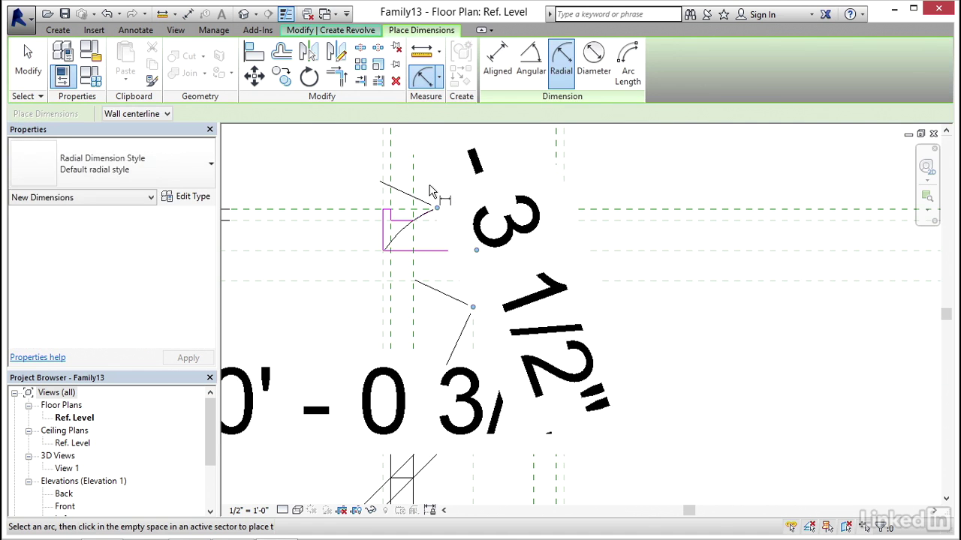
{"action": "left_click", "coordinate": [431, 163]}
Label the arc's radial dimension with a new instance family parameter named Bulb
{"action": "left_click", "coordinate": [380, 166]}
{"action": "left_click", "coordinate": [321, 117]}
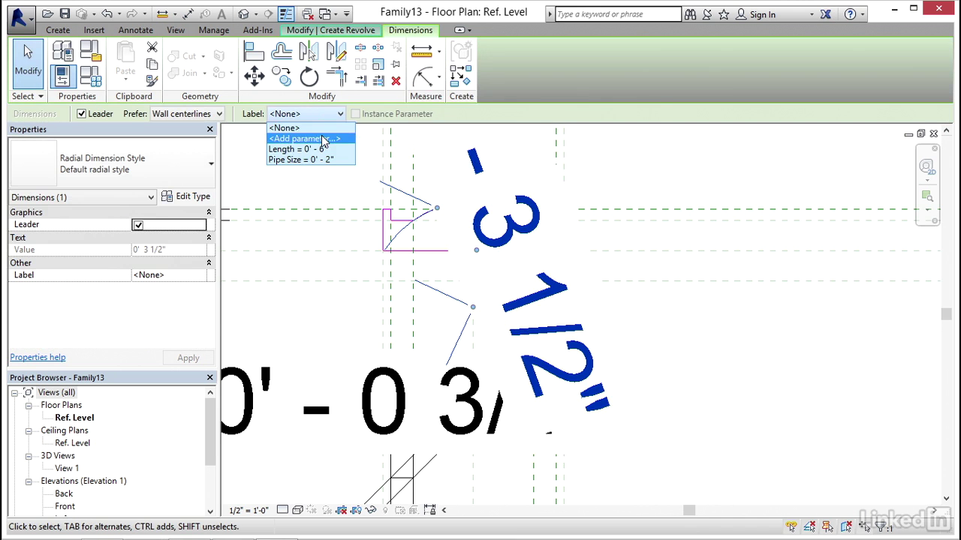
{"action": "left_click", "coordinate": [321, 136]}
{"action": "type", "text": "Bulb"}
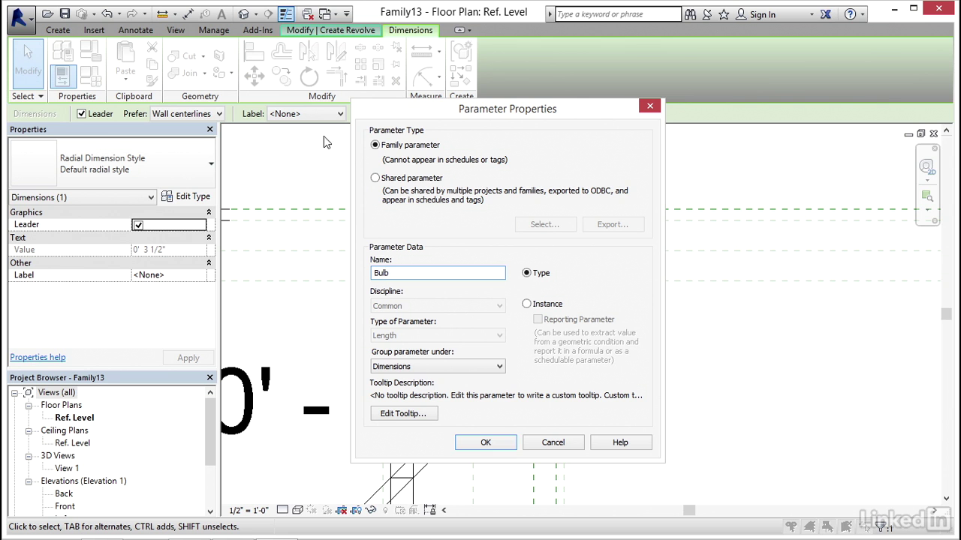
{"action": "left_click", "coordinate": [542, 311]}
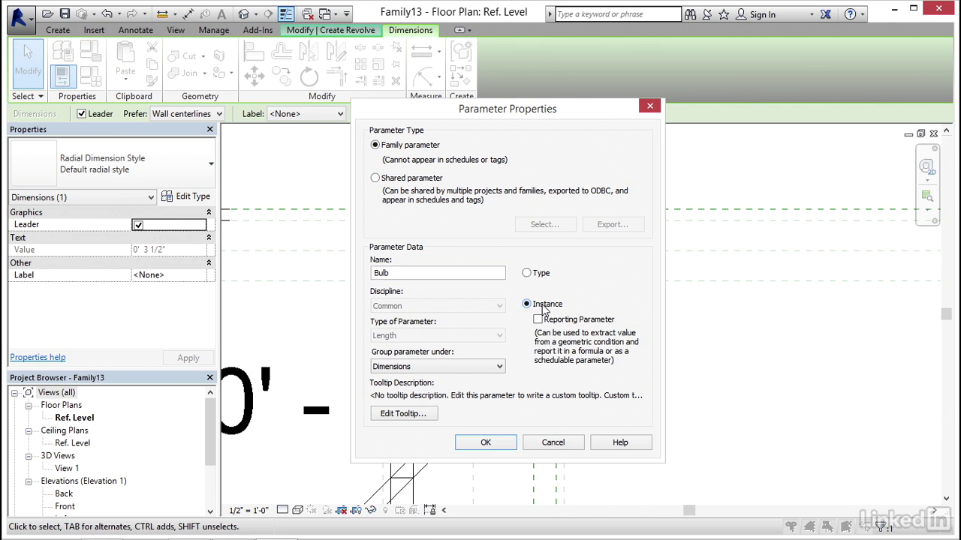
{"action": "left_click", "coordinate": [486, 442]}
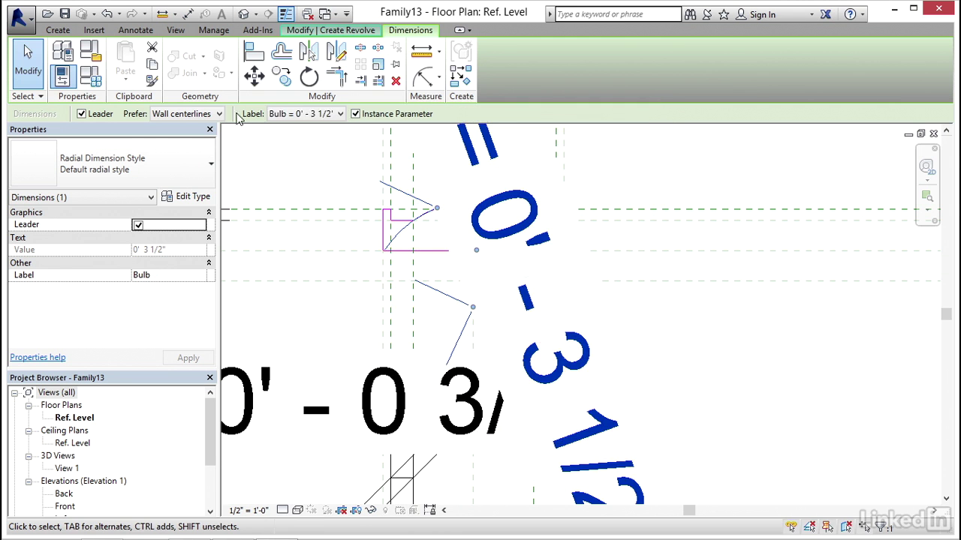
Set the Bulb parameter's formula to Pipe Size + 1.5" in the family types and accept it
{"action": "left_click", "coordinate": [92, 78]}
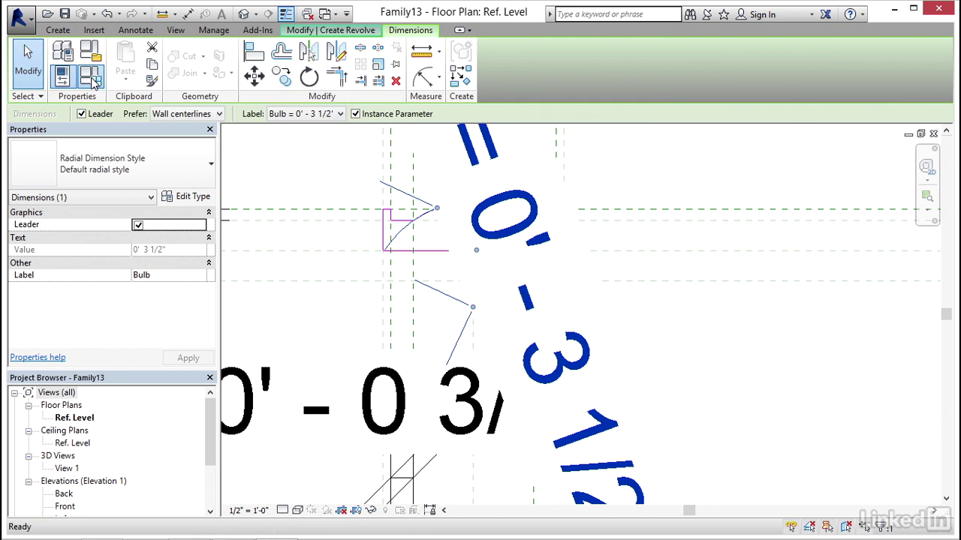
{"action": "left_click", "coordinate": [541, 213]}
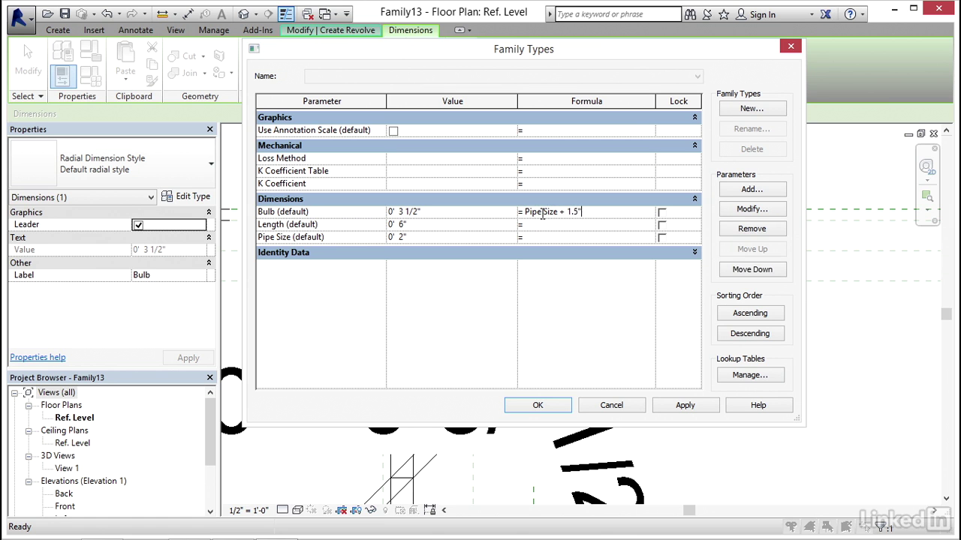
{"action": "key", "text": "Tab"}
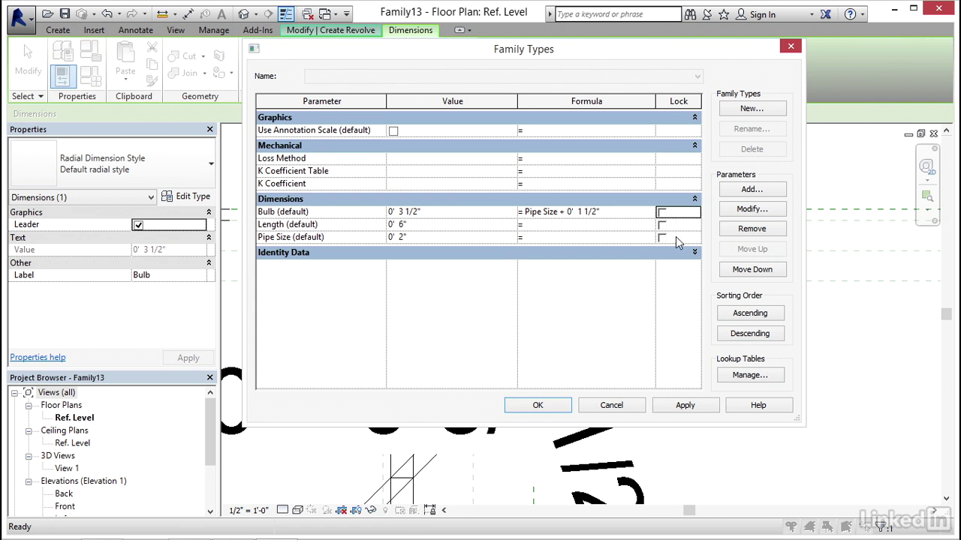
{"action": "left_click", "coordinate": [548, 406]}
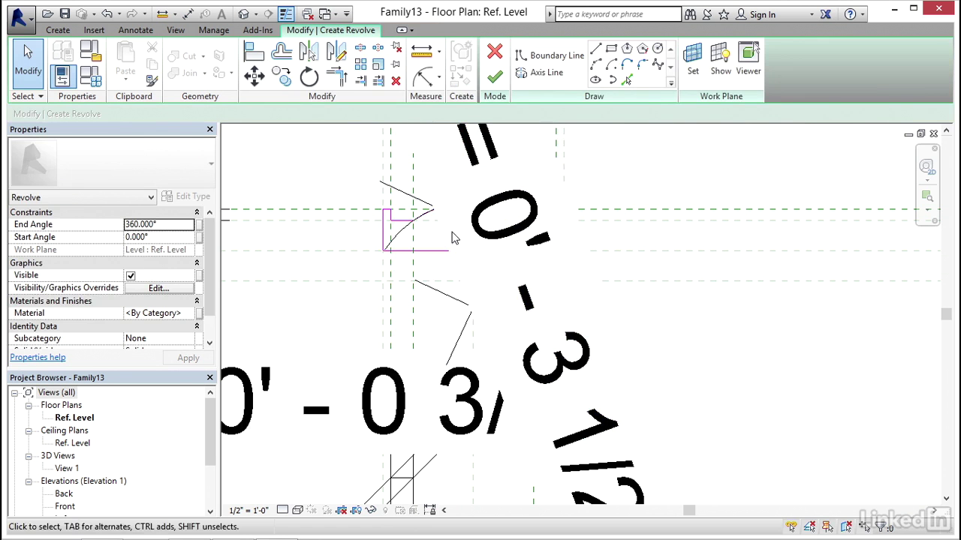
Pick the central horizontal reference plane as the axis line and finish the revolve
{"action": "left_click", "coordinate": [556, 75]}
{"action": "left_click", "coordinate": [611, 50]}
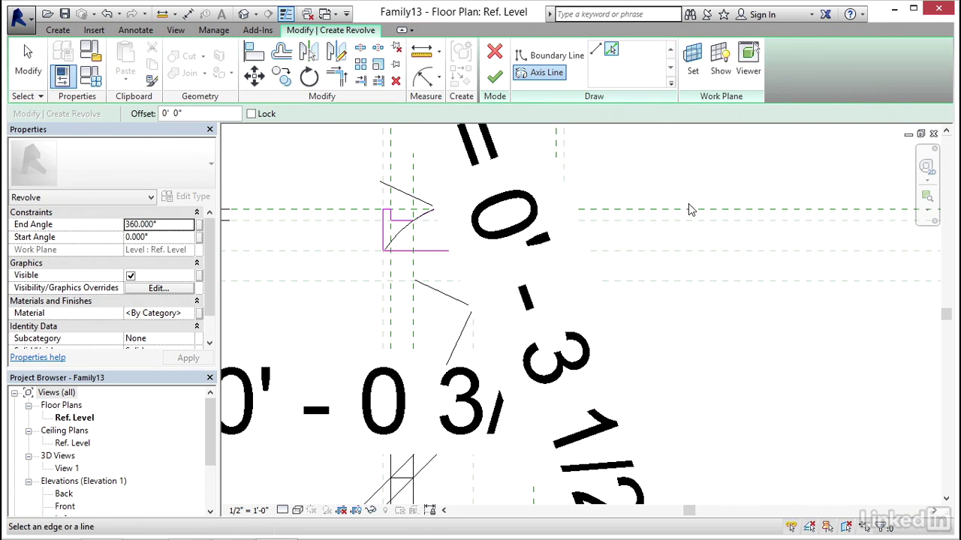
{"action": "left_click", "coordinate": [658, 256]}
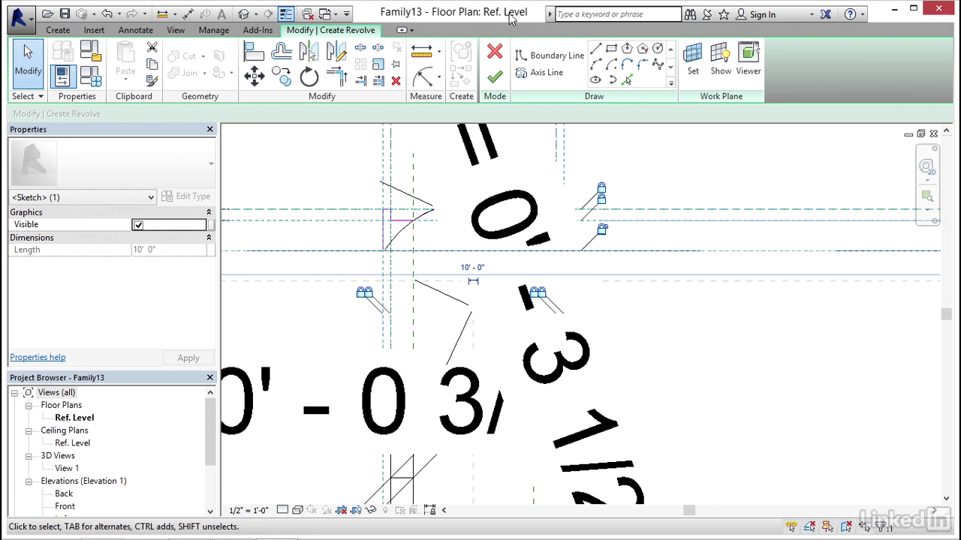
{"action": "left_click", "coordinate": [492, 73]}
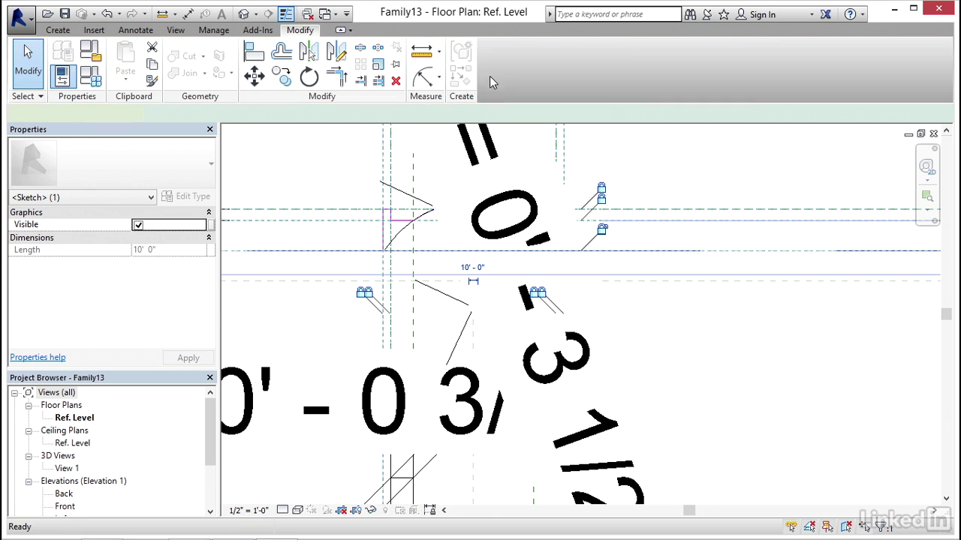
{"action": "left_click", "coordinate": [638, 203]}
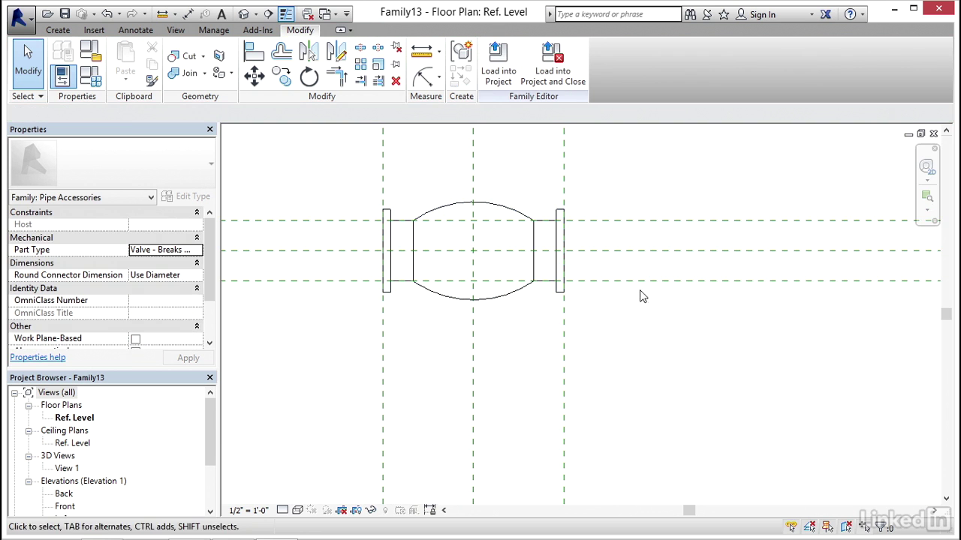
Add a horizontal reference plane offset 2" below the lower pipe reference plane by picking that plane
{"action": "middle_click_drag", "start_coordinate": [649, 324], "coordinate": [672, 282]}
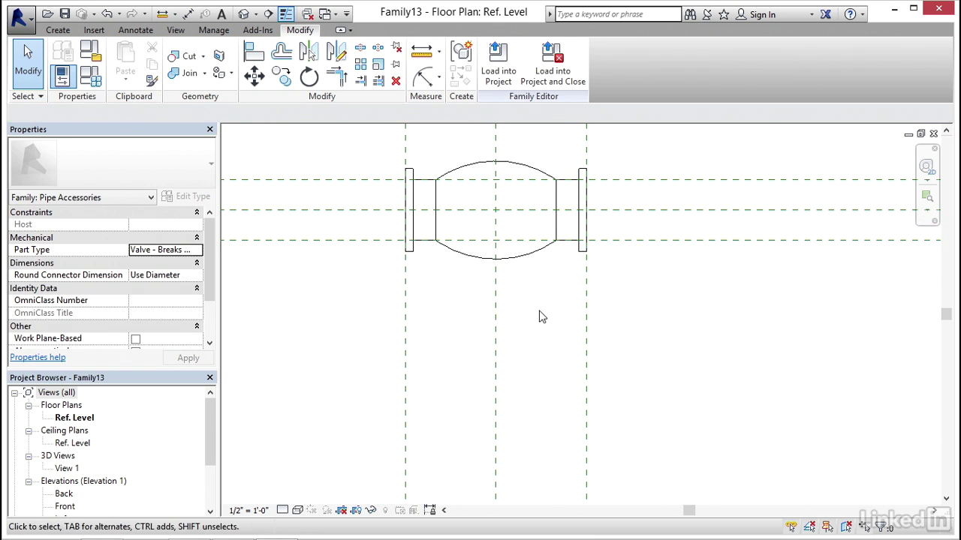
{"action": "left_click", "coordinate": [622, 244]}
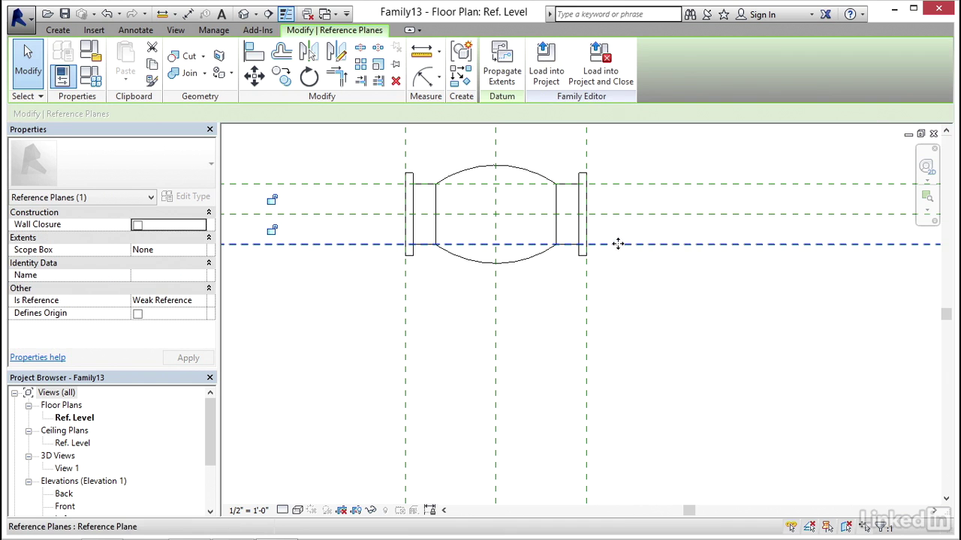
{"action": "right_click", "coordinate": [616, 244]}
{"action": "left_click", "coordinate": [676, 328]}
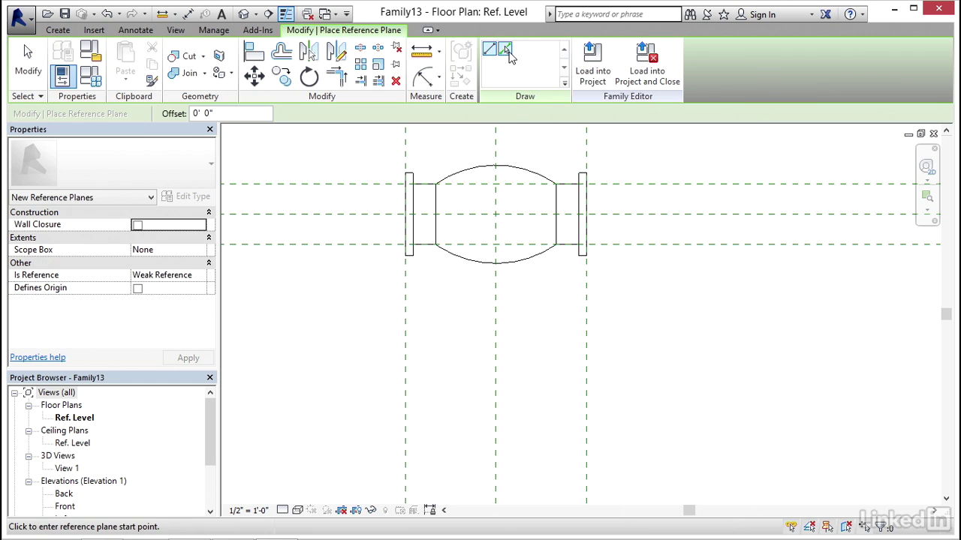
{"action": "left_click", "coordinate": [505, 50]}
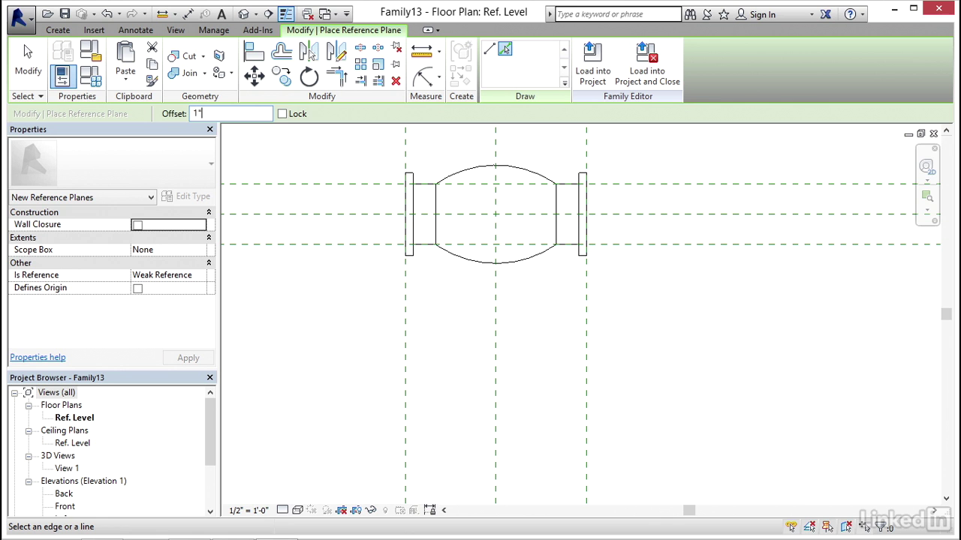
{"action": "left_click", "coordinate": [467, 248]}
{"action": "key", "text": "Escape"}
{"action": "key", "text": "Escape"}
{"action": "scroll", "coordinate": [362, 256], "scroll_direction": "down", "scroll_amount": 2}
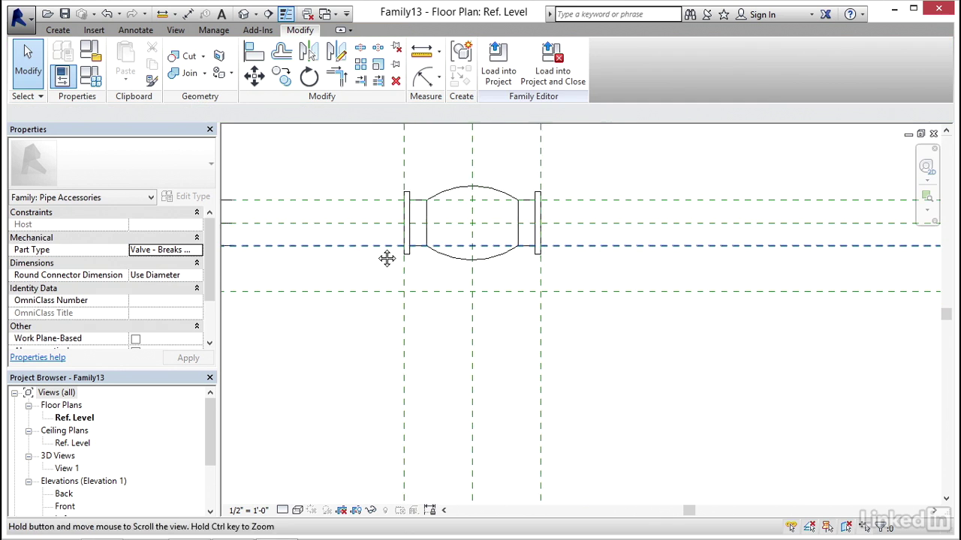
Place an aligned dimension between the lower pipe reference plane and the new reference plane below it
{"action": "middle_click_drag", "start_coordinate": [363, 255], "coordinate": [468, 257]}
{"action": "left_click", "coordinate": [442, 80]}
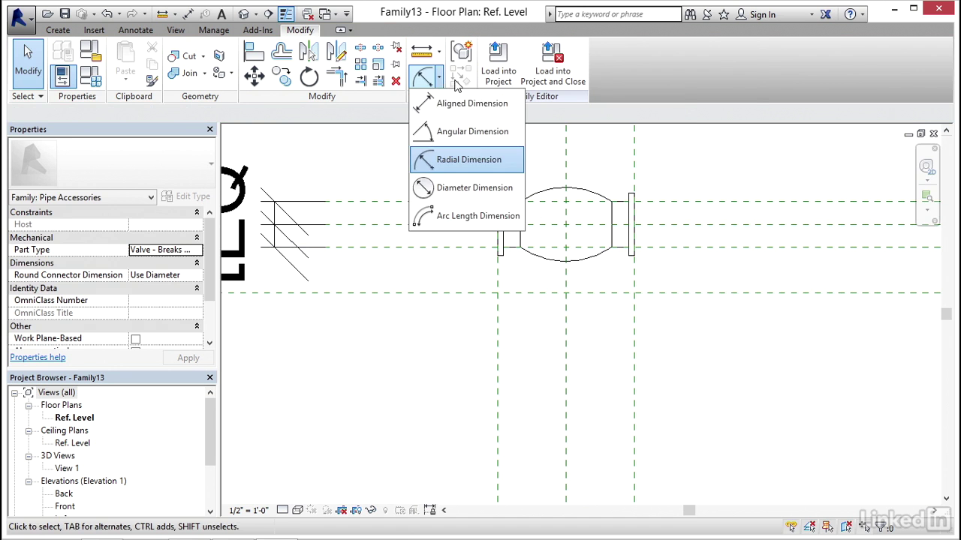
{"action": "left_click", "coordinate": [469, 103]}
{"action": "left_click", "coordinate": [442, 248]}
{"action": "left_click", "coordinate": [443, 293]}
{"action": "scroll", "coordinate": [444, 300], "scroll_direction": "down", "scroll_amount": 3}
{"action": "left_click", "coordinate": [409, 332]}
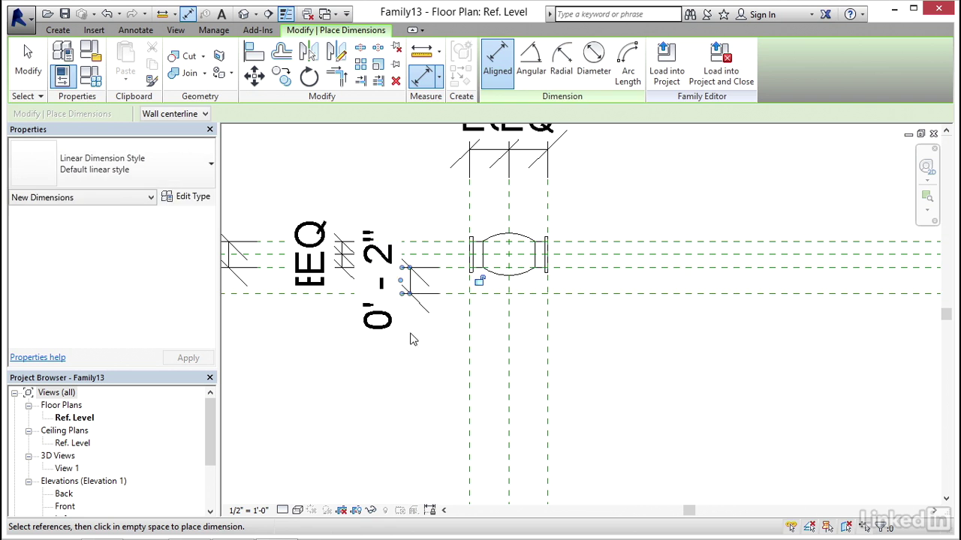
{"action": "key", "text": "Escape"}
Label the dimension to the new reference plane with a new instance family parameter named Handle Depth
{"action": "left_click", "coordinate": [385, 323]}
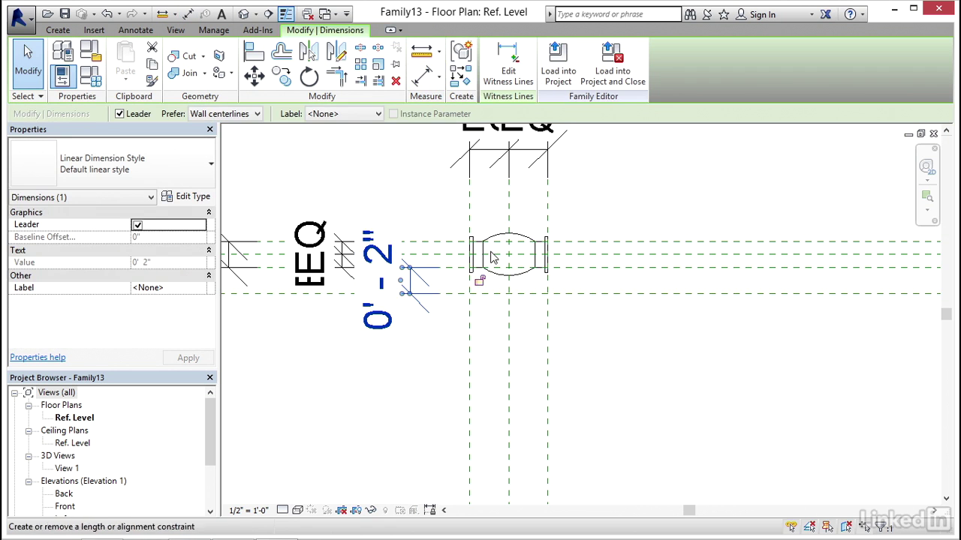
{"action": "left_click", "coordinate": [367, 114]}
{"action": "left_click", "coordinate": [375, 143]}
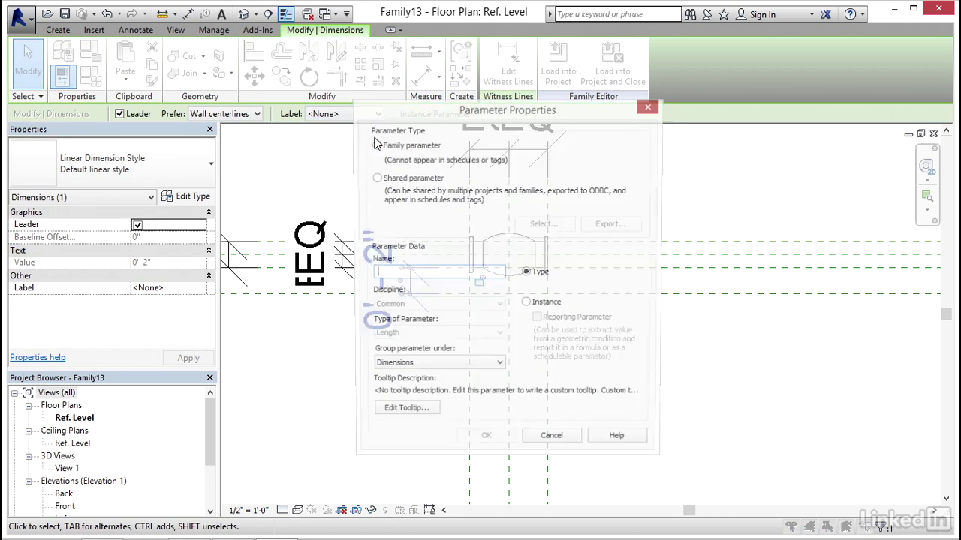
{"action": "type", "text": "Handle Depth"}
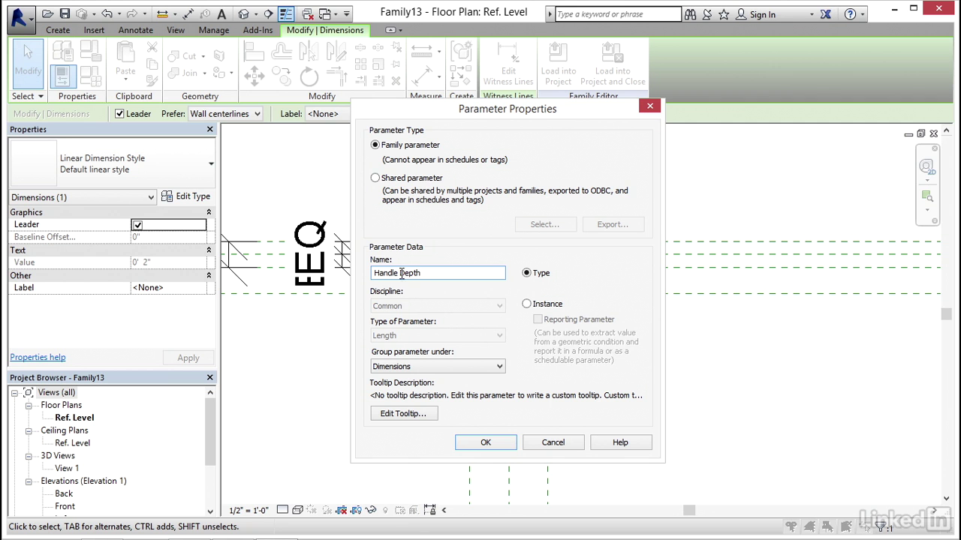
{"action": "left_click", "coordinate": [554, 306]}
{"action": "left_click", "coordinate": [486, 443]}
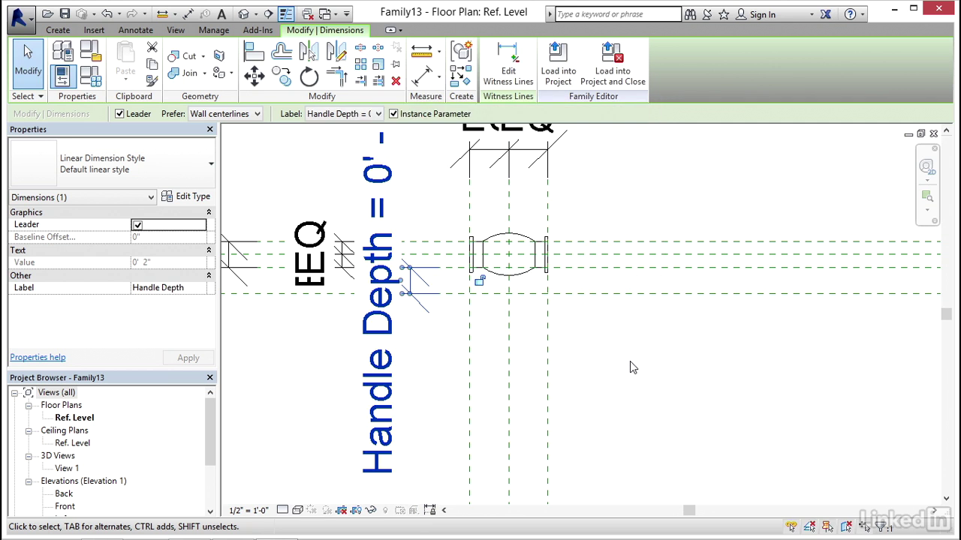
{"action": "left_click", "coordinate": [629, 362]}
Start a sweep and sketch its straight path on the vertical center plane, from the lower pipe plane to the Handle Depth plane
{"action": "scroll", "coordinate": [559, 346], "scroll_direction": "up", "scroll_amount": 4}
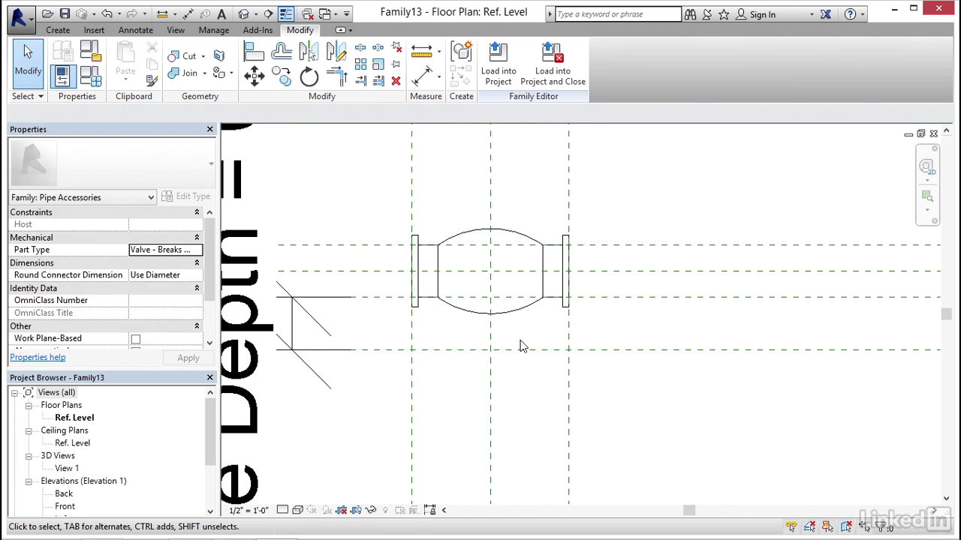
{"action": "left_click", "coordinate": [58, 30]}
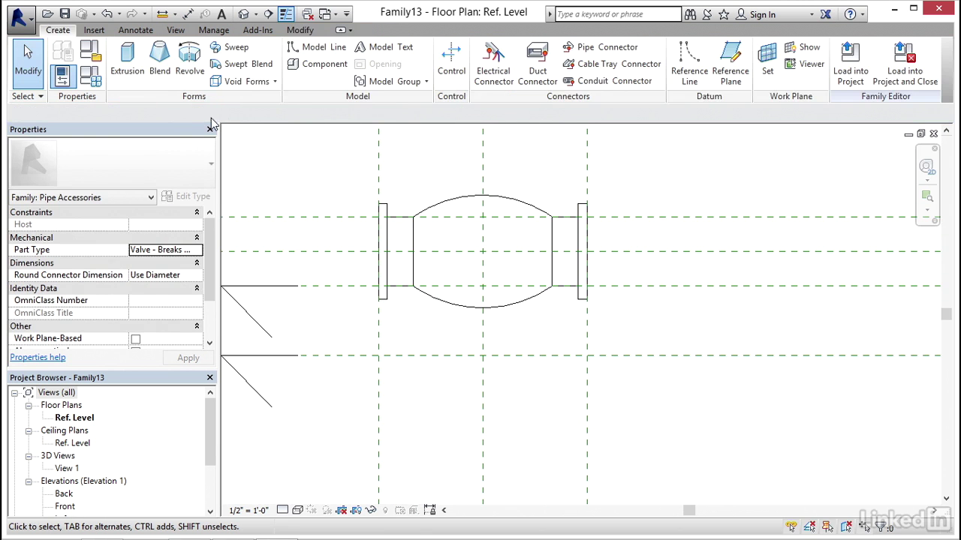
{"action": "left_click", "coordinate": [229, 46]}
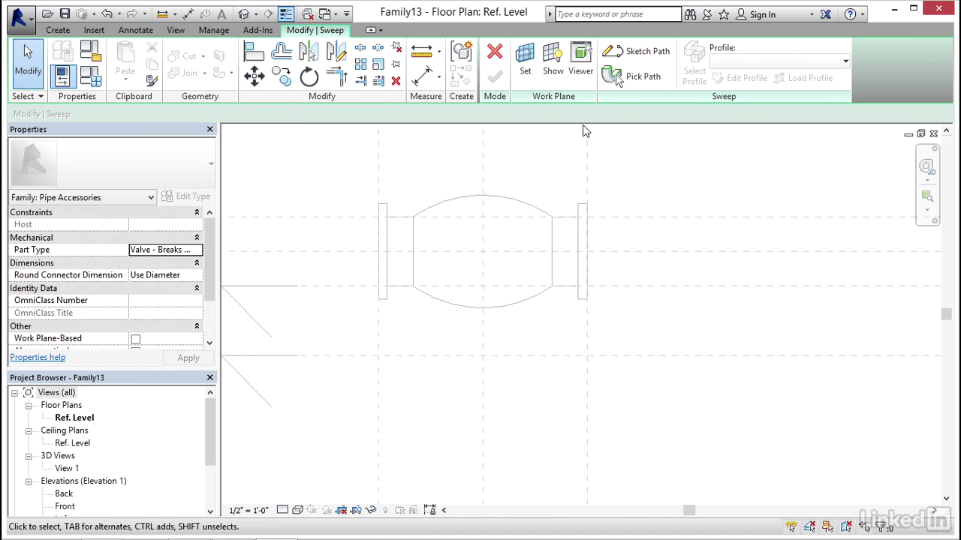
{"action": "left_click", "coordinate": [635, 56]}
{"action": "middle_click_drag", "start_coordinate": [515, 251], "coordinate": [526, 214]}
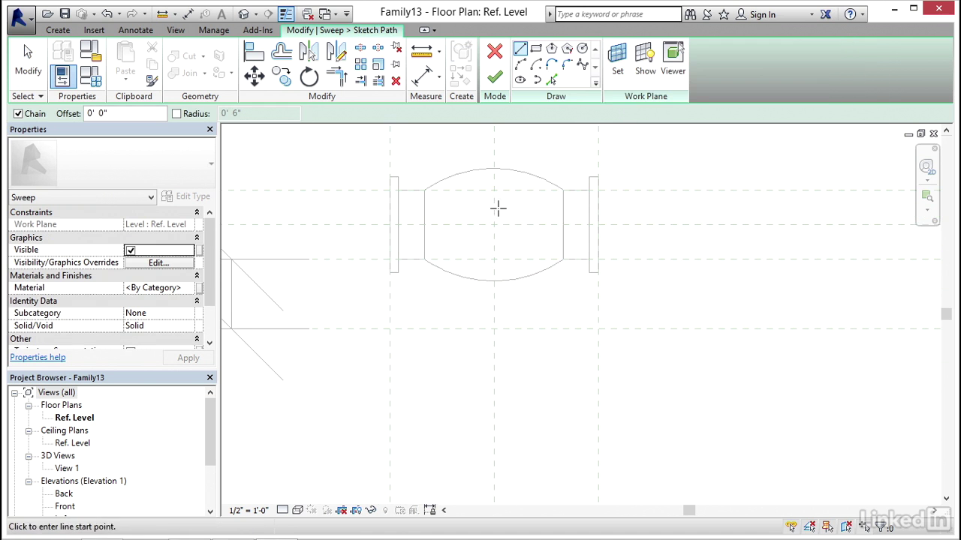
{"action": "left_click", "coordinate": [494, 259]}
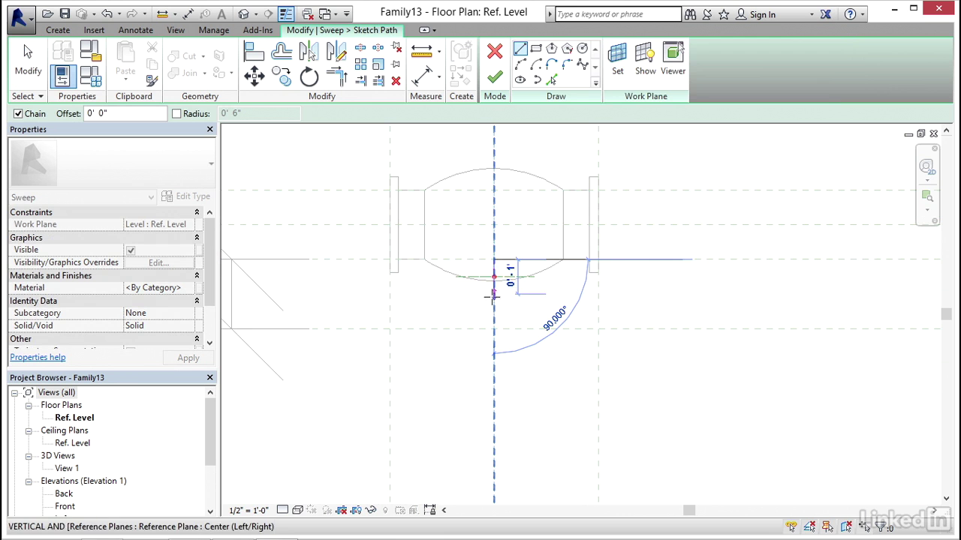
{"action": "left_click", "coordinate": [493, 328]}
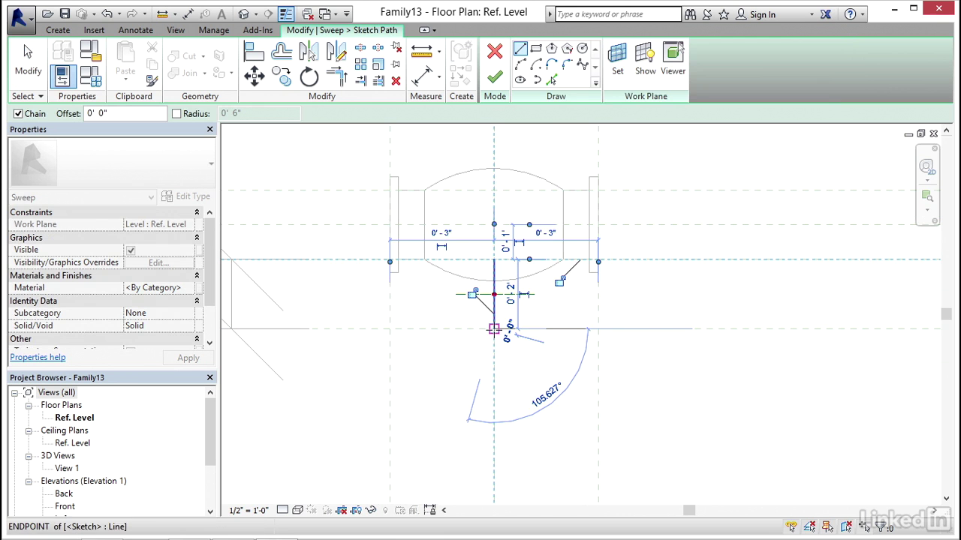
{"action": "key", "text": "Escape"}
{"action": "key", "text": "Escape"}
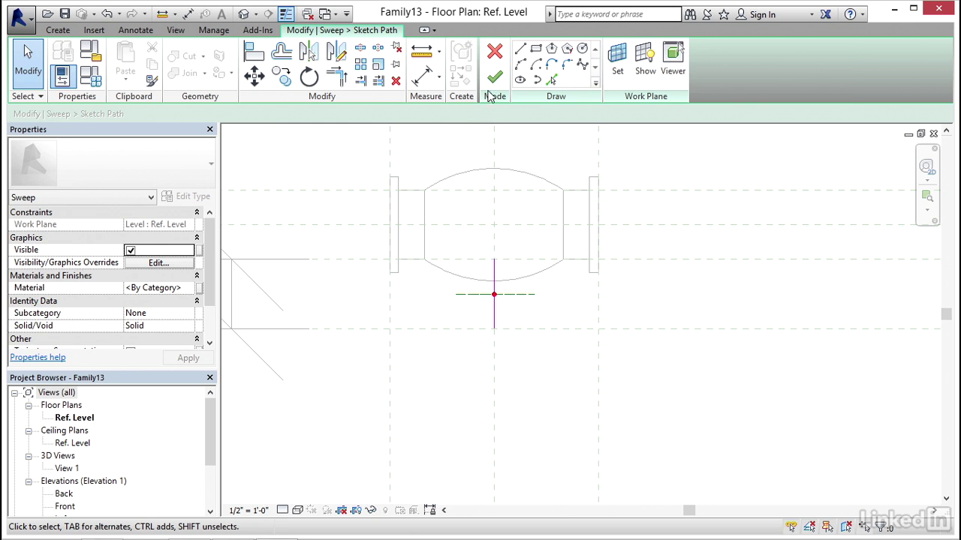
{"action": "left_click", "coordinate": [494, 77]}
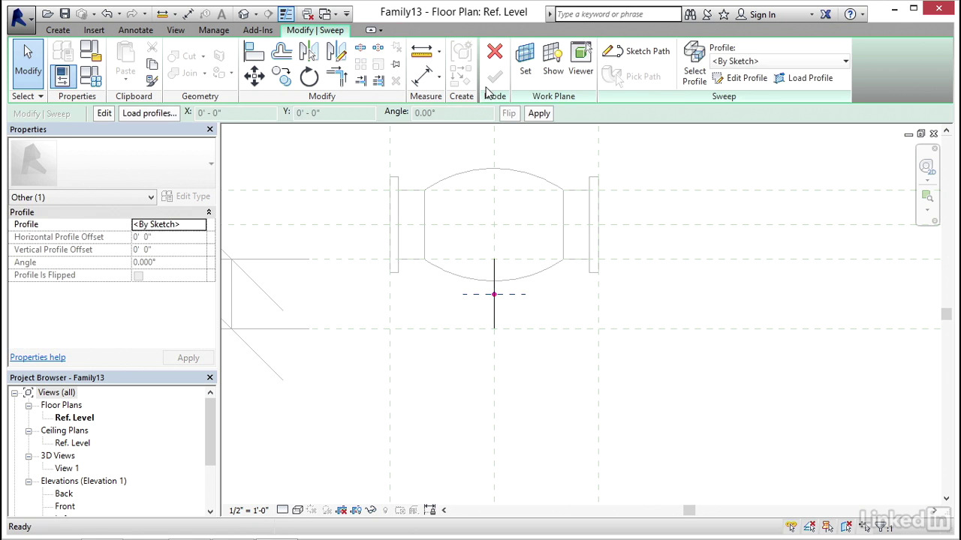
Open the default 3D view and start editing the sweep's profile sketch
{"action": "left_click", "coordinate": [241, 15]}
{"action": "middle_click_drag", "start_coordinate": [420, 135], "coordinate": [442, 144], "text": "shift"}
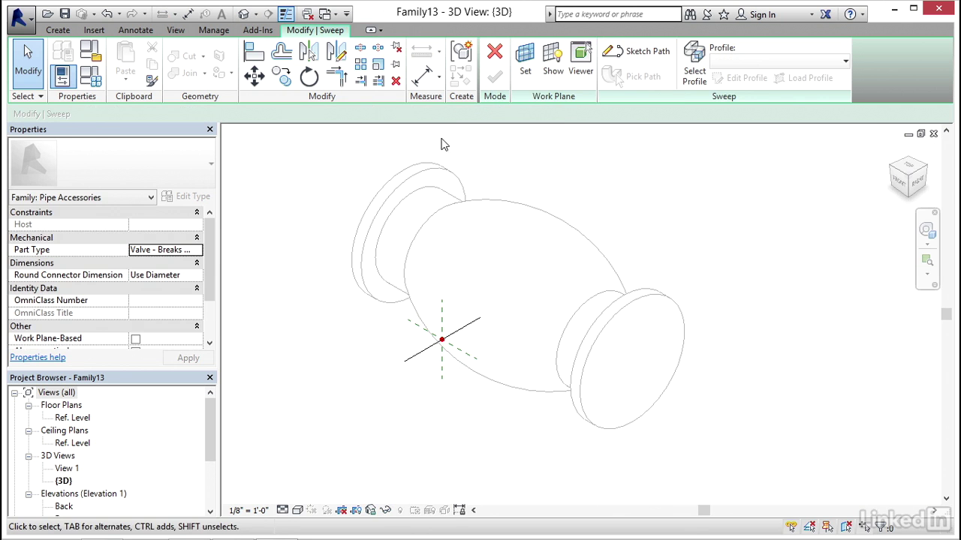
{"action": "left_click", "coordinate": [699, 72]}
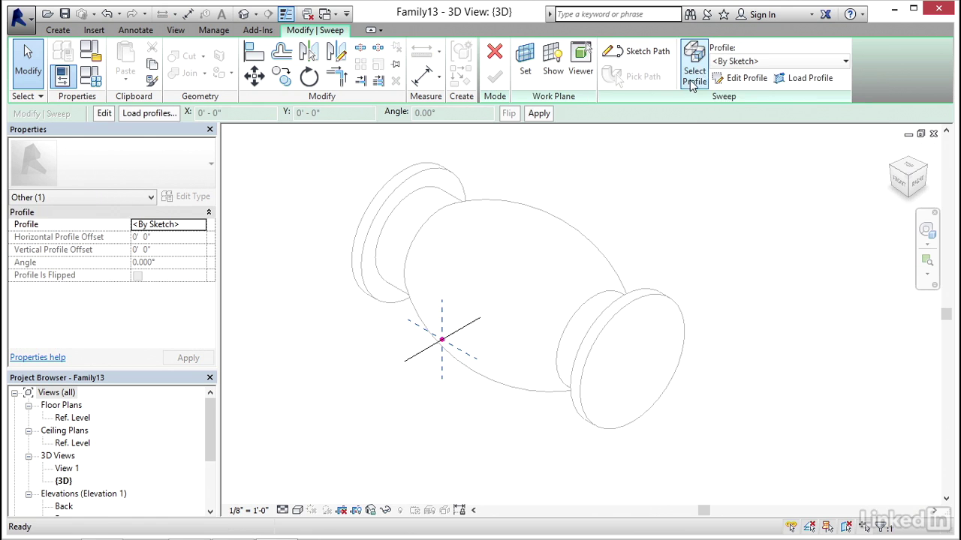
{"action": "left_click", "coordinate": [743, 78]}
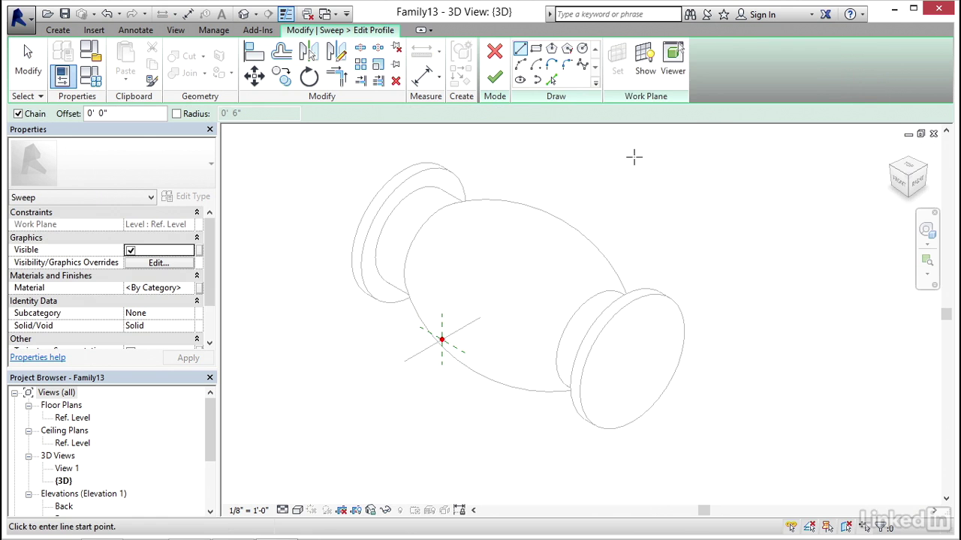
Draw a circular profile with a 1/4" radius centered on the sweep path and finish the sweep
{"action": "left_click", "coordinate": [581, 48]}
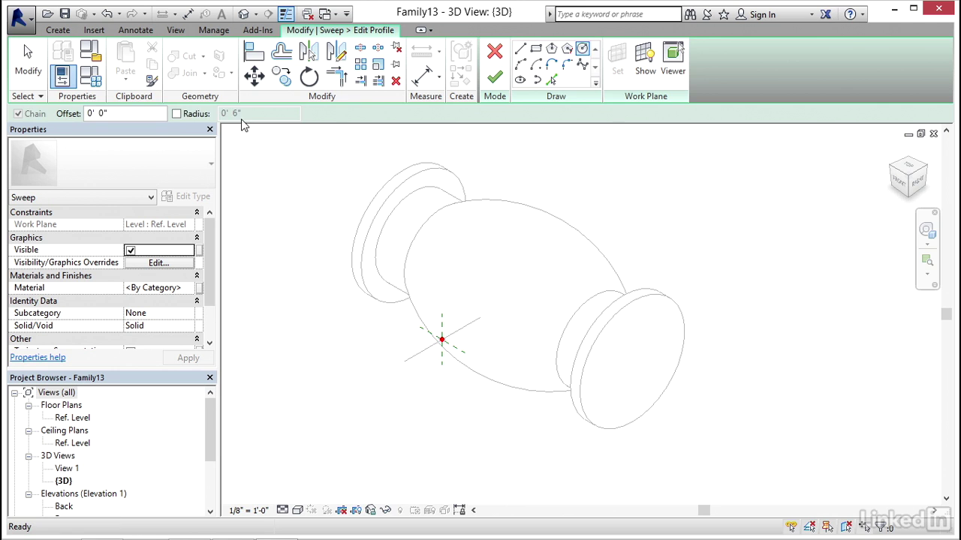
{"action": "left_click", "coordinate": [176, 113]}
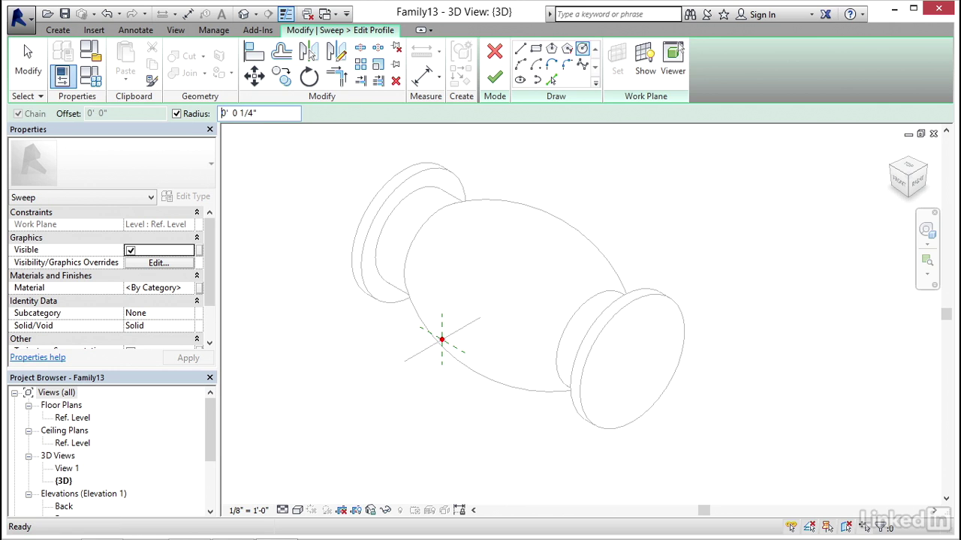
{"action": "scroll", "coordinate": [450, 291], "scroll_direction": "up", "scroll_amount": 3}
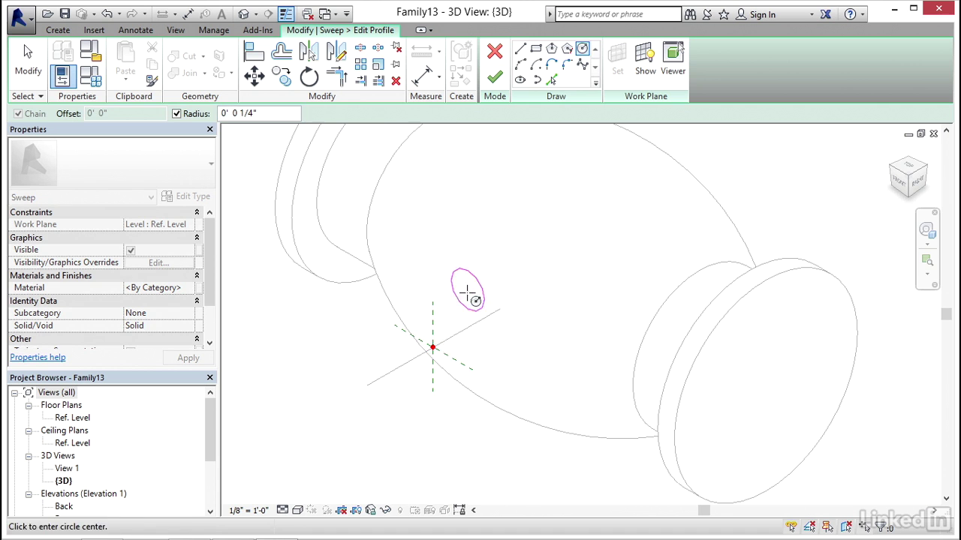
{"action": "left_click", "coordinate": [432, 346]}
{"action": "key", "text": "Escape"}
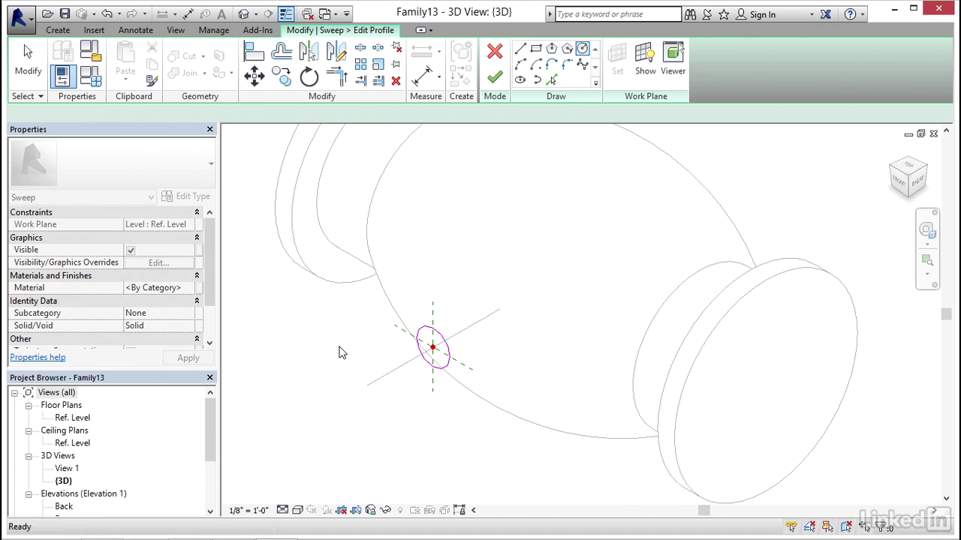
{"action": "left_click", "coordinate": [499, 80]}
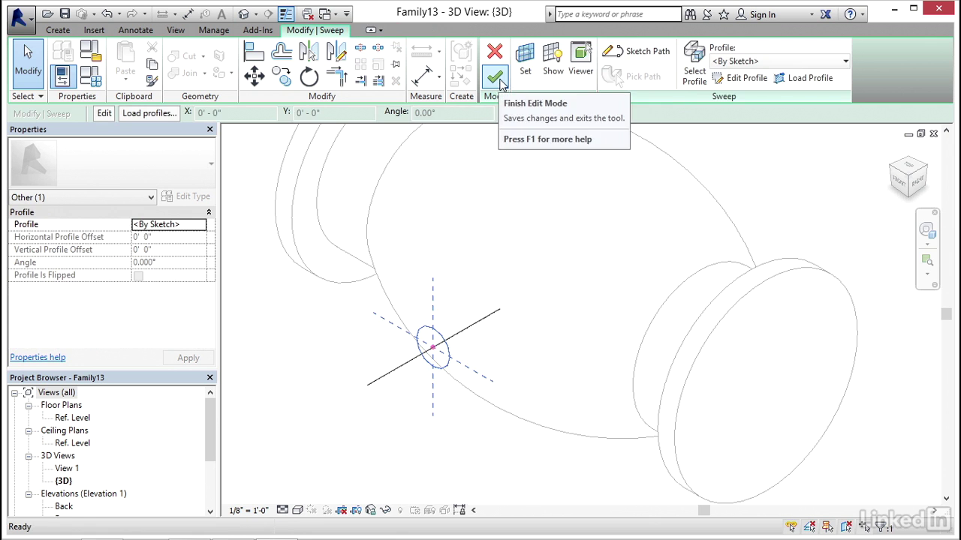
{"action": "left_click", "coordinate": [498, 79]}
{"action": "left_click", "coordinate": [323, 321]}
{"action": "scroll", "coordinate": [337, 317], "scroll_direction": "down", "scroll_amount": 3}
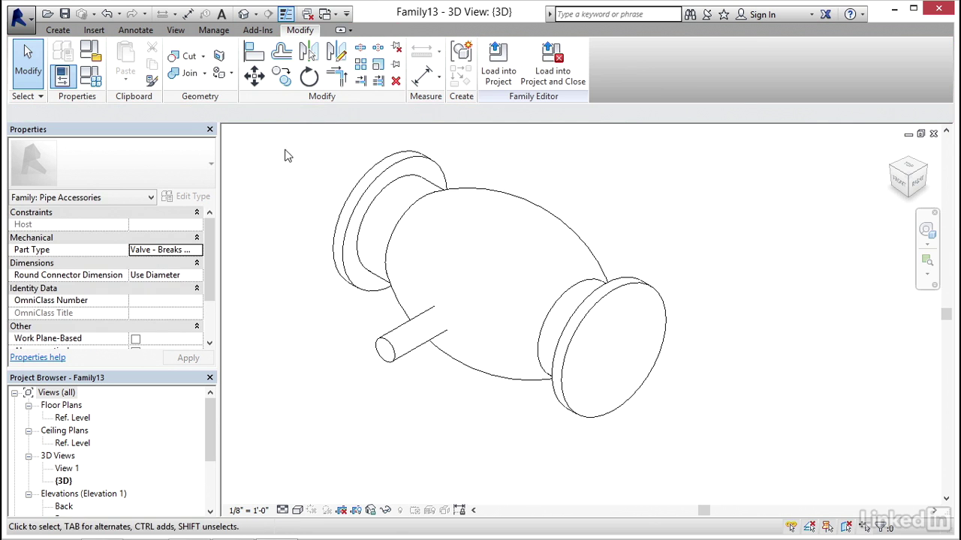
Join the geometry of the revolved valve body and the swept handle stem
{"action": "left_click", "coordinate": [189, 75]}
{"action": "left_click", "coordinate": [463, 190]}
{"action": "left_click", "coordinate": [399, 334]}
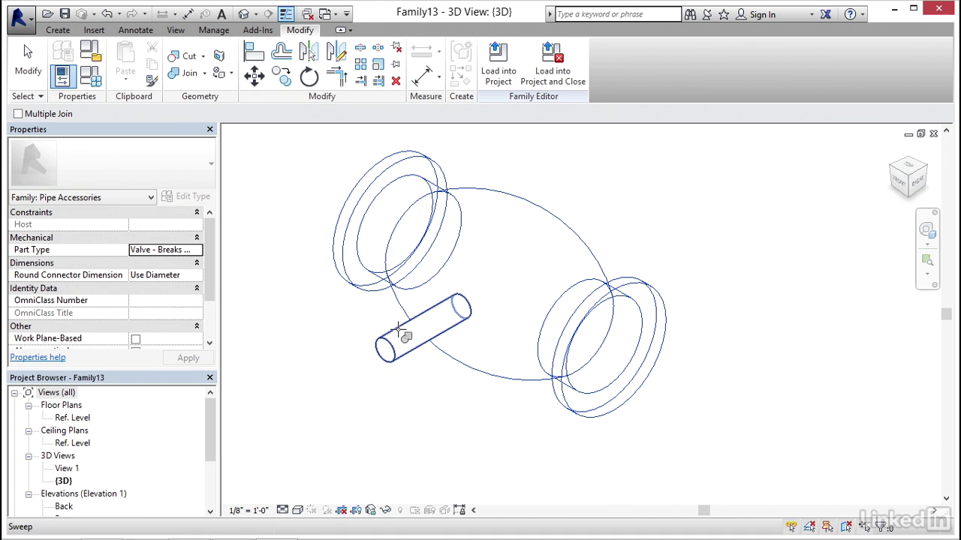
{"action": "key", "text": "Escape"}
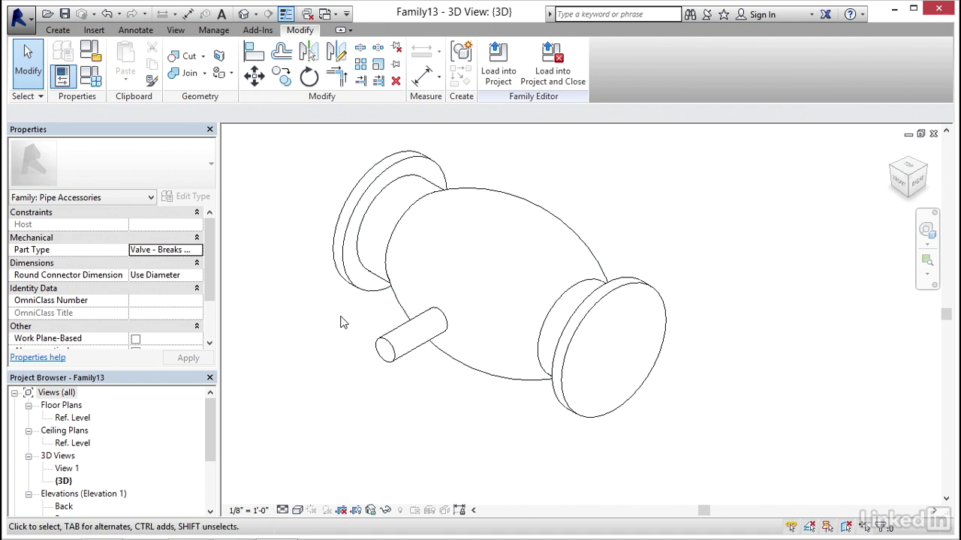
{"action": "scroll", "coordinate": [347, 319], "scroll_direction": "down", "scroll_amount": 1}
{"action": "middle_click_drag", "start_coordinate": [346, 328], "coordinate": [568, 328], "text": "shift"}
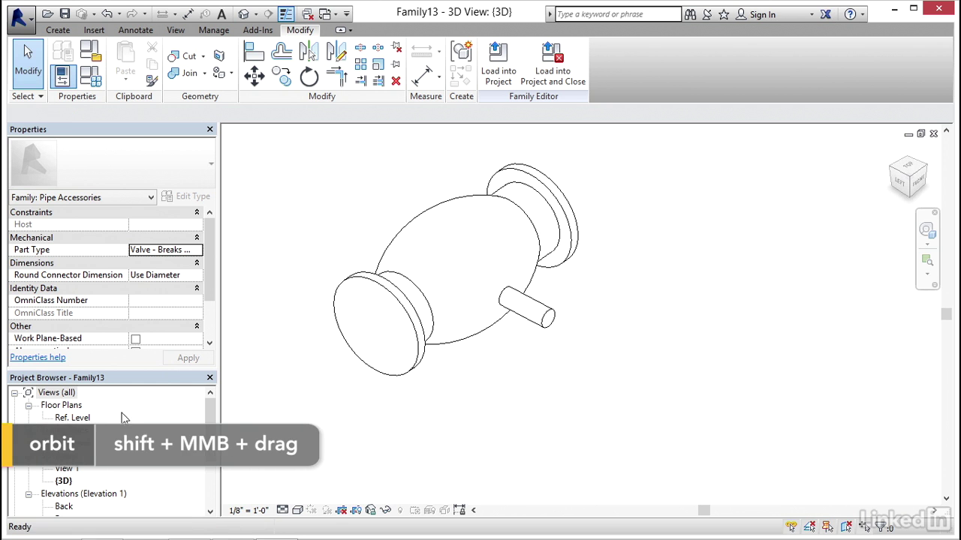
Switch to the Front elevation view and zoom all to fit
{"action": "double_click", "coordinate": [75, 418]}
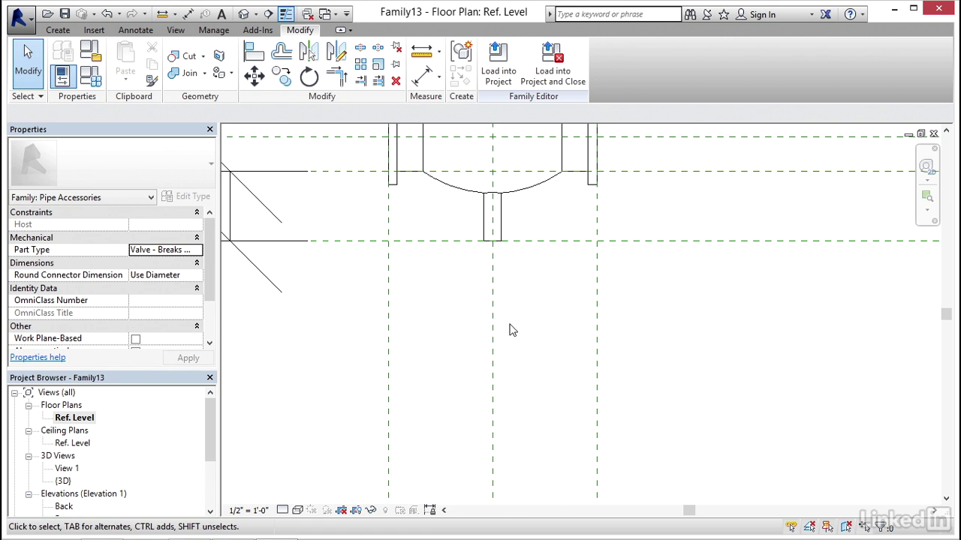
{"action": "scroll", "coordinate": [210, 434], "scroll_direction": "down", "scroll_amount": 2}
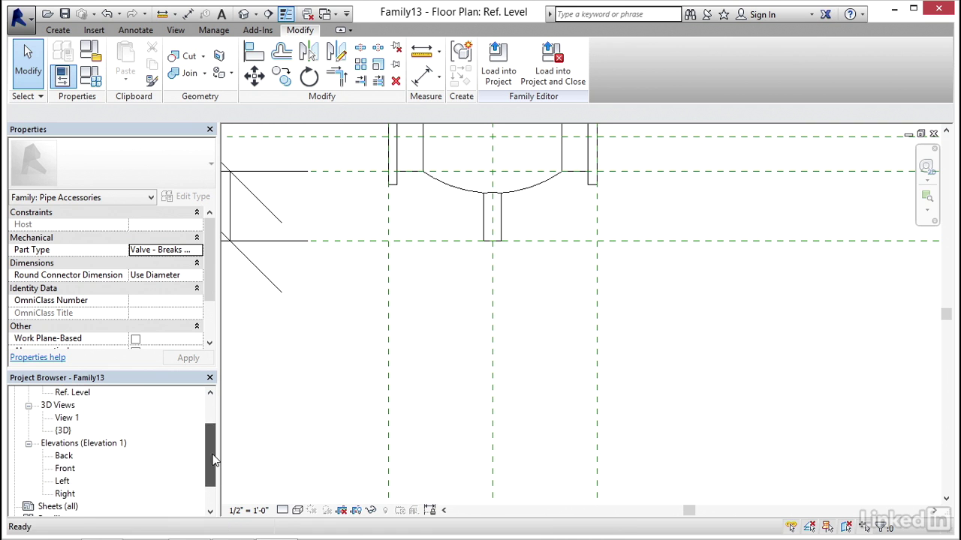
{"action": "double_click", "coordinate": [66, 468]}
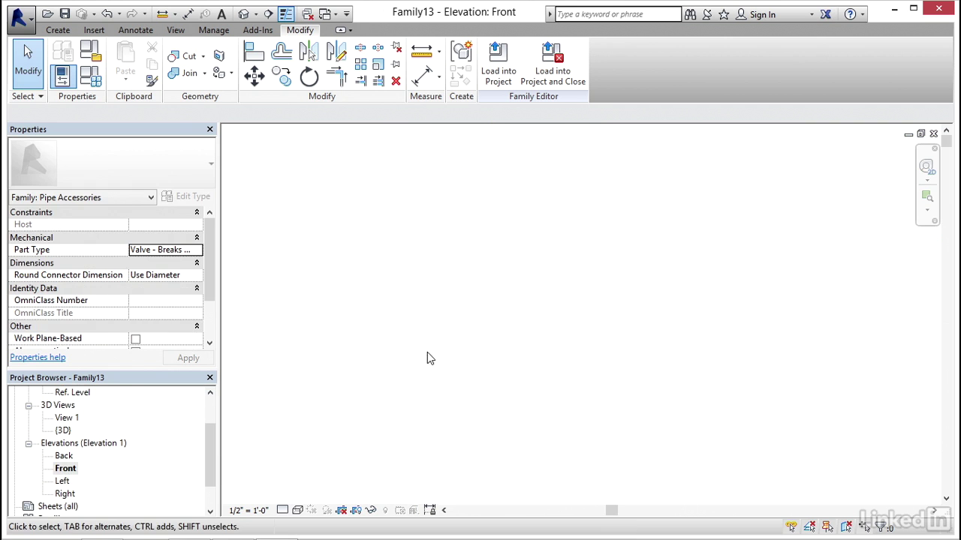
{"action": "key", "text": "z"}
{"action": "key", "text": "a"}
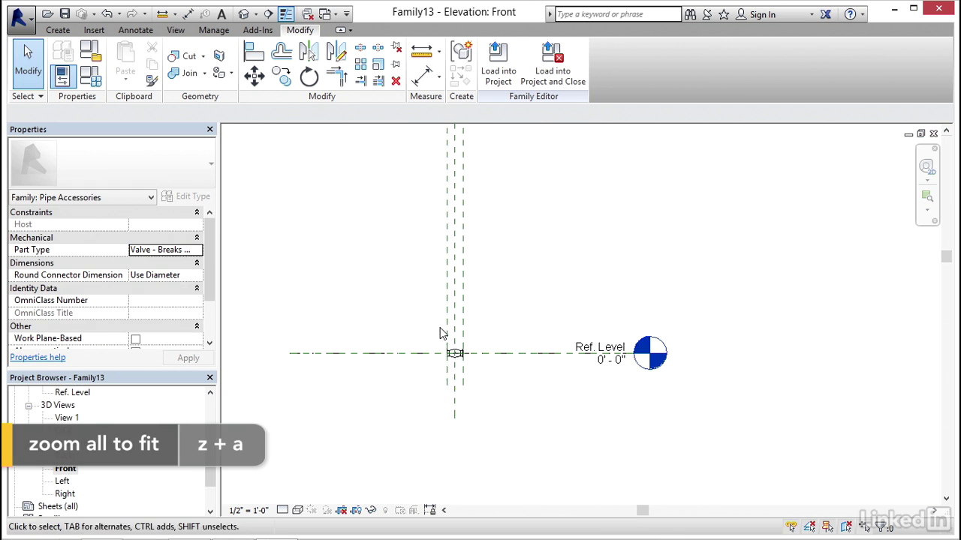
Start an extrusion in the Front elevation and pick the circular end face of the handle stem as its work plane
{"action": "scroll", "coordinate": [462, 368], "scroll_direction": "up", "scroll_amount": 5}
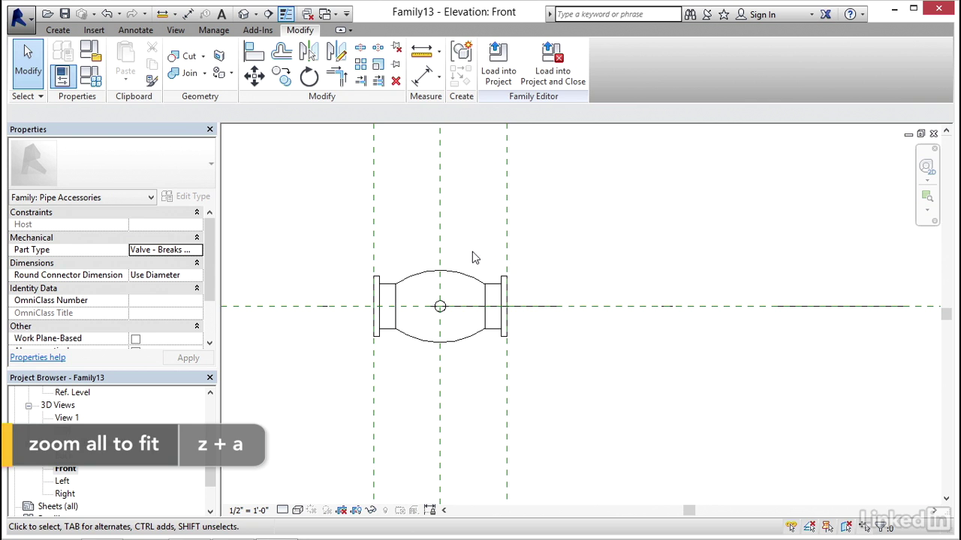
{"action": "scroll", "coordinate": [474, 270], "scroll_direction": "up", "scroll_amount": 1}
{"action": "left_click", "coordinate": [58, 30]}
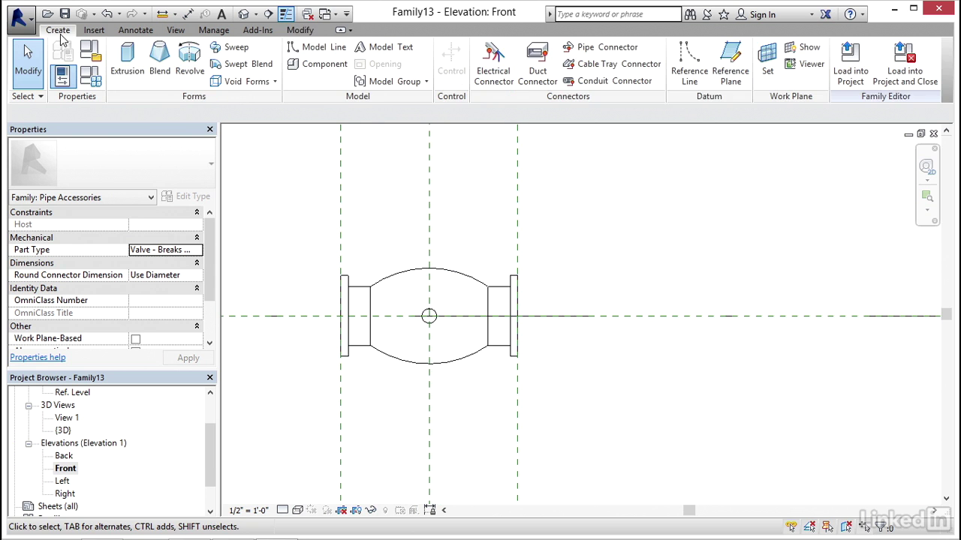
{"action": "left_click", "coordinate": [128, 60]}
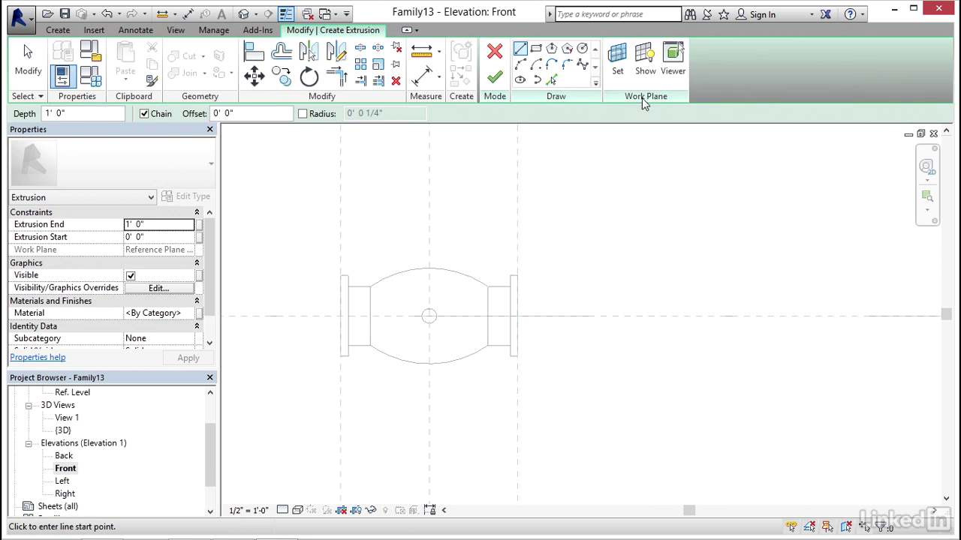
{"action": "left_click", "coordinate": [617, 67]}
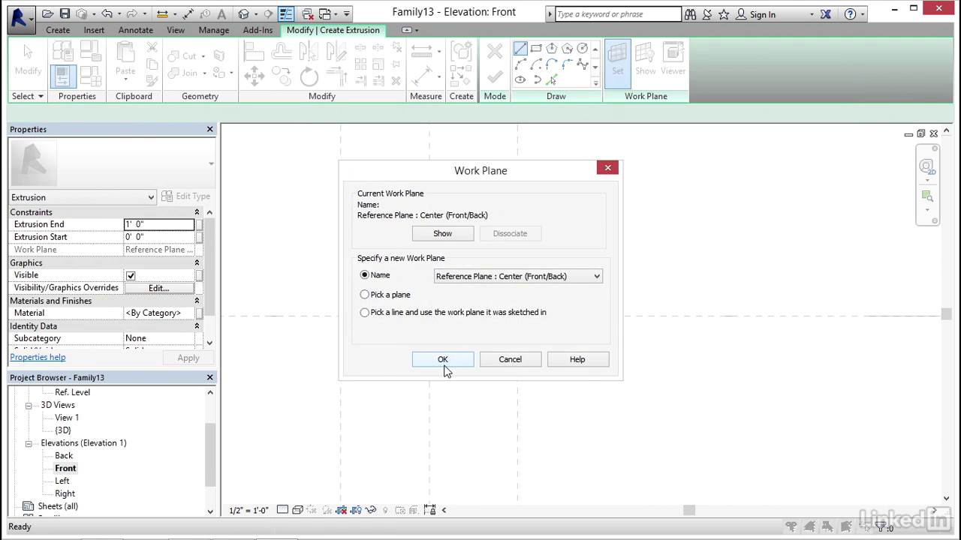
{"action": "left_click", "coordinate": [398, 298]}
{"action": "left_click", "coordinate": [443, 360]}
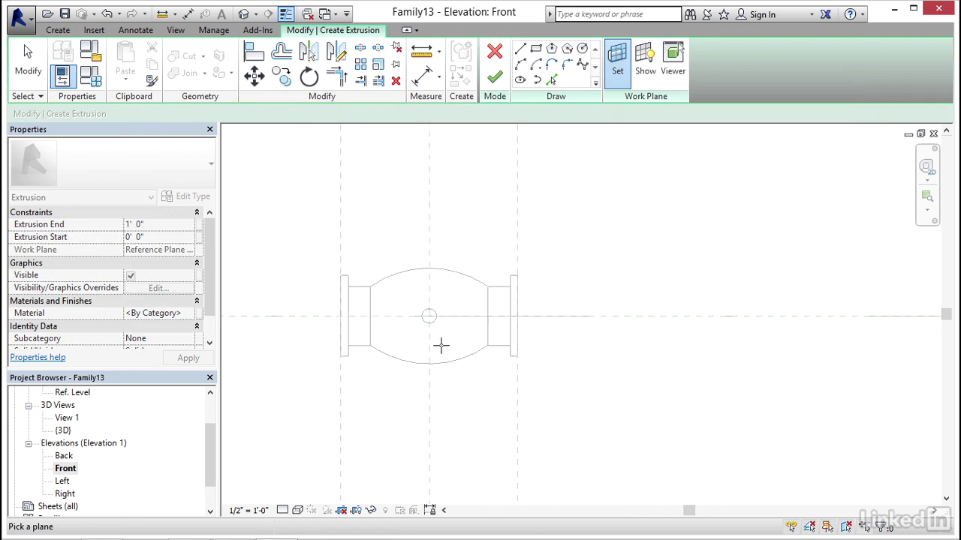
{"action": "left_click", "coordinate": [431, 303]}
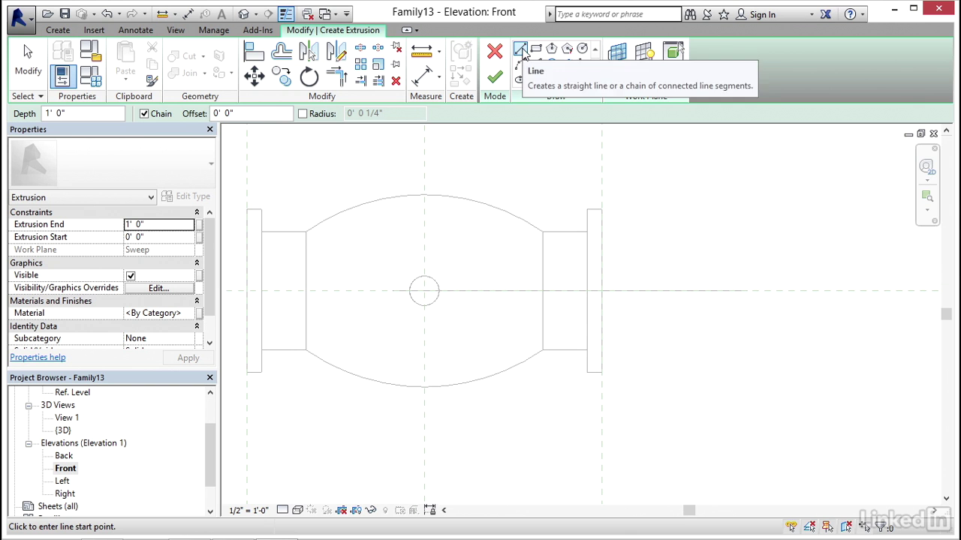
Sketch two equal horizontal lines running from the upper and lower quadrants of the stem circle toward one flange
{"action": "left_click", "coordinate": [424, 277]}
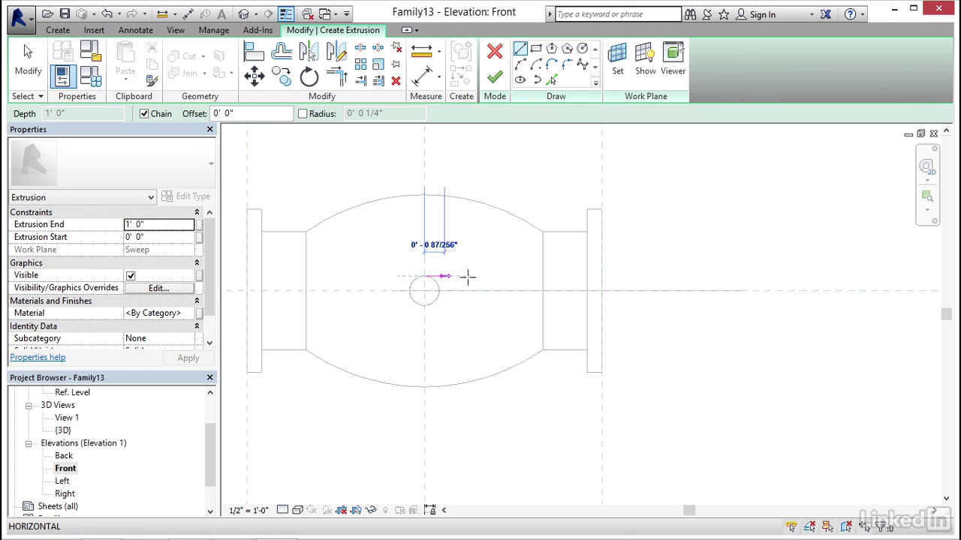
{"action": "left_click", "coordinate": [513, 276]}
{"action": "key", "text": "Escape"}
{"action": "left_click", "coordinate": [424, 305]}
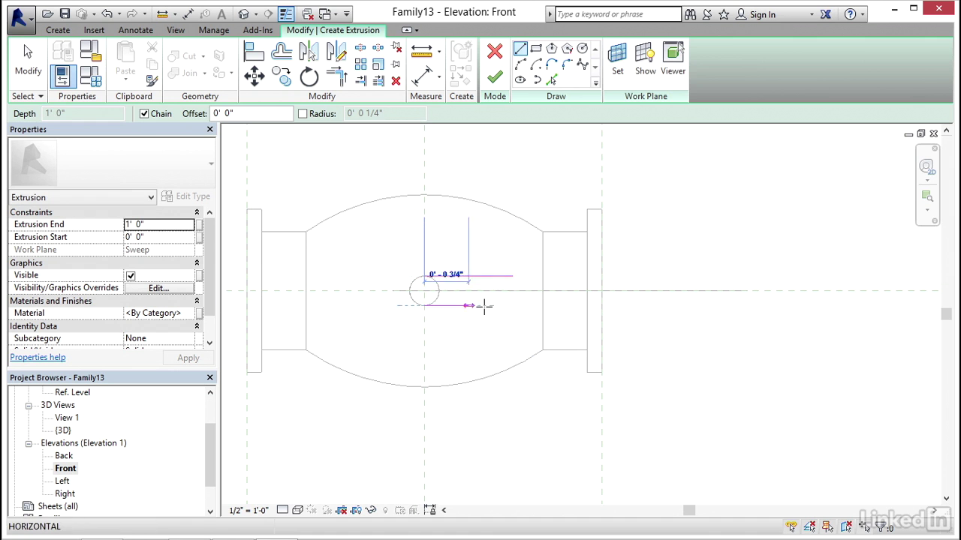
{"action": "left_click", "coordinate": [513, 305]}
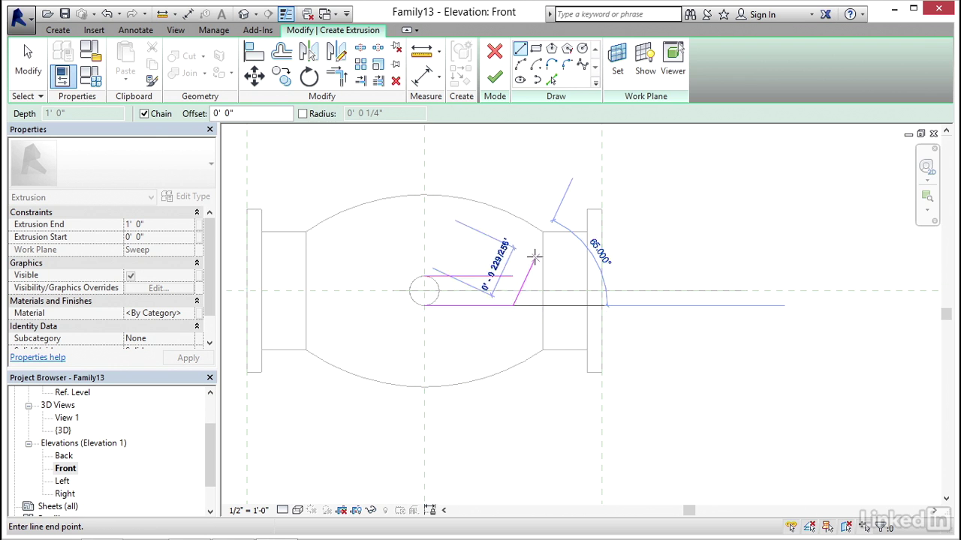
Close both ends of the handle profile with semicircular arcs of 1/4" radius joining the two horizontal lines
{"action": "left_click", "coordinate": [519, 65]}
{"action": "left_click", "coordinate": [513, 276]}
{"action": "left_click", "coordinate": [526, 288]}
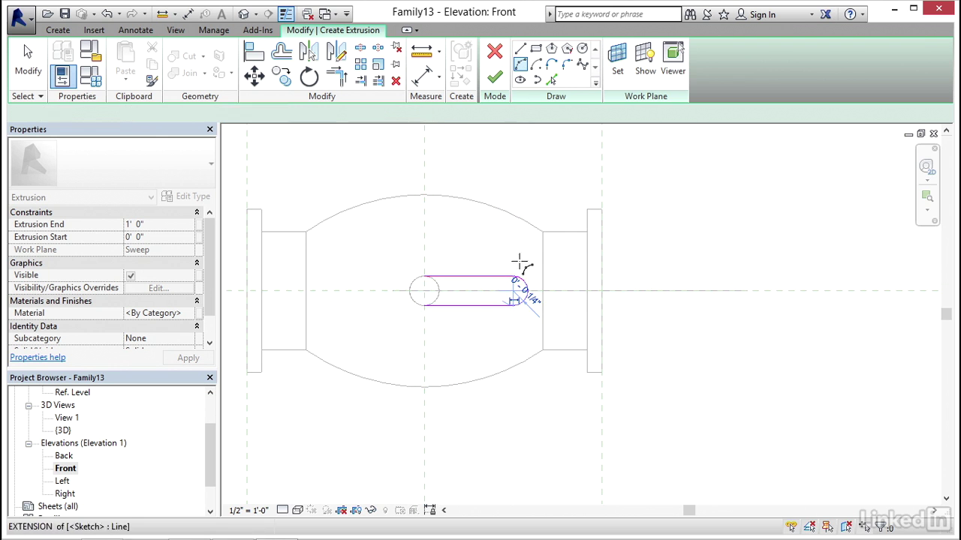
{"action": "left_click", "coordinate": [424, 276]}
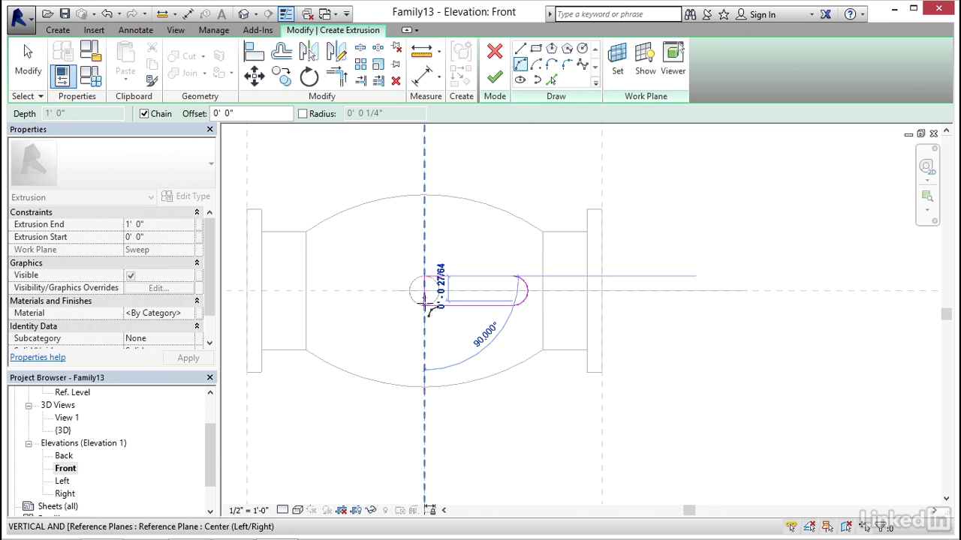
{"action": "left_click", "coordinate": [411, 291]}
Set the handle's extrusion end to 1/4" and finish the extrusion
{"action": "left_click", "coordinate": [158, 224]}
{"action": "type", "text": "1/4"}
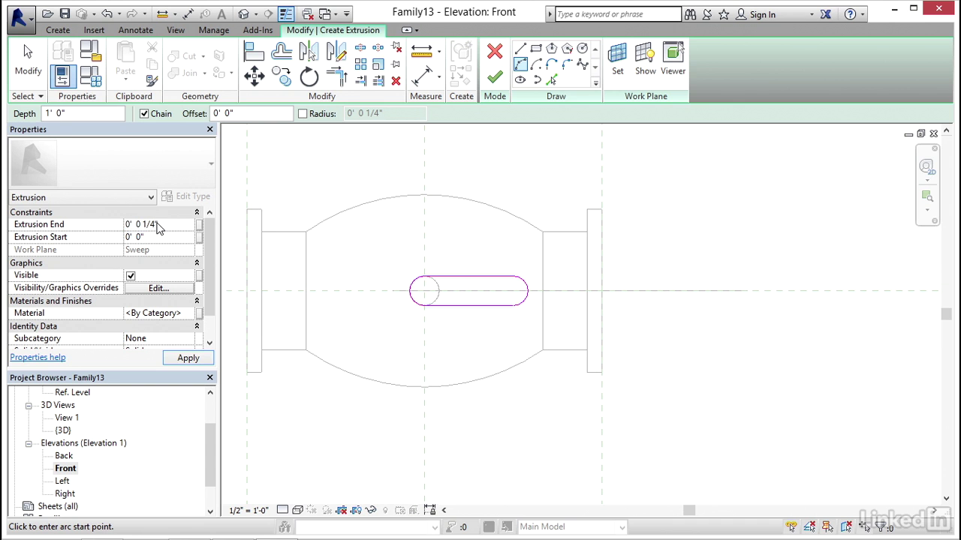
{"action": "left_click", "coordinate": [188, 358]}
{"action": "middle_click_drag", "start_coordinate": [416, 196], "coordinate": [459, 232]}
{"action": "left_click", "coordinate": [494, 78]}
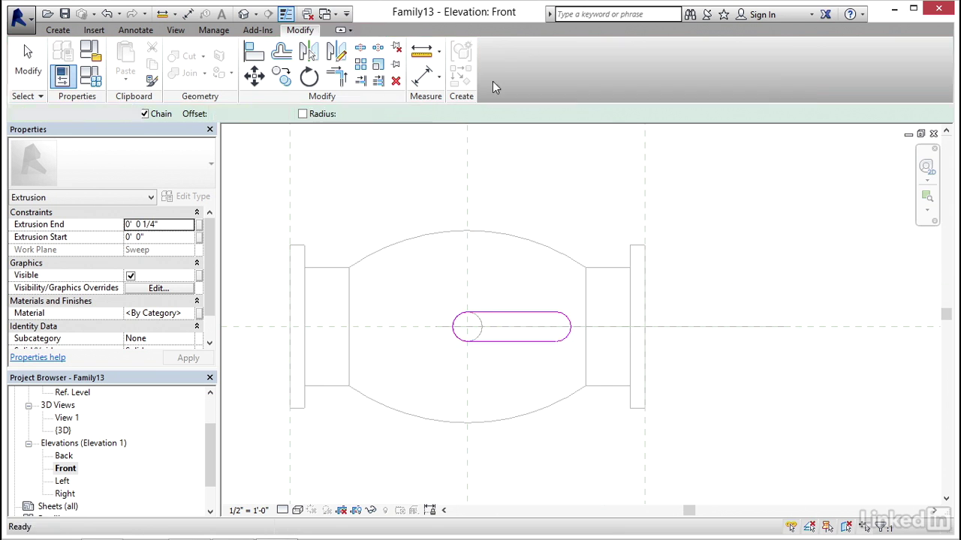
In the default 3D view, place a pipe connector on the outer face of the flange on the valve's left side
{"action": "left_click", "coordinate": [244, 14]}
{"action": "middle_click_drag", "start_coordinate": [369, 195], "coordinate": [397, 225]}
{"action": "middle_click_drag", "start_coordinate": [650, 268], "coordinate": [675, 271], "text": "shift"}
{"action": "middle_click_drag", "start_coordinate": [518, 298], "coordinate": [645, 275], "text": "shift"}
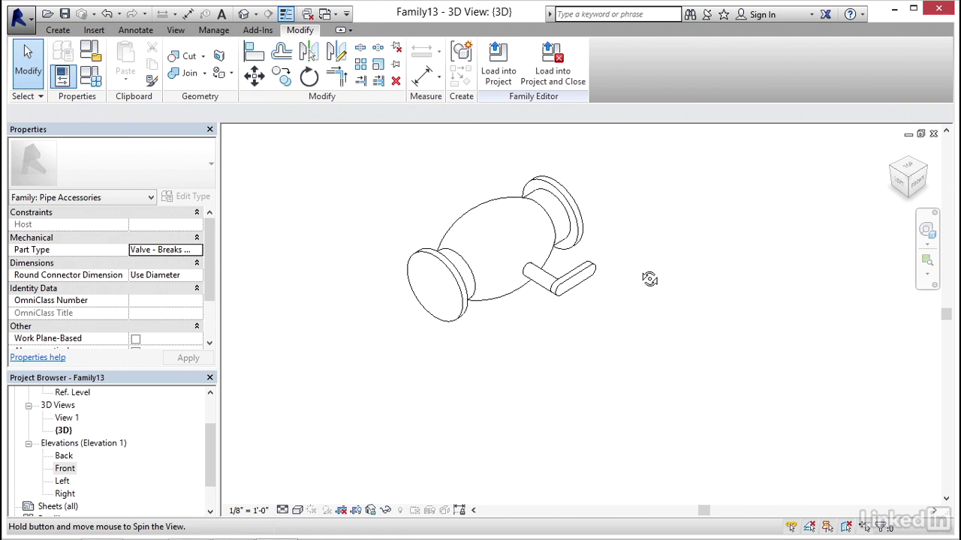
{"action": "left_click", "coordinate": [57, 30]}
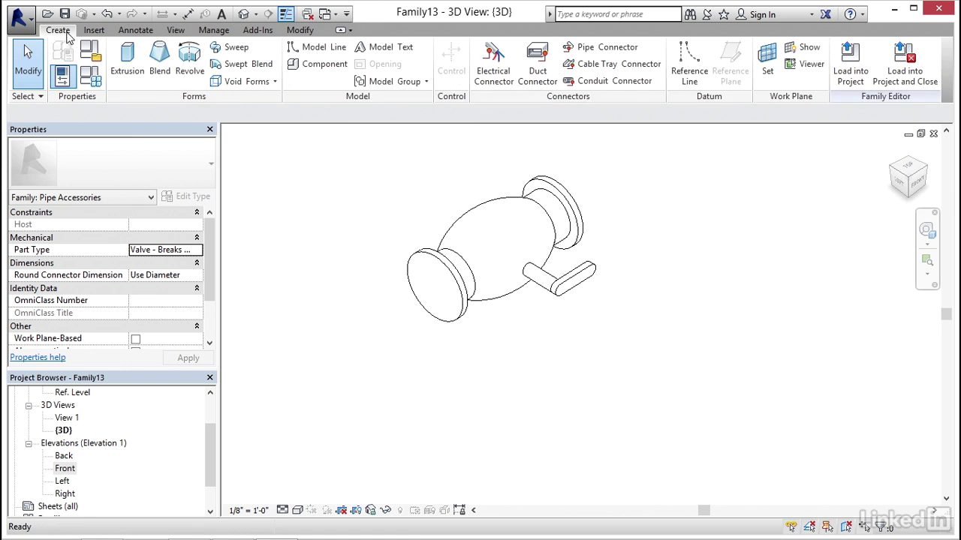
{"action": "left_click", "coordinate": [593, 47]}
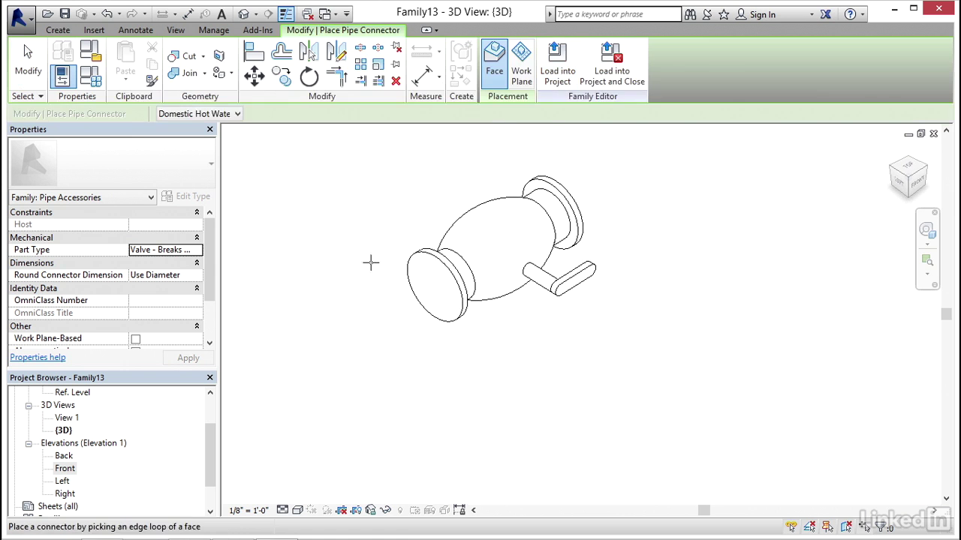
{"action": "key", "text": "Tab"}
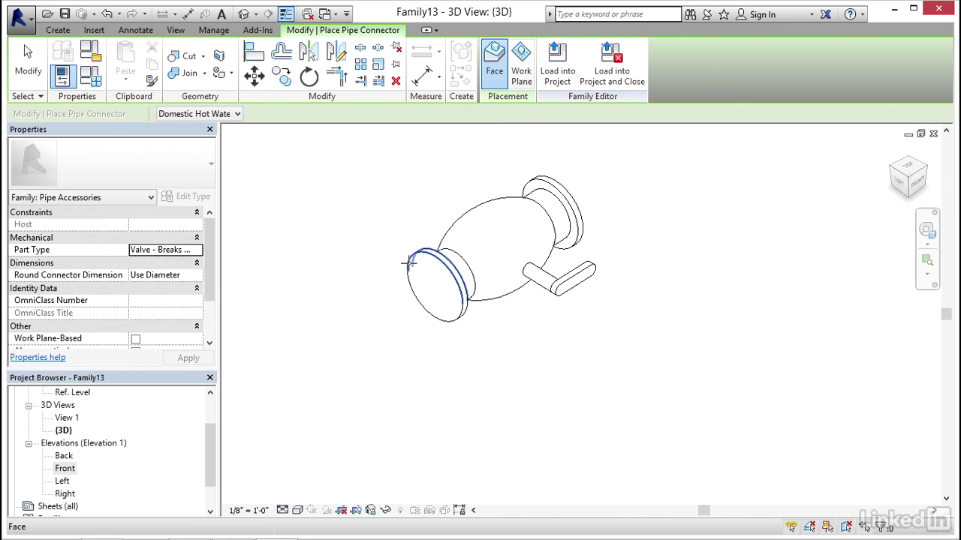
{"action": "left_click", "coordinate": [409, 263]}
{"action": "key", "text": "Escape"}
Set the system classification of the new pipe connector to Global
{"action": "mouse_move", "coordinate": [380, 234]}
{"action": "middle_mouse_down", "text": "shift"}
{"action": "mouse_move", "coordinate": [395, 238]}
{"action": "mouse_move", "coordinate": [375, 247]}
{"action": "middle_mouse_up", "text": "shift"}
{"action": "left_click", "coordinate": [316, 249]}
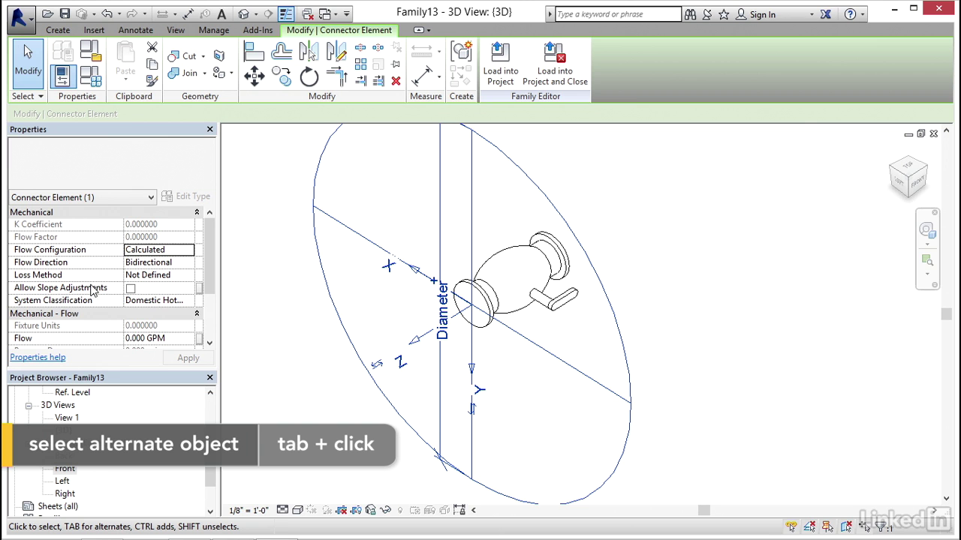
{"action": "left_click", "coordinate": [158, 300]}
{"action": "left_click", "coordinate": [189, 301]}
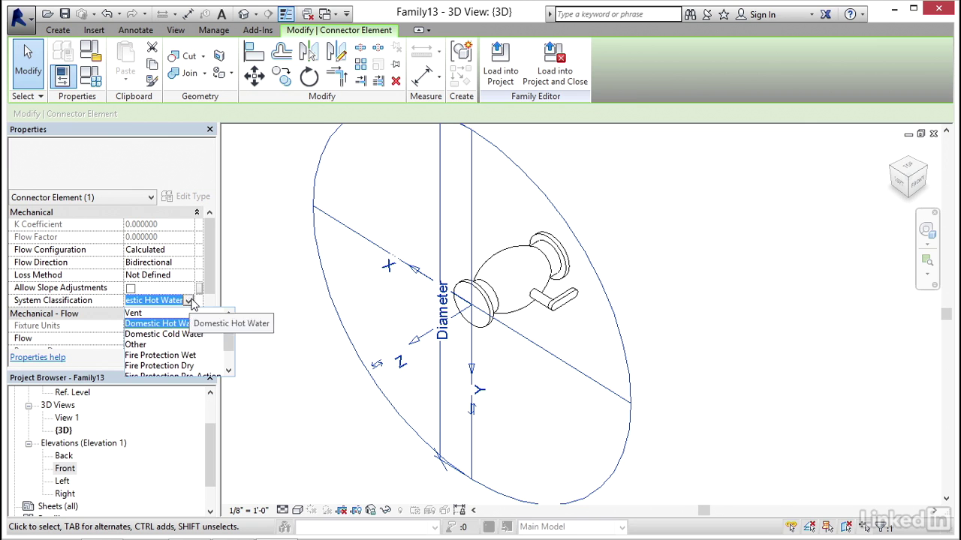
{"action": "scroll", "coordinate": [233, 347], "scroll_direction": "down", "scroll_amount": 2}
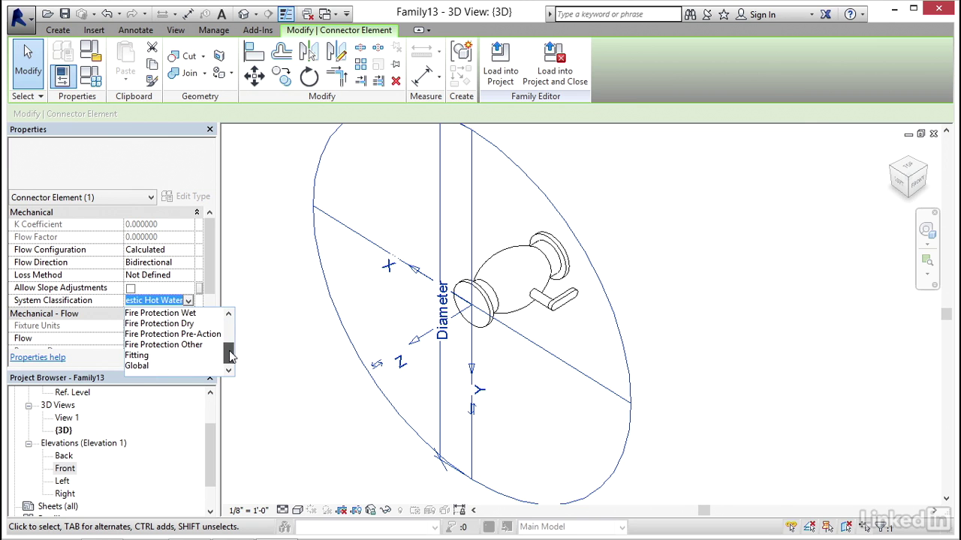
{"action": "left_click", "coordinate": [138, 366]}
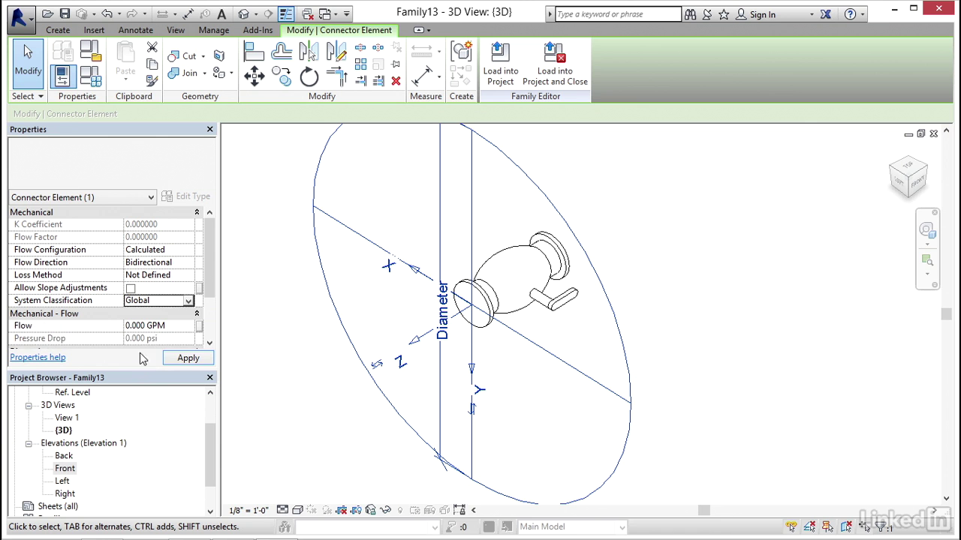
Associate the first connector's diameter with the Pipe Size family parameter
{"action": "scroll", "coordinate": [212, 301], "scroll_direction": "down", "scroll_amount": 2}
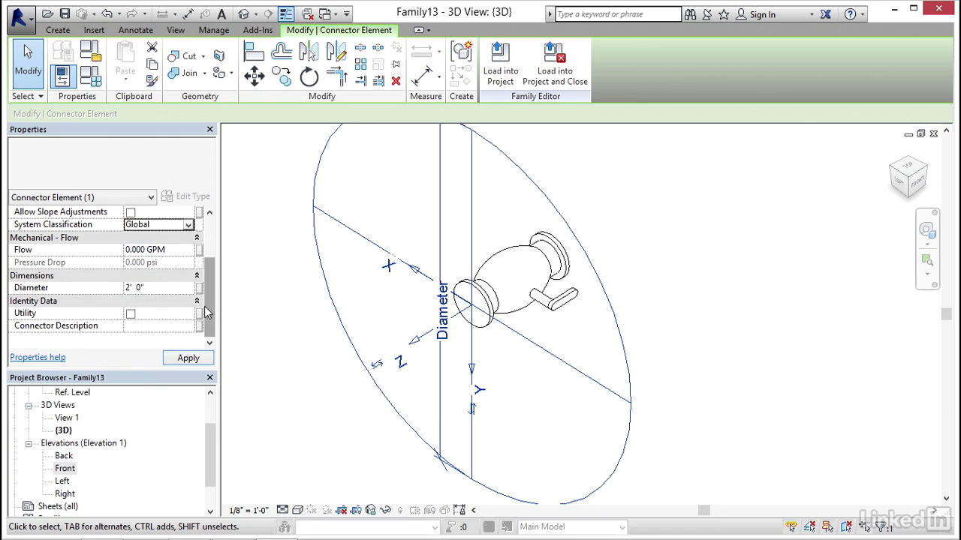
{"action": "left_click", "coordinate": [199, 291]}
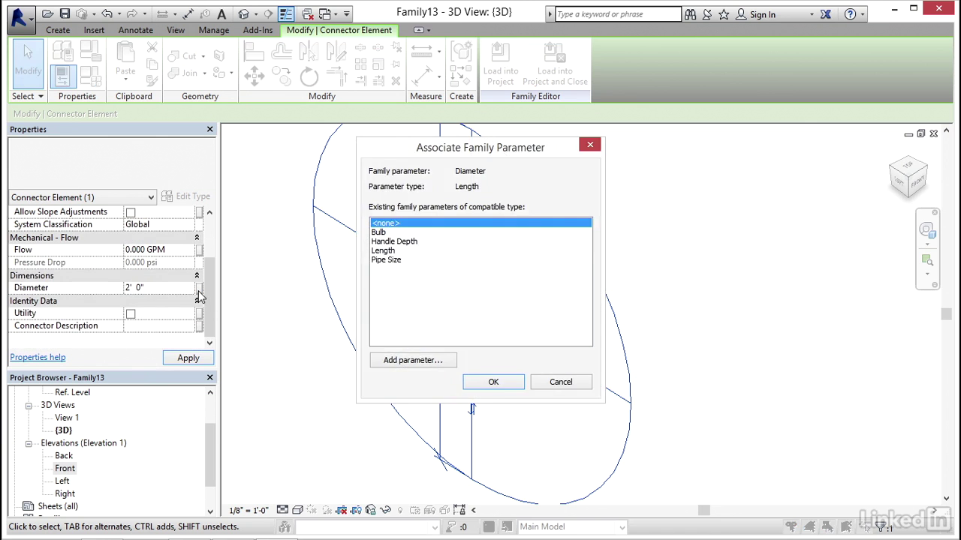
{"action": "left_click", "coordinate": [393, 261]}
{"action": "left_click", "coordinate": [493, 382]}
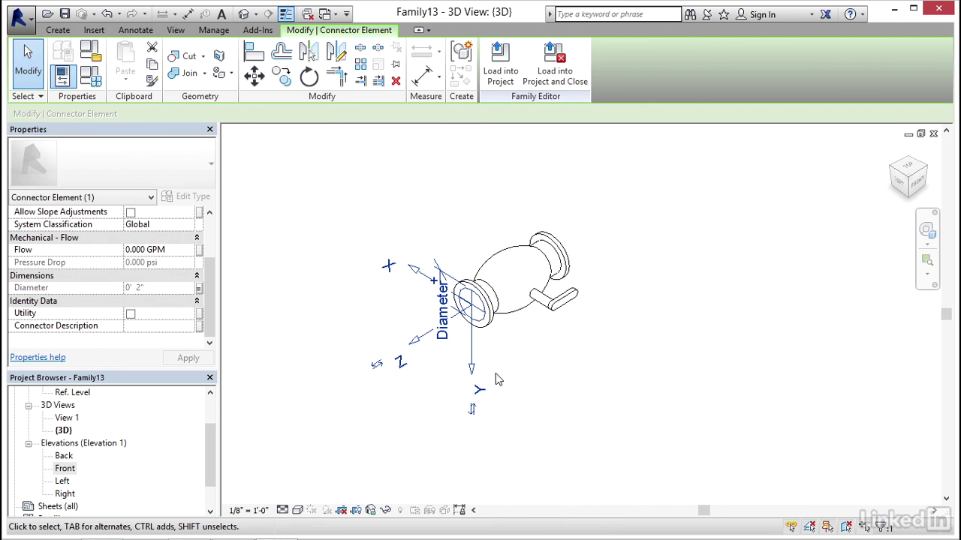
Place a second pipe connector on the outer face of the opposite flange
{"action": "middle_click_drag", "start_coordinate": [508, 357], "coordinate": [491, 345], "text": "shift"}
{"action": "scroll", "coordinate": [492, 345], "scroll_direction": "up", "scroll_amount": 2}
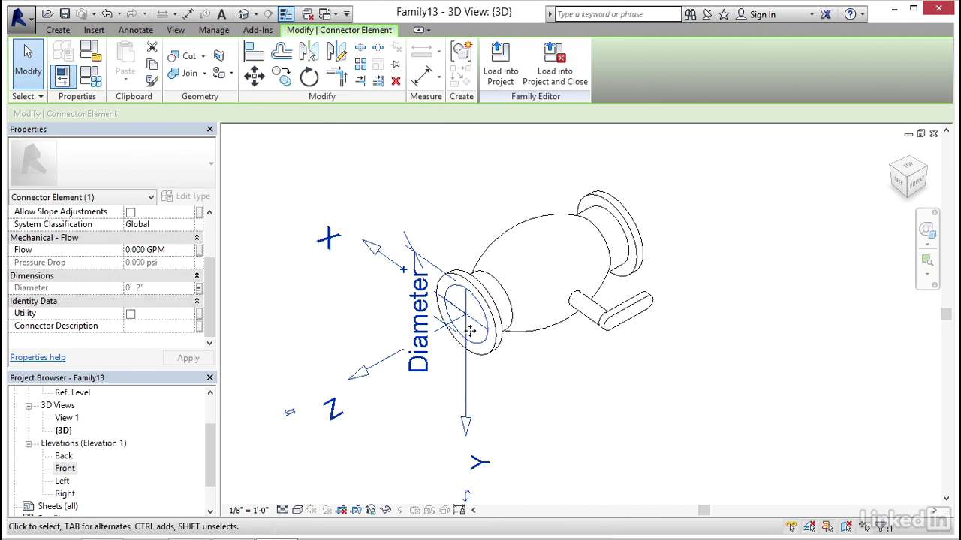
{"action": "scroll", "coordinate": [488, 340], "scroll_direction": "down", "scroll_amount": 2}
{"action": "scroll", "coordinate": [489, 339], "scroll_direction": "down", "scroll_amount": 1}
{"action": "middle_click_drag", "start_coordinate": [352, 323], "coordinate": [579, 380], "text": "shift"}
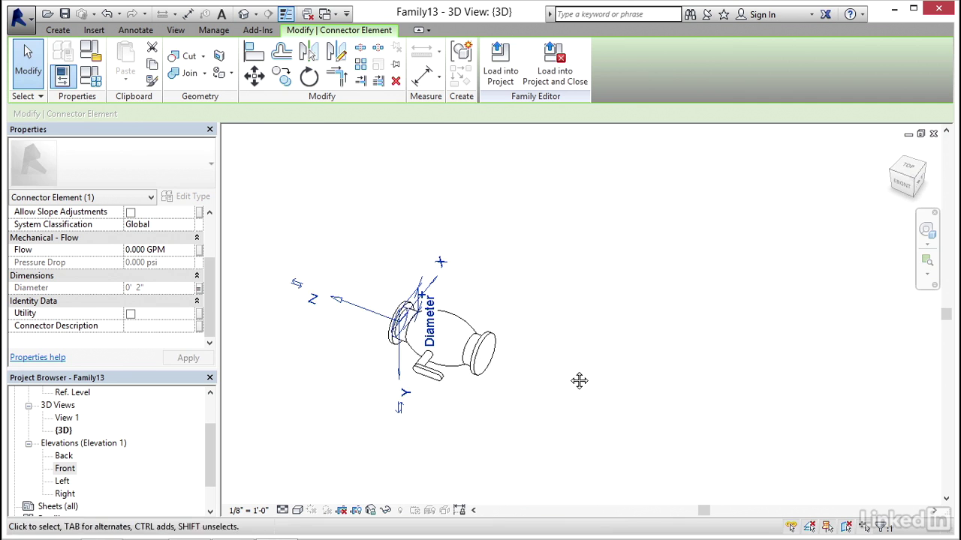
{"action": "left_click", "coordinate": [516, 395]}
{"action": "scroll", "coordinate": [480, 372], "scroll_direction": "up", "scroll_amount": 2}
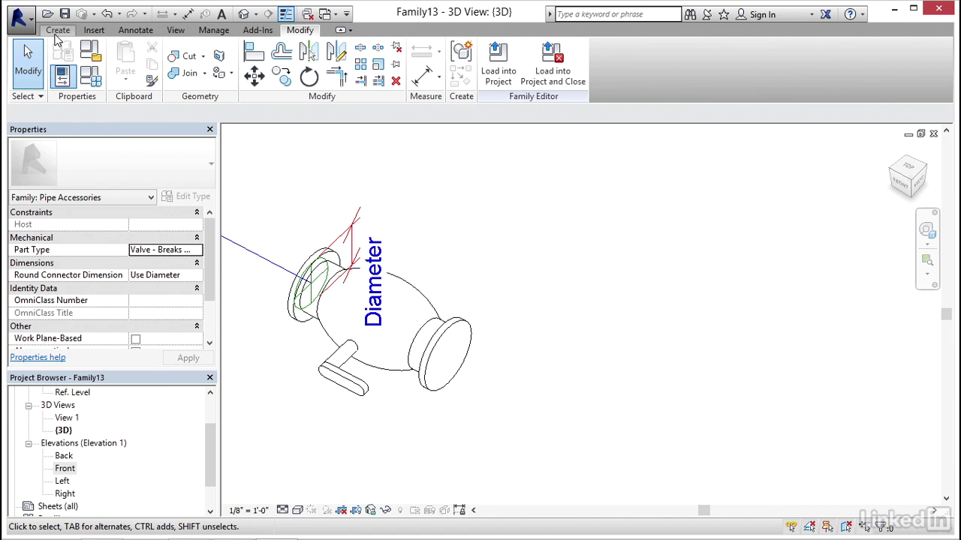
{"action": "left_click", "coordinate": [57, 30]}
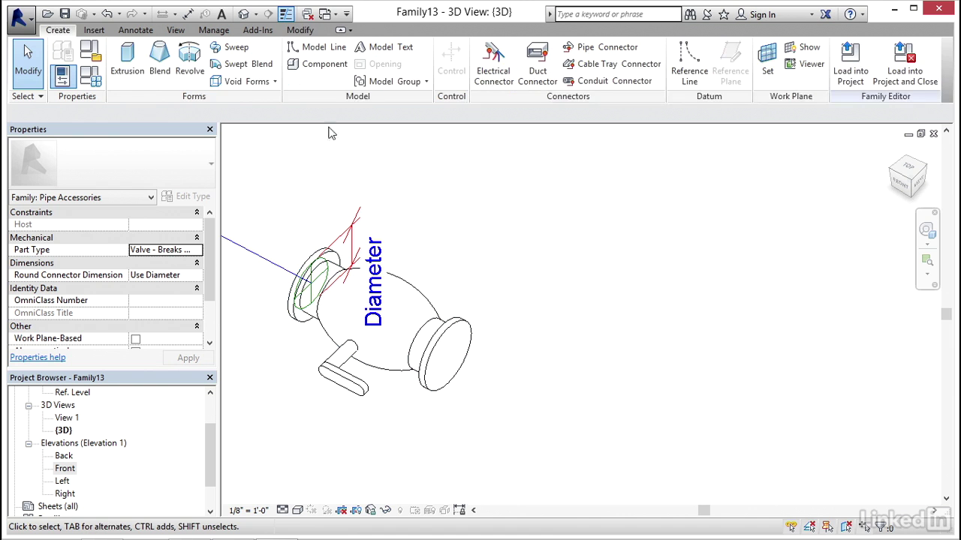
{"action": "left_click", "coordinate": [593, 47]}
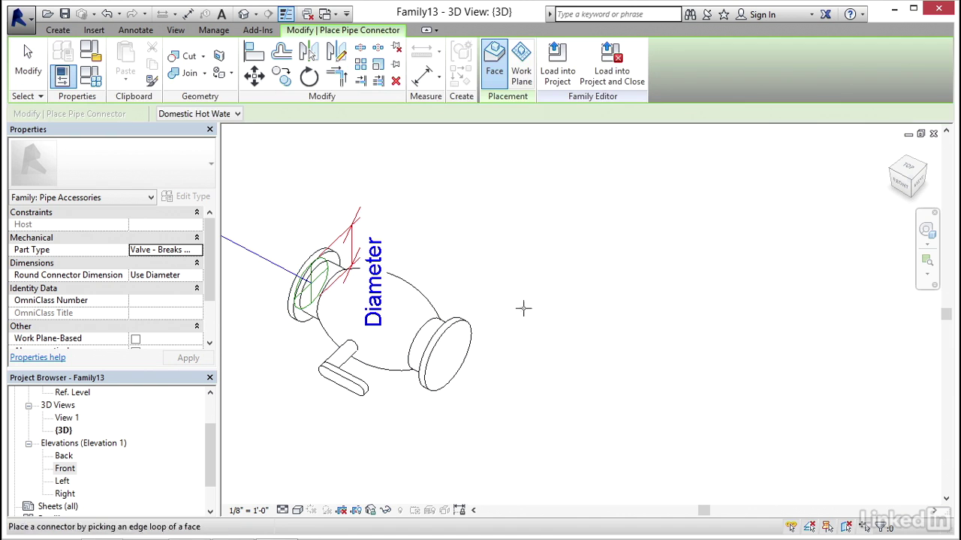
{"action": "left_click", "coordinate": [460, 323]}
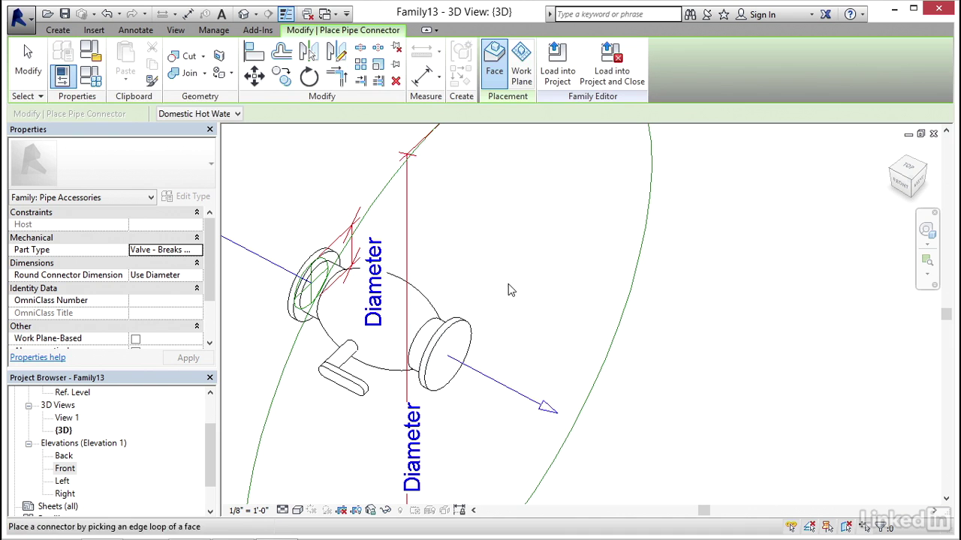
Select the second pipe connector and set its system classification to Global
{"action": "left_click", "coordinate": [428, 145]}
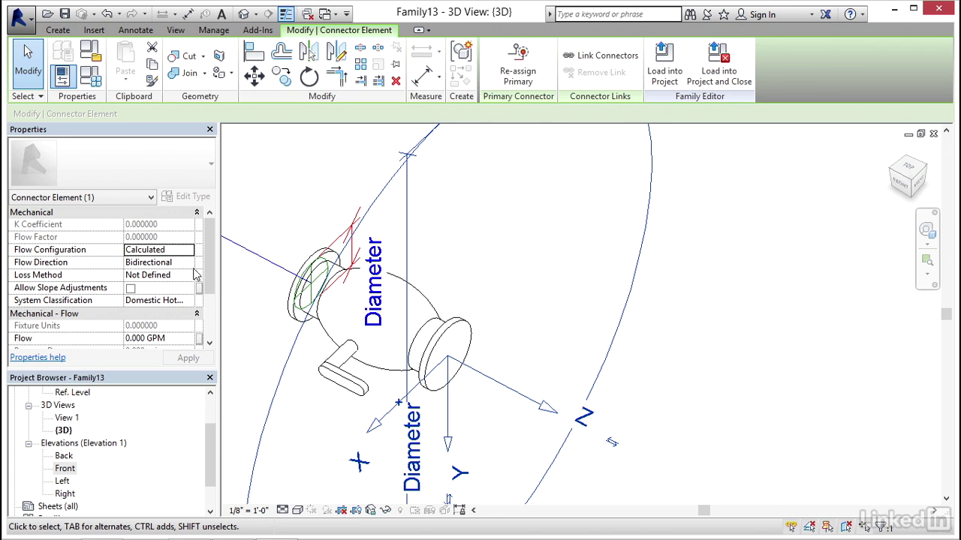
{"action": "scroll", "coordinate": [205, 253], "scroll_direction": "down", "scroll_amount": 1}
{"action": "left_click", "coordinate": [179, 290]}
{"action": "left_click", "coordinate": [189, 289]}
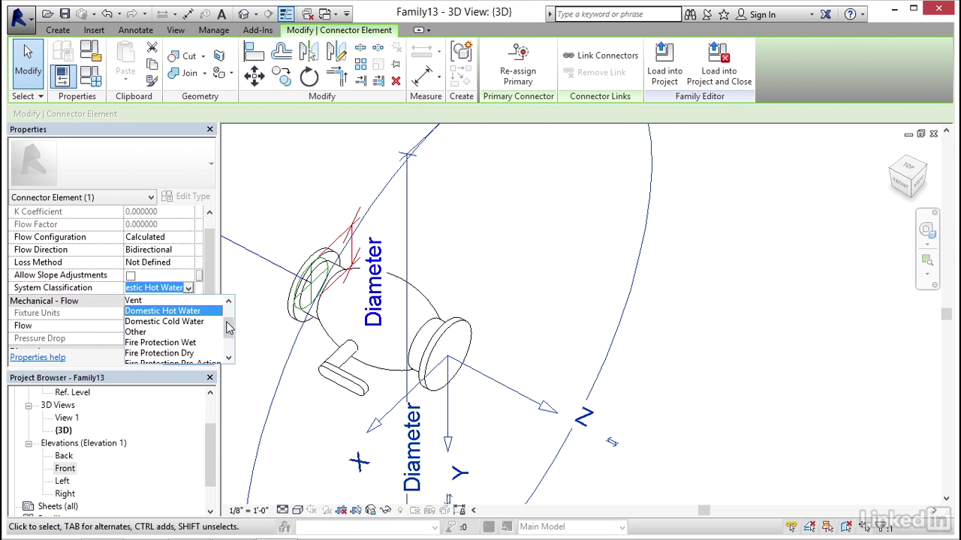
{"action": "left_click_drag", "start_coordinate": [233, 334], "coordinate": [236, 353]}
{"action": "left_click", "coordinate": [151, 355]}
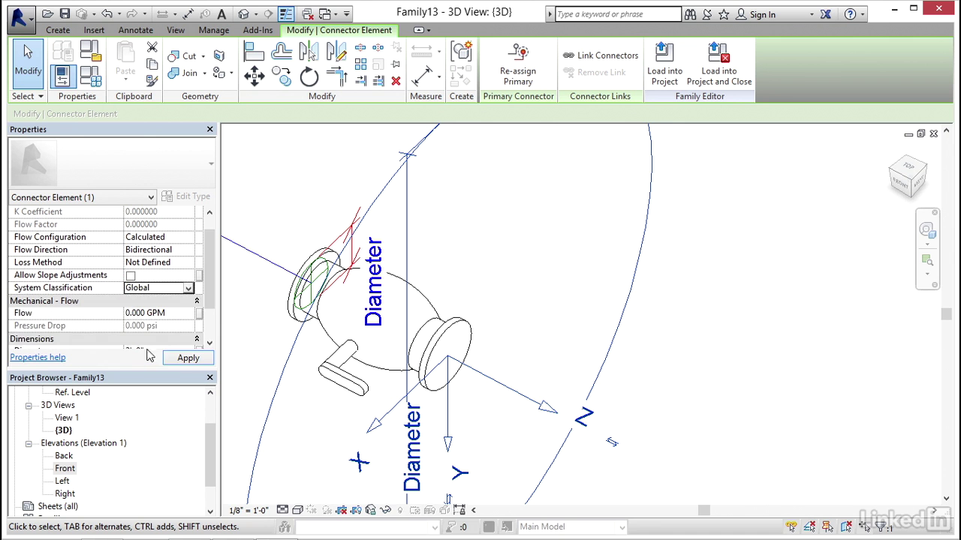
Associate the second pipe connector's diameter with the Pipe Size family parameter
{"action": "scroll", "coordinate": [213, 291], "scroll_direction": "down", "scroll_amount": 5}
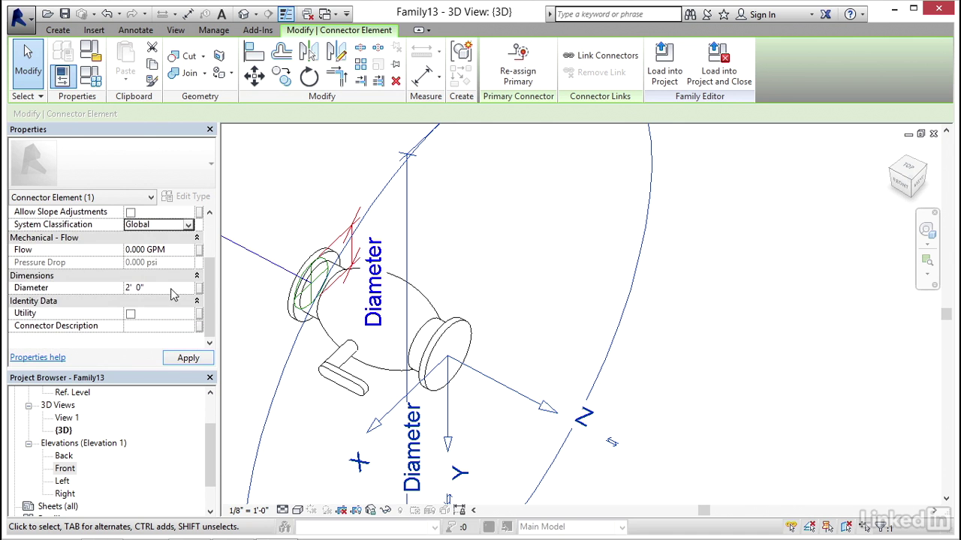
{"action": "left_click", "coordinate": [199, 289]}
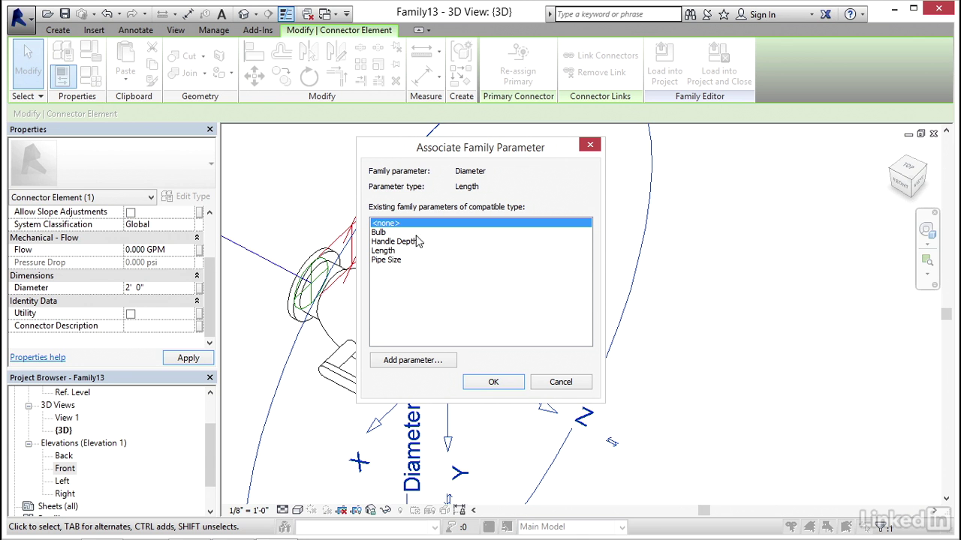
{"action": "left_click", "coordinate": [389, 260]}
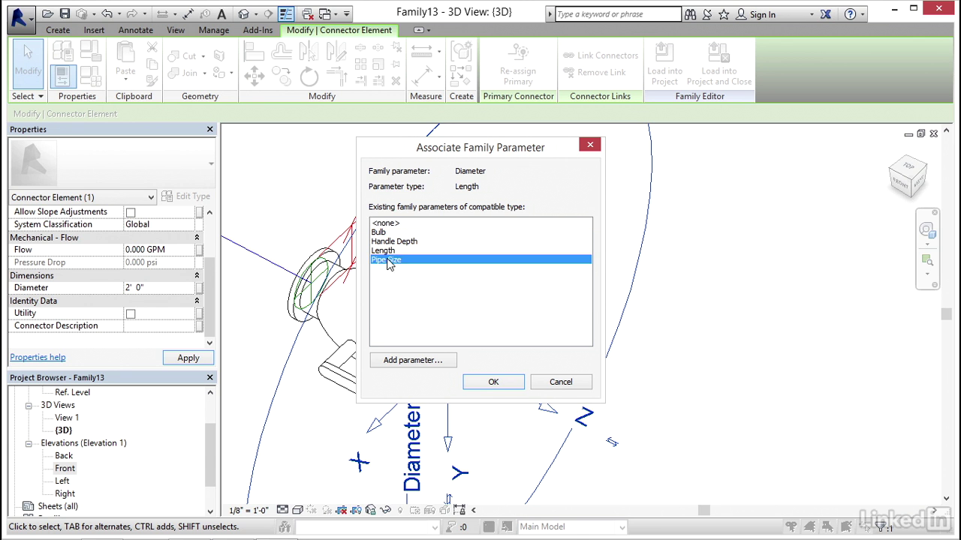
{"action": "left_click", "coordinate": [493, 382]}
{"action": "middle_click_drag", "start_coordinate": [550, 316], "coordinate": [679, 298]}
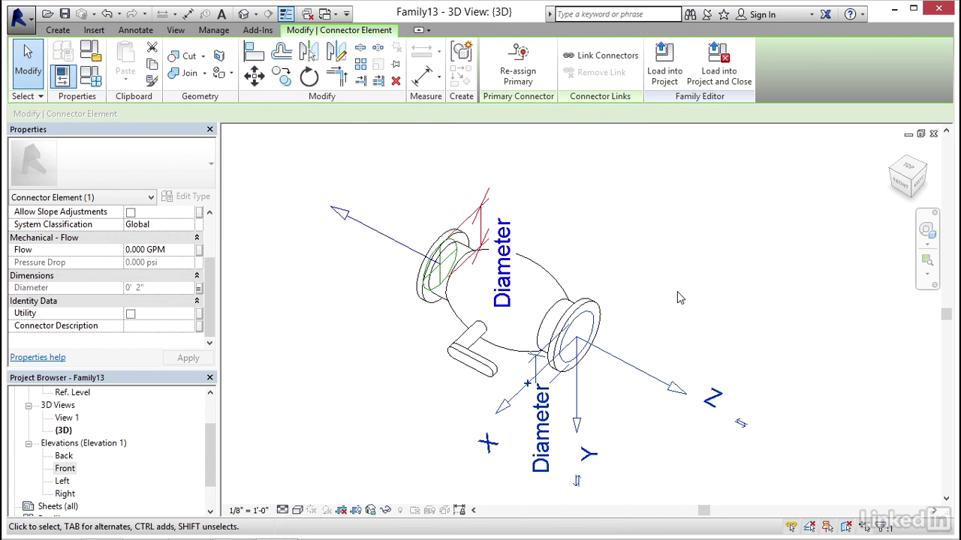
{"action": "left_click", "coordinate": [679, 298]}
Restrict the visibility of the valve body, stem and handle to the Fine detail level by turning off Coarse and Medium
{"action": "middle_click_drag", "start_coordinate": [631, 268], "coordinate": [618, 317], "text": "shift"}
{"action": "scroll", "coordinate": [617, 317], "scroll_direction": "up", "scroll_amount": 2}
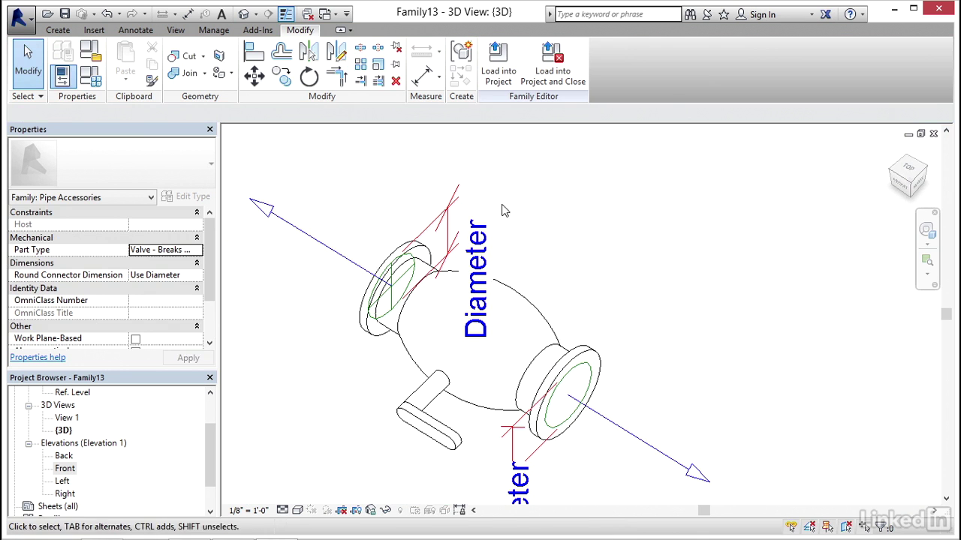
{"action": "left_click", "coordinate": [384, 274]}
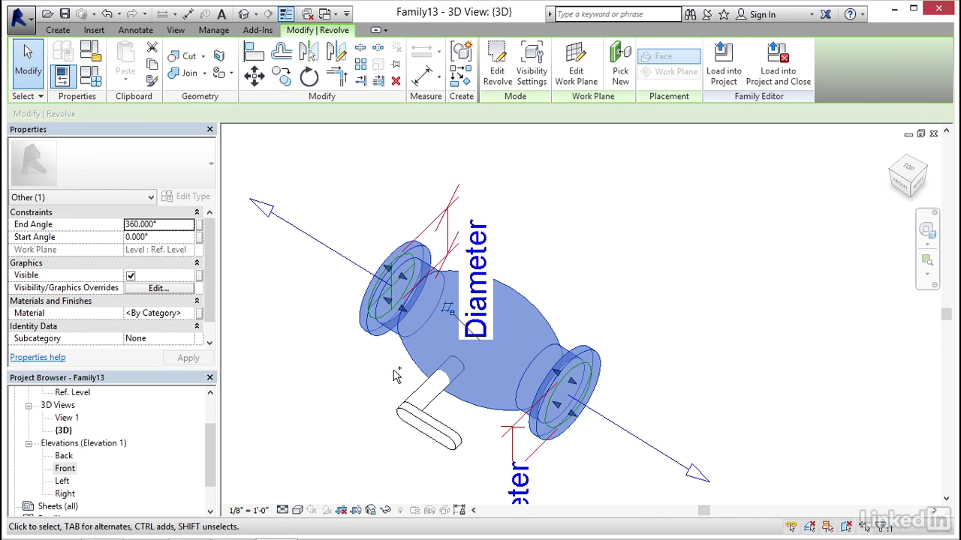
{"action": "left_click", "coordinate": [415, 394], "text": "ctrl"}
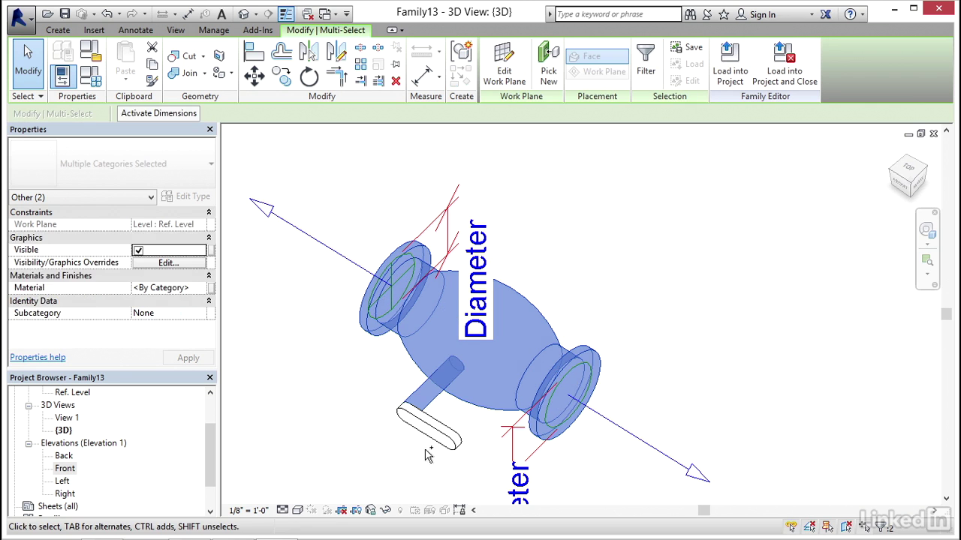
{"action": "left_click", "coordinate": [426, 448], "text": "ctrl"}
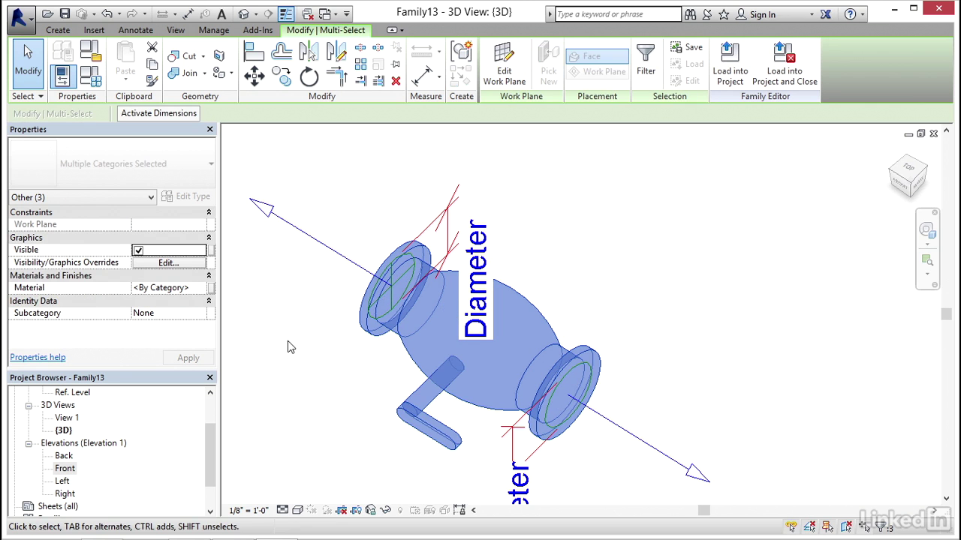
{"action": "left_click", "coordinate": [166, 263]}
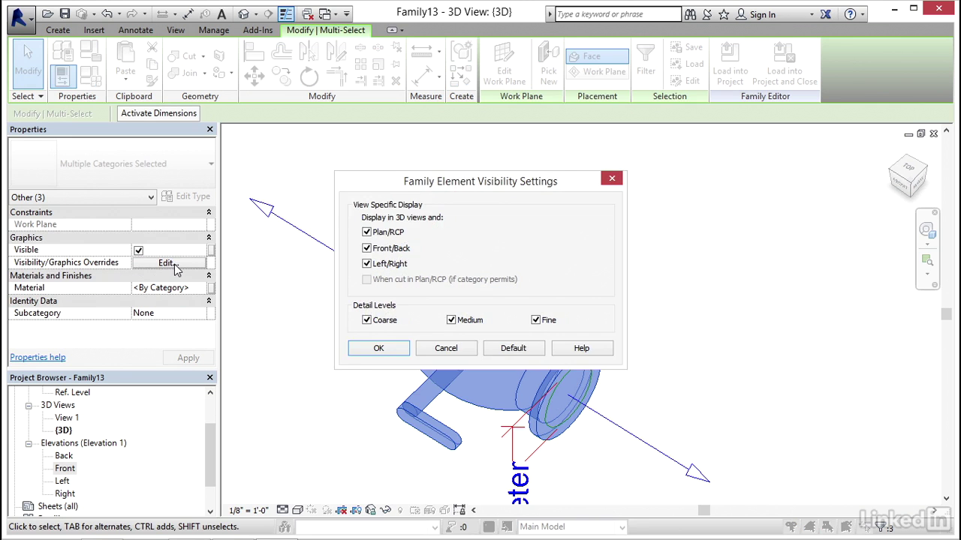
{"action": "left_click_drag", "start_coordinate": [454, 195], "coordinate": [507, 79]}
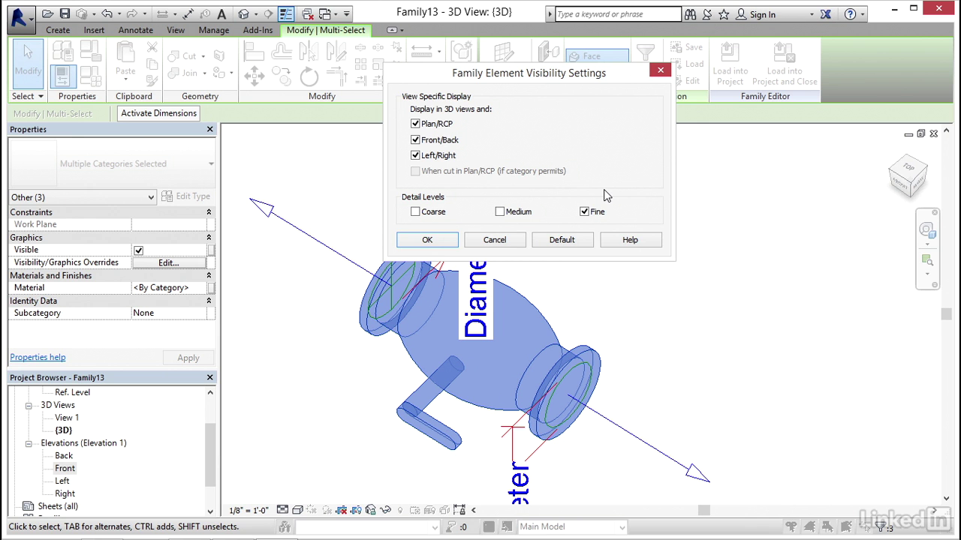
{"action": "left_click", "coordinate": [425, 240]}
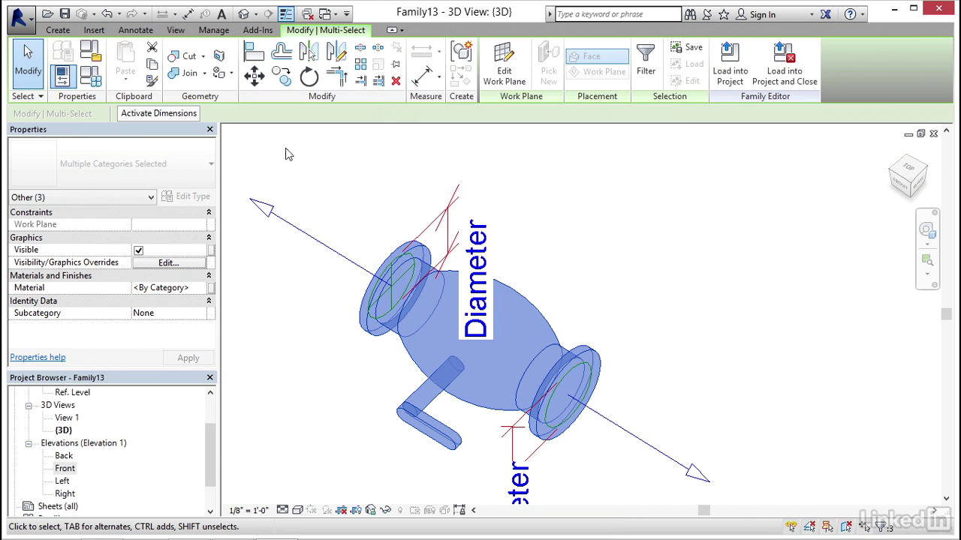
Save the family as Ball Valve in the Chapter-5 exercise folder, going through the file save options for maximum backups
{"action": "left_click", "coordinate": [65, 13]}
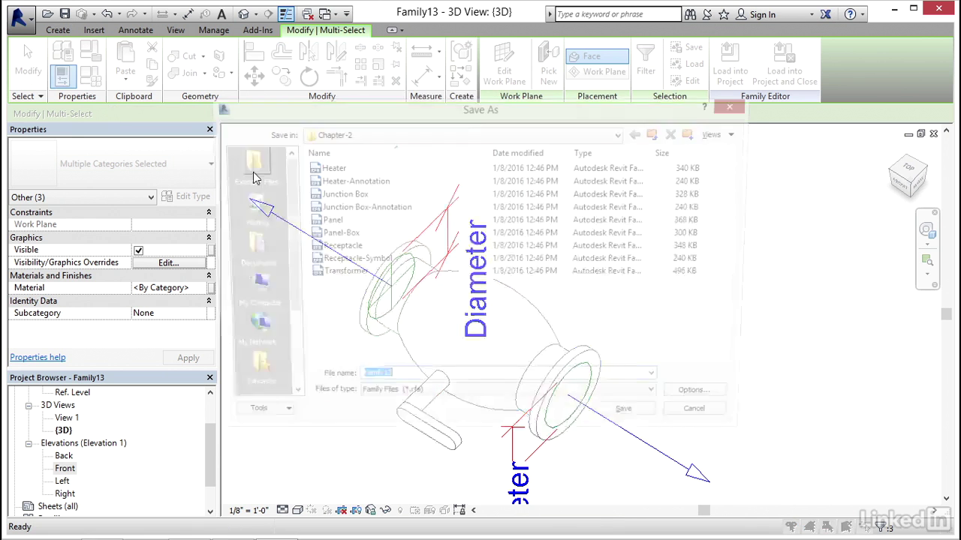
{"action": "left_click", "coordinate": [246, 167]}
{"action": "left_click", "coordinate": [346, 186]}
{"action": "double_click", "coordinate": [346, 187]}
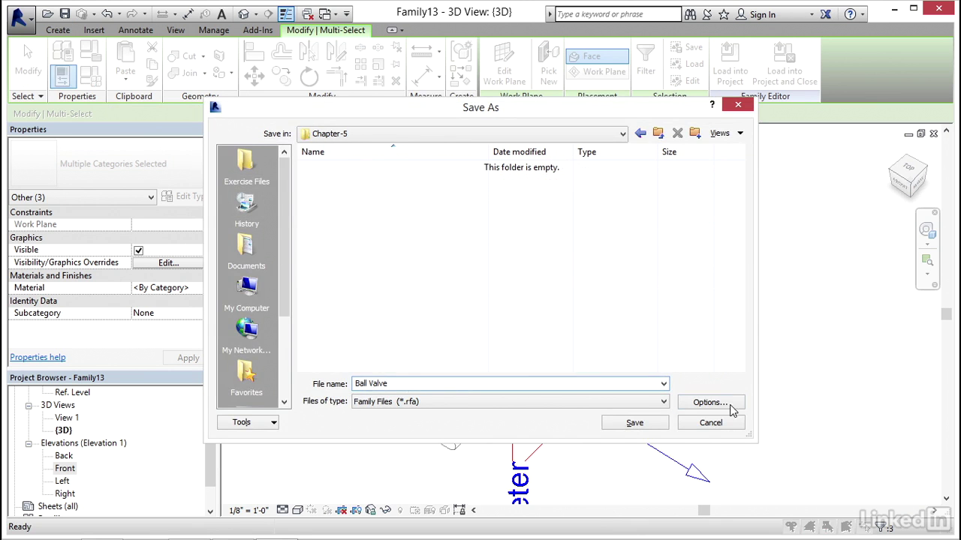
{"action": "left_click", "coordinate": [728, 406]}
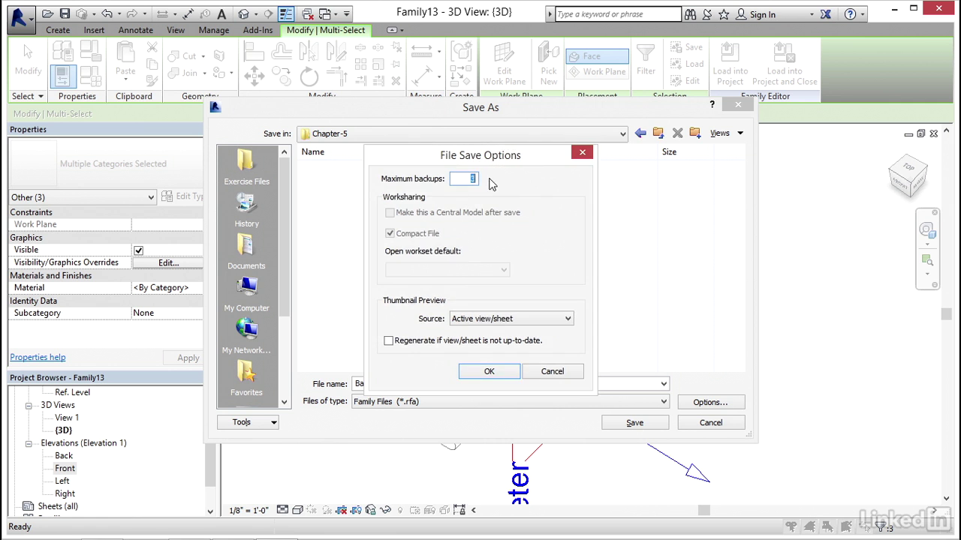
{"action": "left_click", "coordinate": [489, 371]}
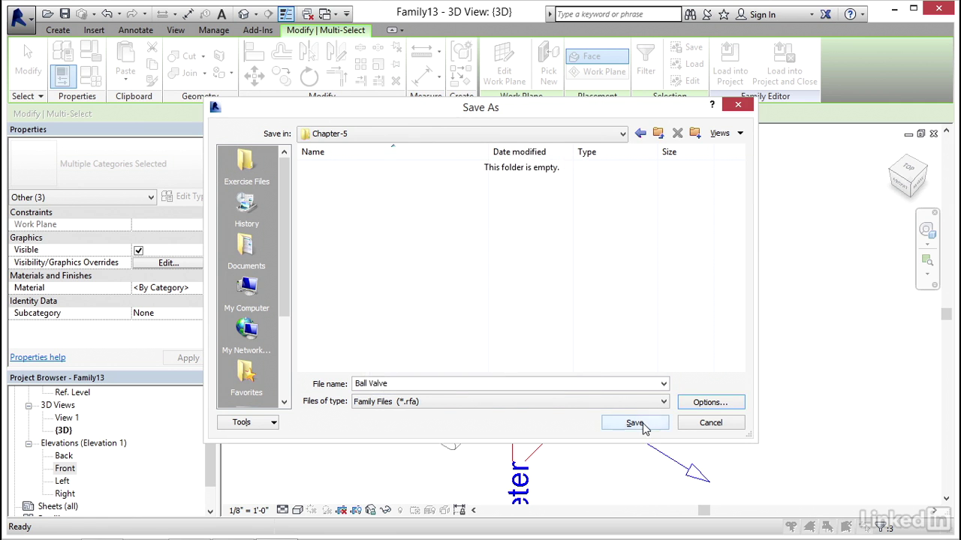
{"action": "left_click", "coordinate": [641, 425]}
{"action": "left_click", "coordinate": [384, 172]}
{"action": "middle_click_drag", "start_coordinate": [395, 225], "coordinate": [395, 197]}
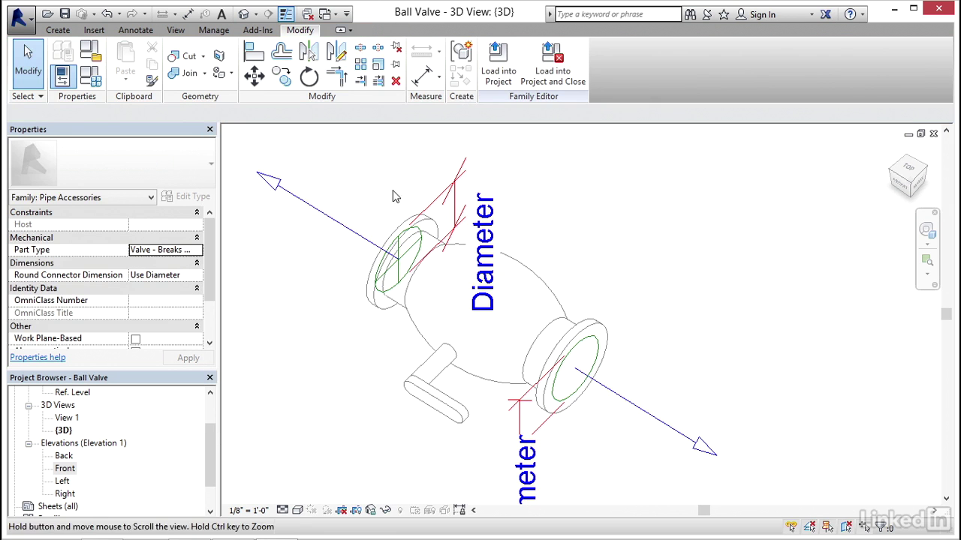
Create a new project from the Mechanical Template
{"action": "left_click", "coordinate": [19, 15]}
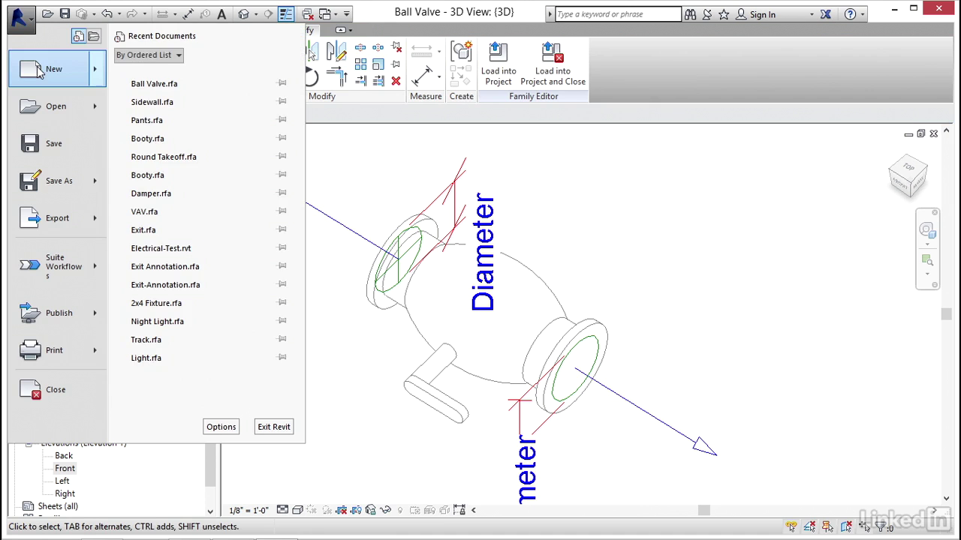
{"action": "mouse_move", "coordinate": [39, 71]}
{"action": "left_click", "coordinate": [155, 81]}
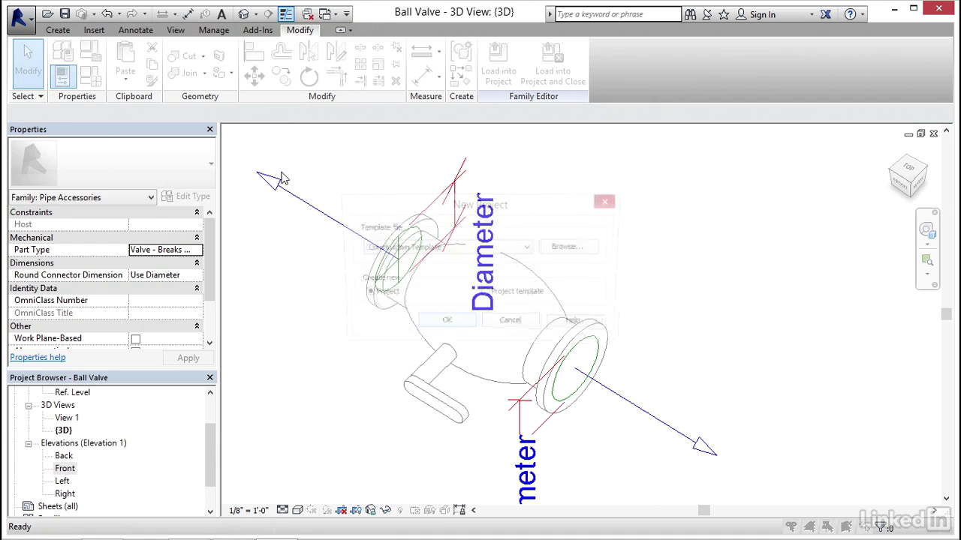
{"action": "left_click", "coordinate": [425, 247]}
{"action": "left_click", "coordinate": [420, 298]}
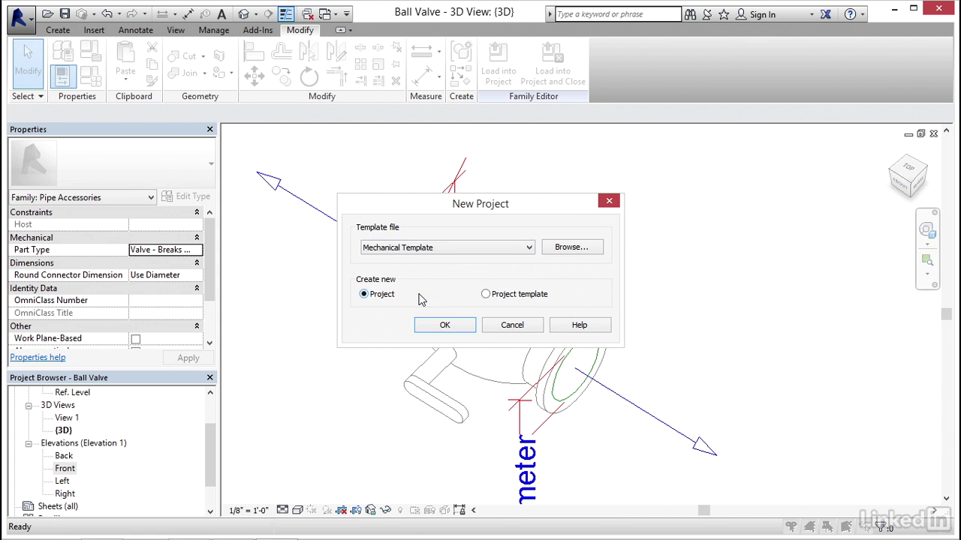
{"action": "left_click", "coordinate": [453, 328]}
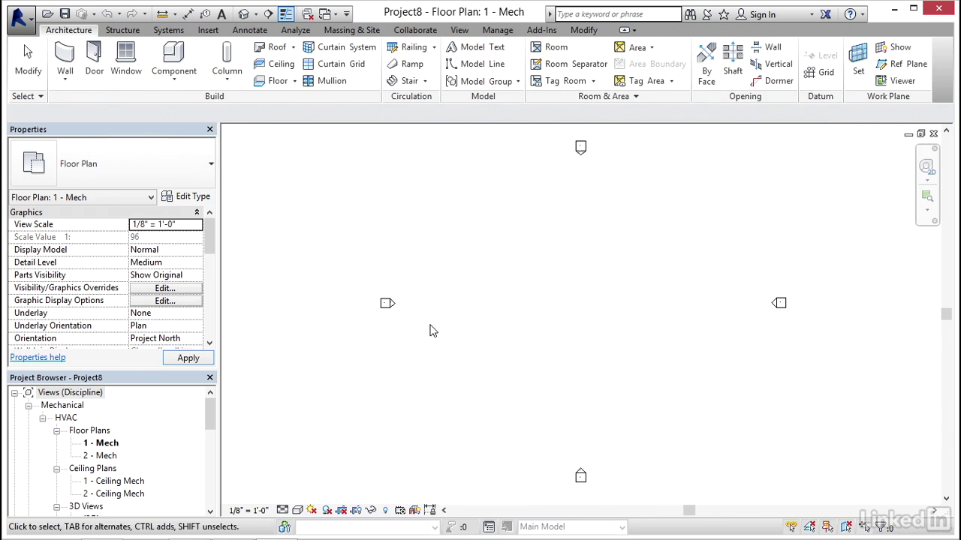
Set the detail level of the 1 - Mech floor plan to Fine
{"action": "left_click", "coordinate": [283, 511]}
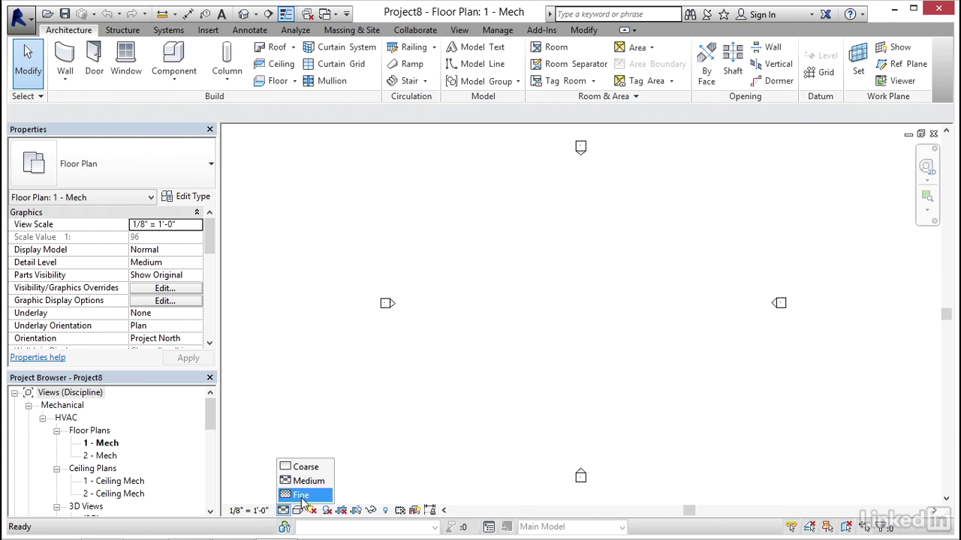
{"action": "left_click", "coordinate": [298, 495]}
{"action": "middle_click_drag", "start_coordinate": [574, 302], "coordinate": [517, 302]}
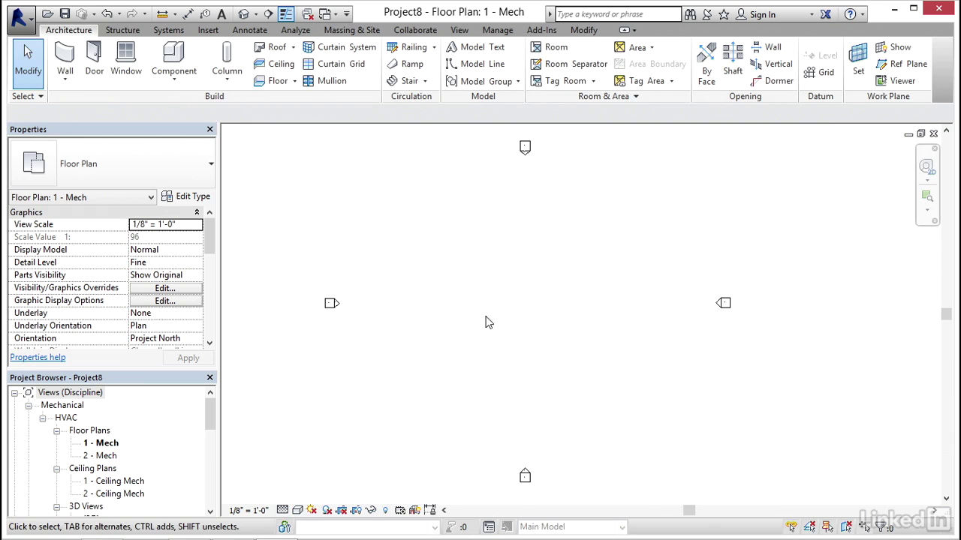
Draw a horizontal 6" Standard pipe about 58' 6" long at a 9' 0" offset between the plan's elevation markers
{"action": "left_click", "coordinate": [172, 32]}
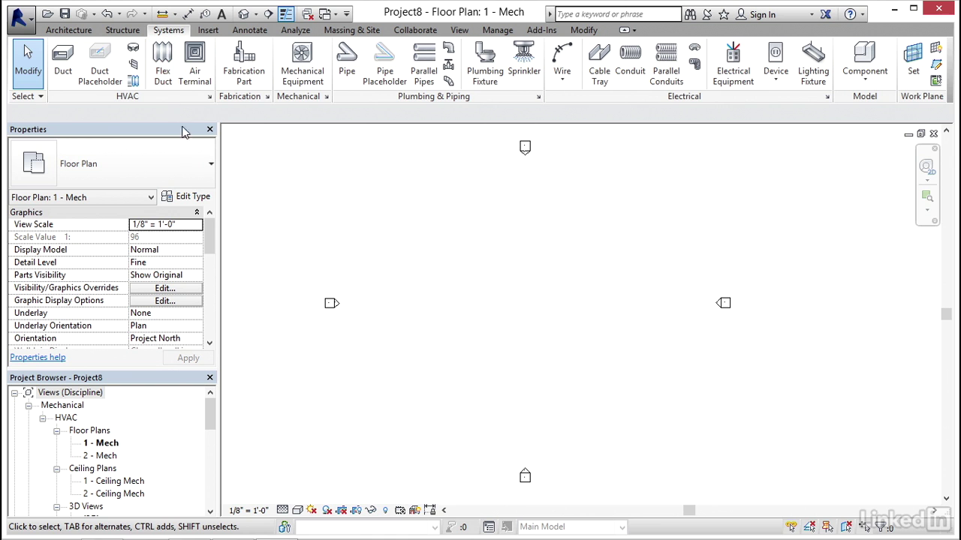
{"action": "left_click", "coordinate": [347, 60]}
{"action": "scroll", "coordinate": [332, 212], "scroll_direction": "up", "scroll_amount": 2}
{"action": "left_click", "coordinate": [344, 279]}
{"action": "left_click", "coordinate": [555, 279]}
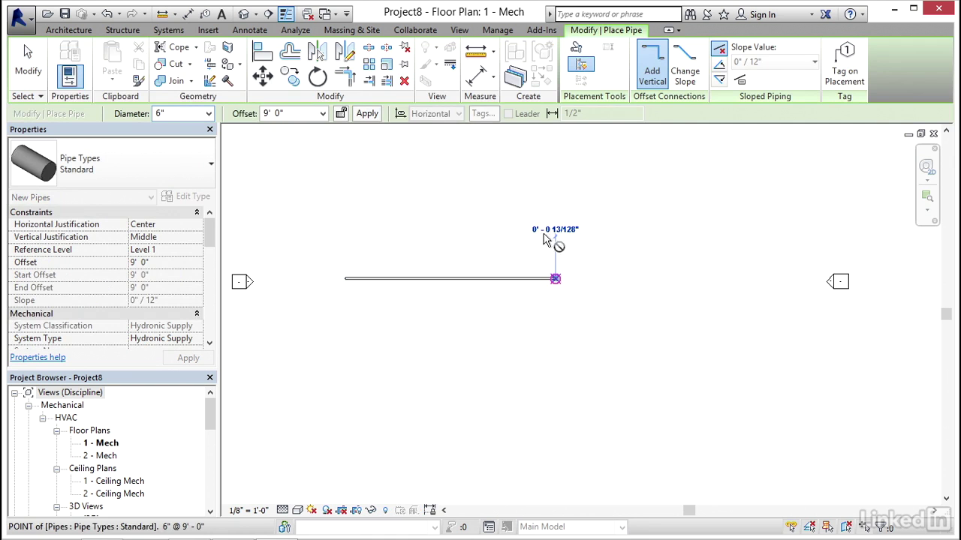
{"action": "key", "text": "Escape"}
{"action": "key", "text": "Escape"}
Set the diameter of the drawn pipe to 2"
{"action": "scroll", "coordinate": [379, 268], "scroll_direction": "up", "scroll_amount": 2}
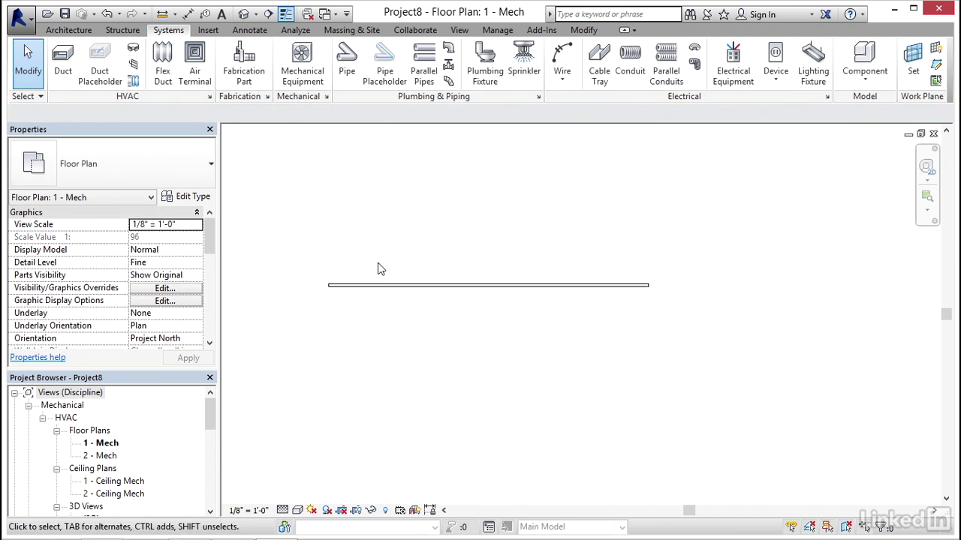
{"action": "left_click", "coordinate": [378, 286]}
{"action": "left_click", "coordinate": [265, 114]}
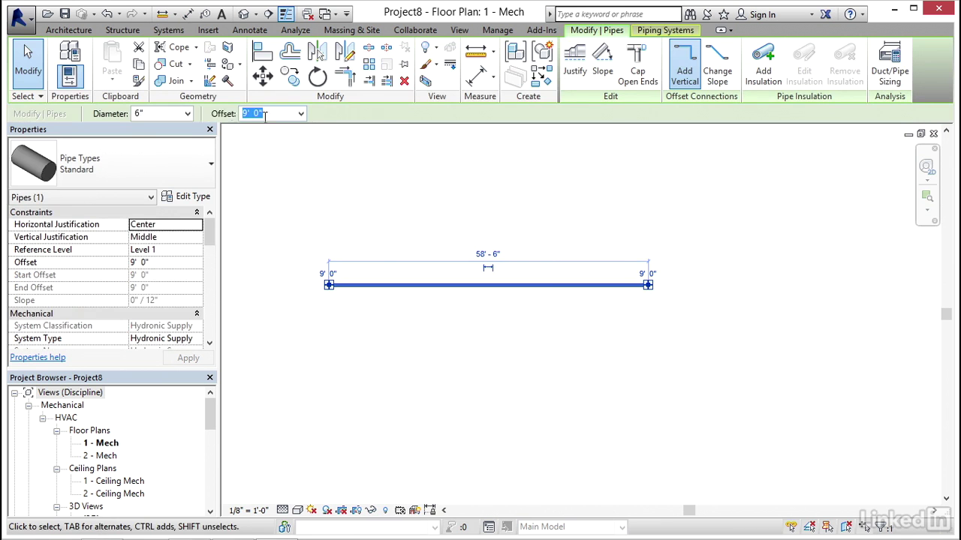
{"action": "left_click", "coordinate": [187, 114]}
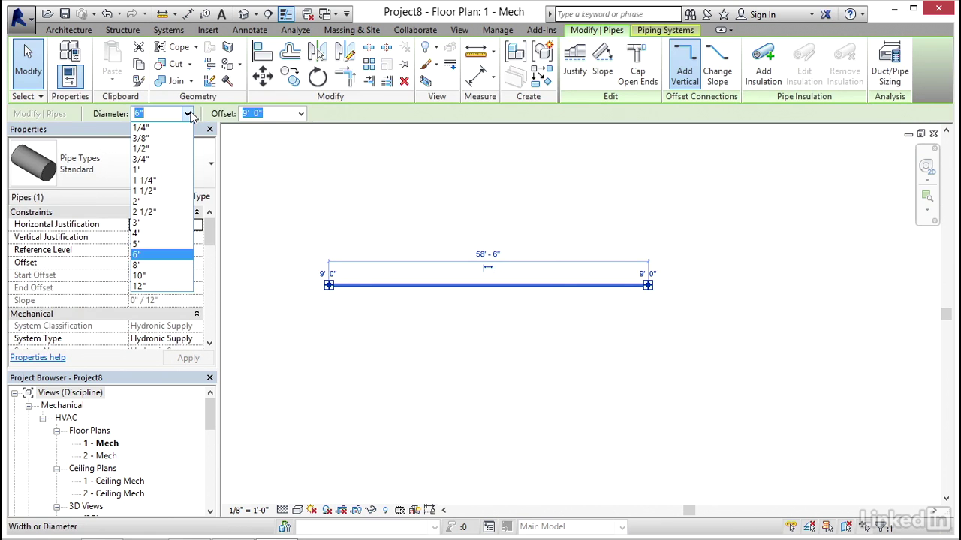
{"action": "left_click", "coordinate": [146, 207]}
{"action": "left_click", "coordinate": [424, 213]}
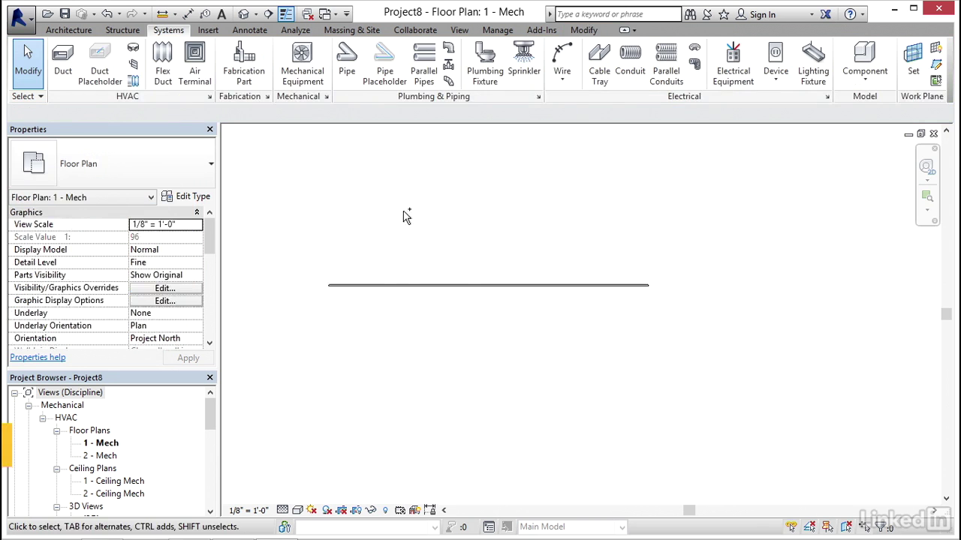
Return to the Ball Valve family's 3D view and add a family type named 2"
{"action": "key", "text": "ctrl+Tab"}
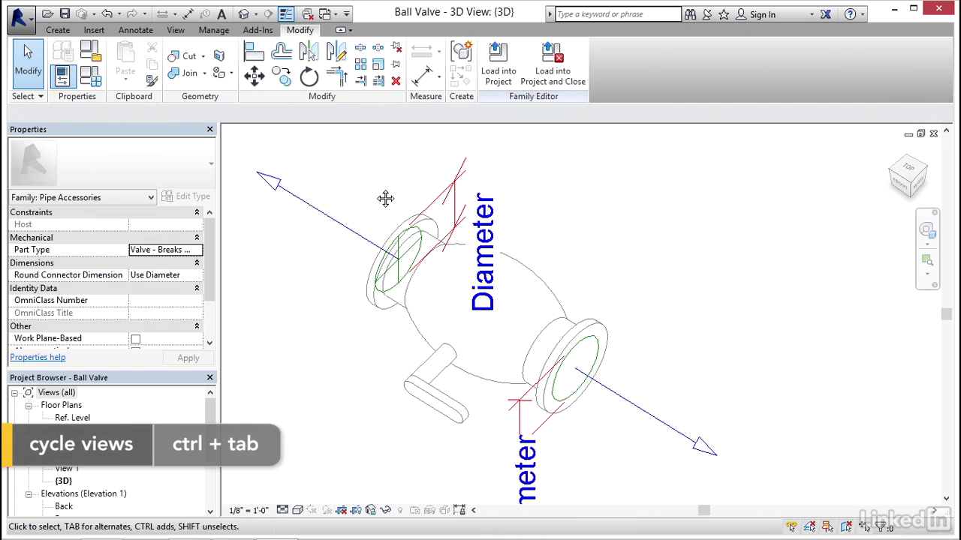
{"action": "left_click", "coordinate": [95, 86]}
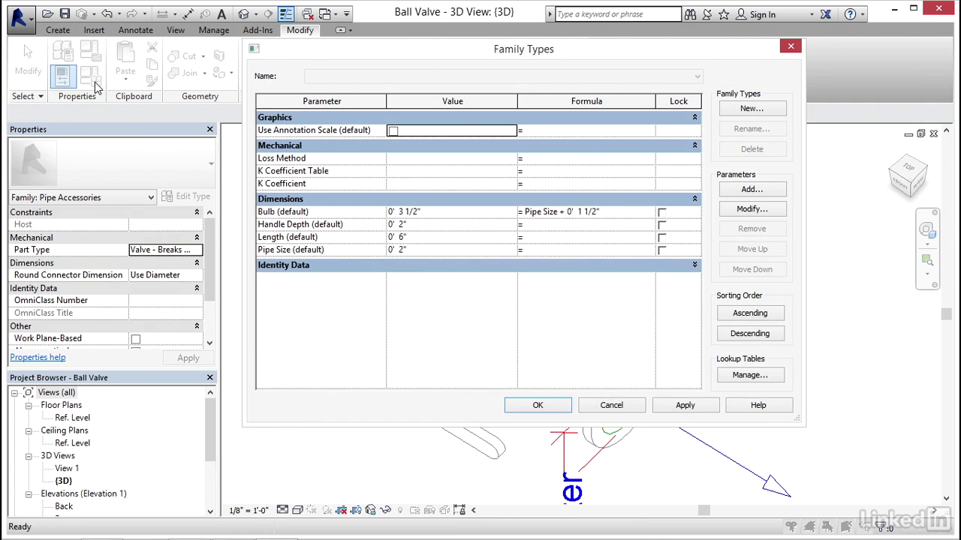
{"action": "left_click", "coordinate": [751, 110]}
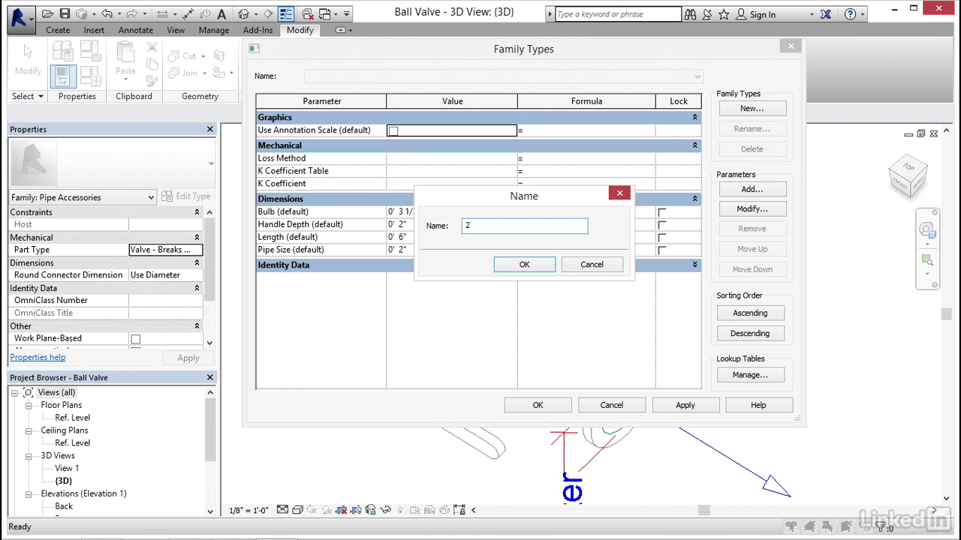
{"action": "left_click", "coordinate": [518, 263]}
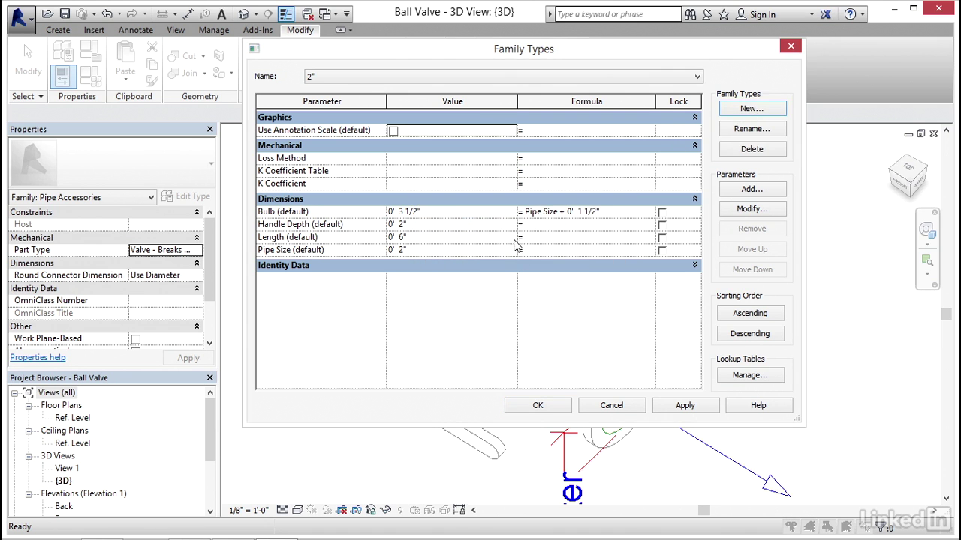
Add a family type named 1" and set its Pipe Size to 1"
{"action": "left_click", "coordinate": [740, 110]}
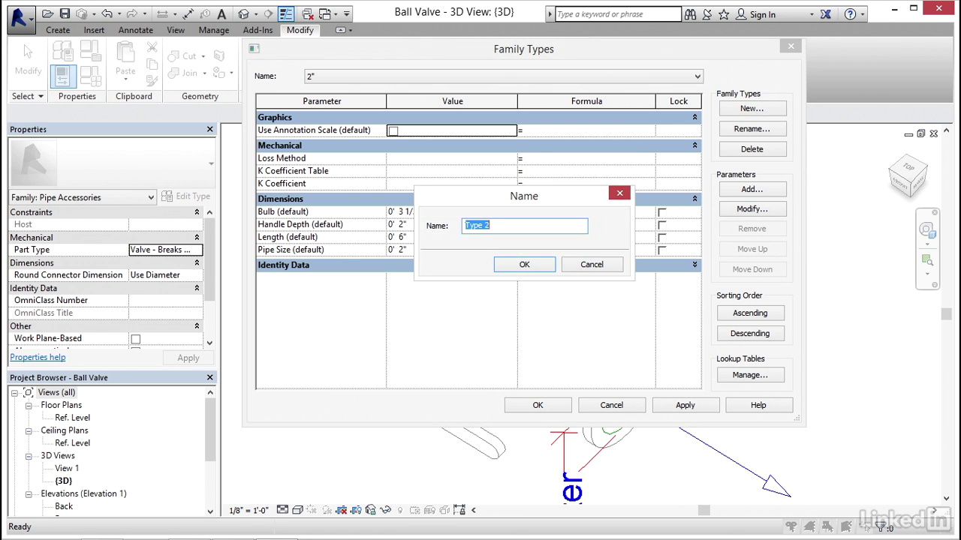
{"action": "left_click", "coordinate": [497, 264]}
{"action": "left_click", "coordinate": [436, 251]}
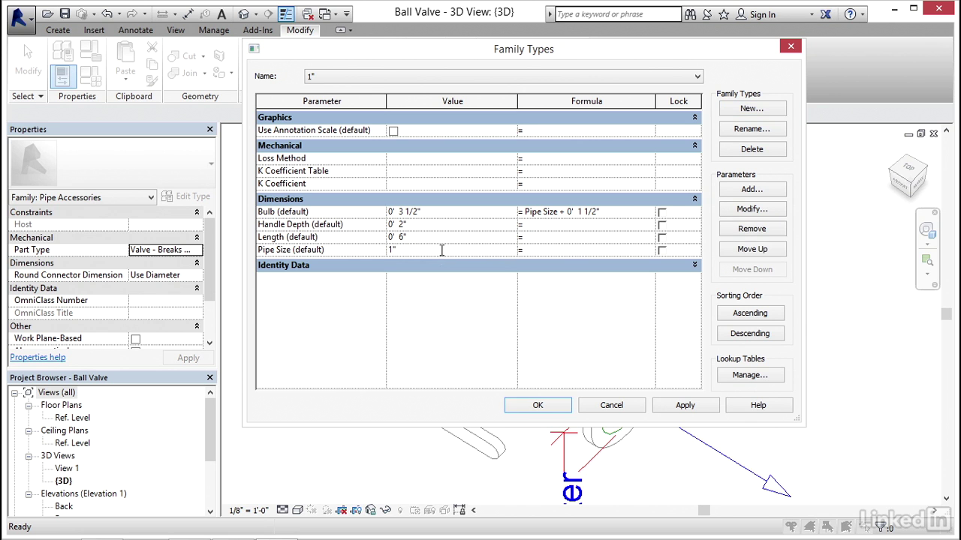
{"action": "type", "text": "1\""}
{"action": "key", "text": "Tab"}
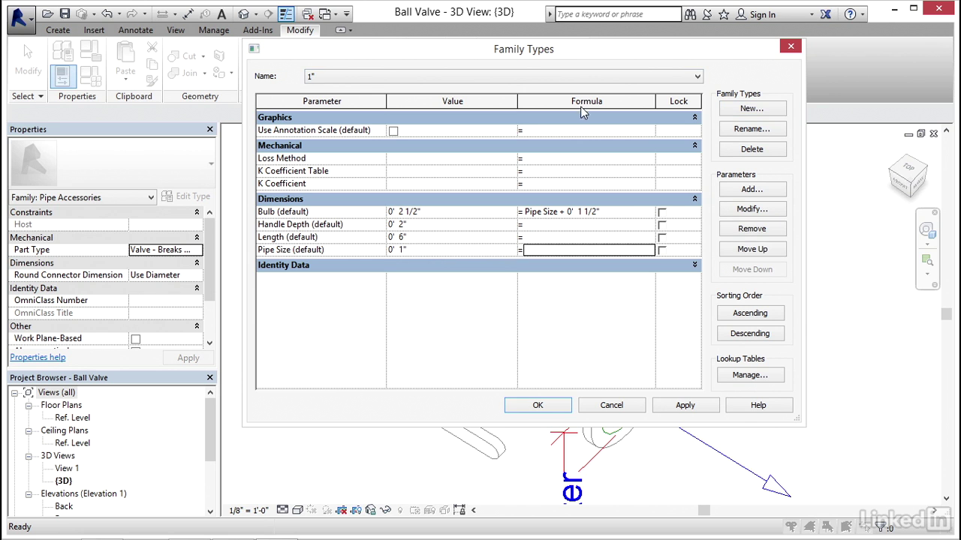
Add a family type named 3" and set its Pipe Size to 3"
{"action": "left_click", "coordinate": [743, 110]}
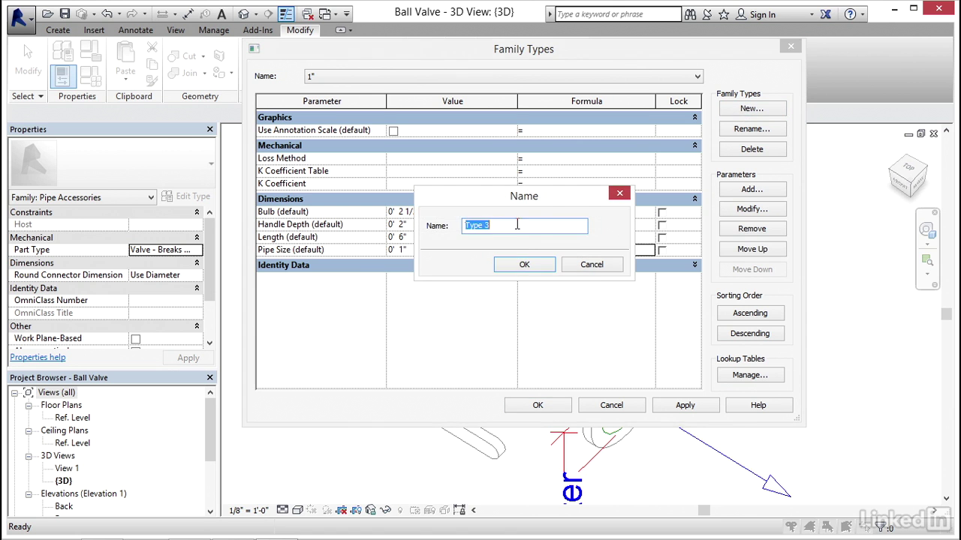
{"action": "left_click", "coordinate": [525, 264]}
{"action": "left_click", "coordinate": [420, 250]}
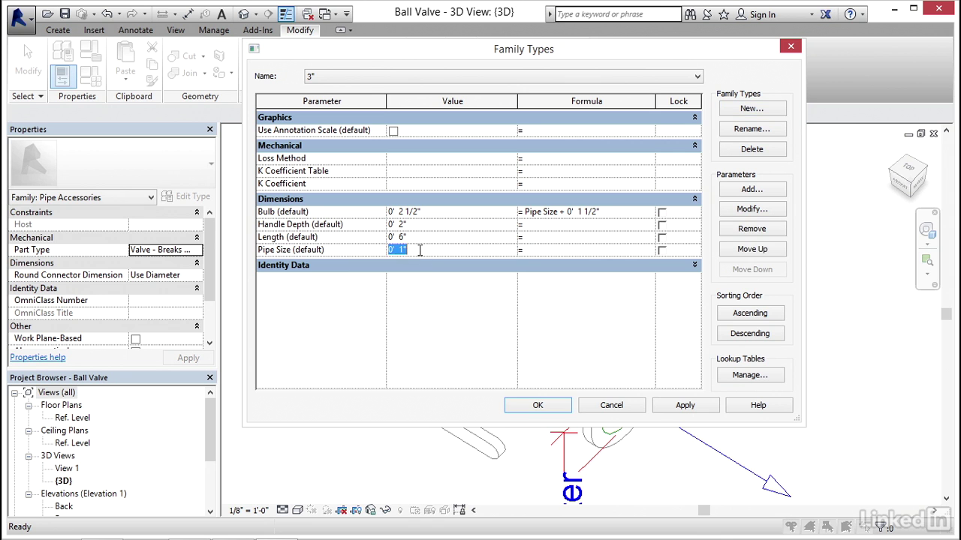
{"action": "key", "text": "Tab"}
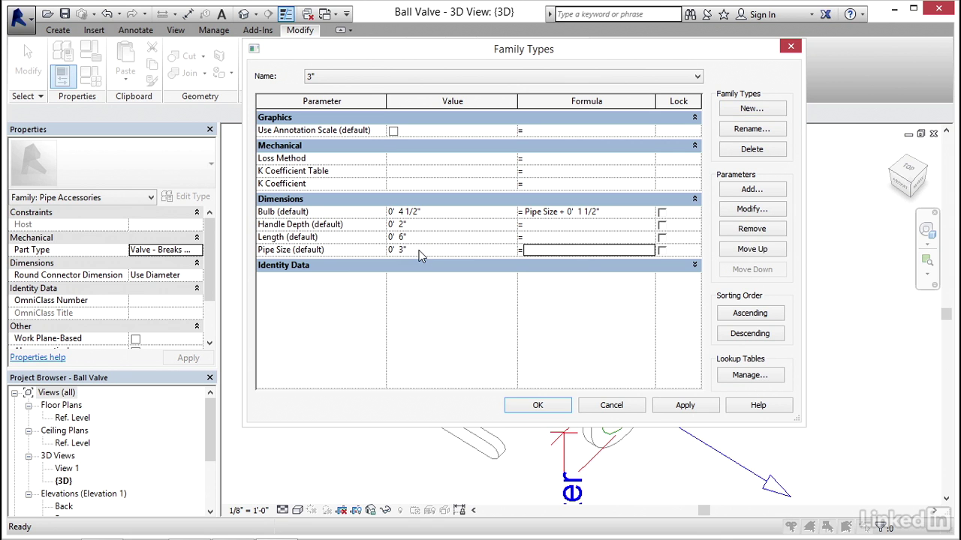
{"action": "left_click", "coordinate": [680, 403]}
Make 2" the current family type and accept the family types
{"action": "left_click", "coordinate": [390, 75]}
{"action": "left_click", "coordinate": [347, 98]}
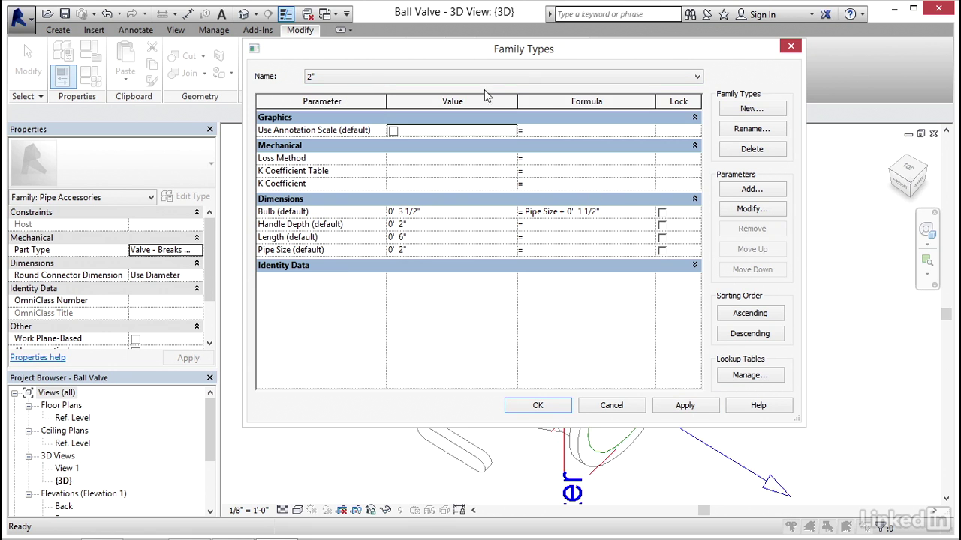
{"action": "left_click", "coordinate": [686, 406]}
{"action": "left_click", "coordinate": [550, 406]}
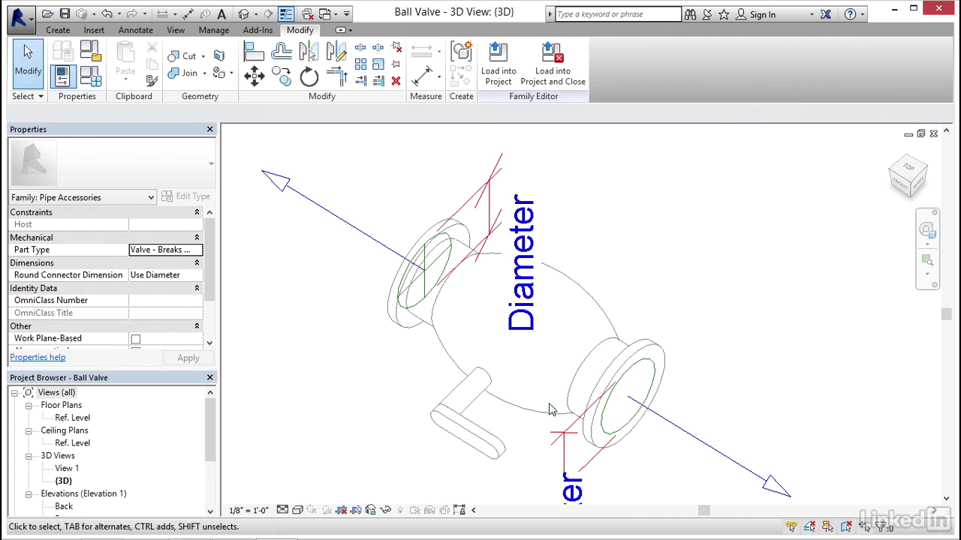
Load the Ball Valve family into the project and place one 2" valve inline on the horizontal pipe in the plan
{"action": "left_click", "coordinate": [499, 78]}
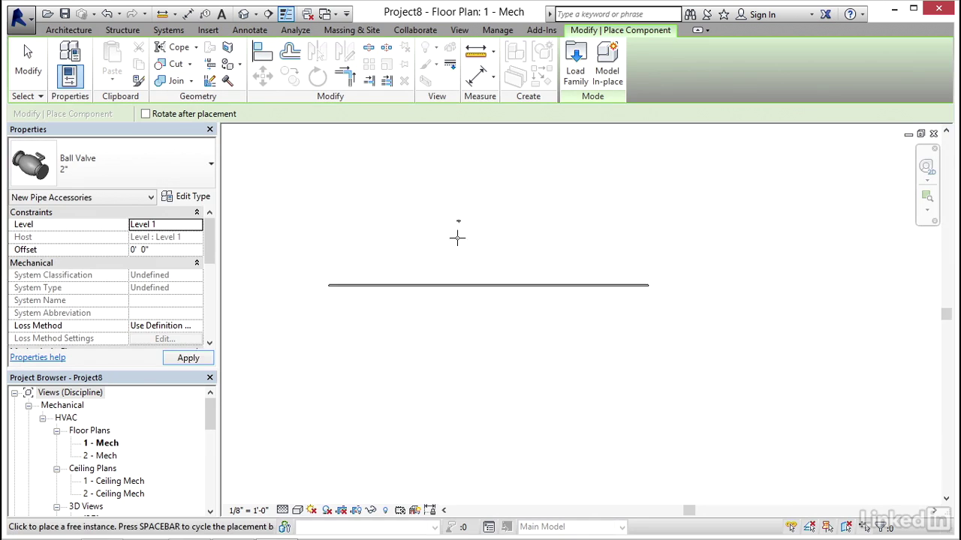
{"action": "middle_click_drag", "start_coordinate": [455, 271], "coordinate": [476, 302]}
{"action": "left_click", "coordinate": [470, 255]}
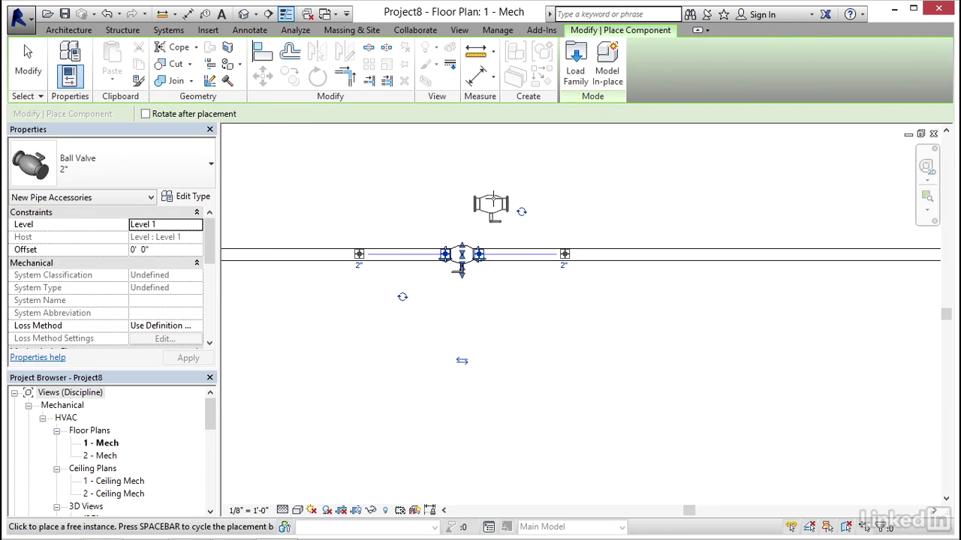
{"action": "key", "text": "Escape"}
{"action": "key", "text": "Escape"}
{"action": "scroll", "coordinate": [477, 278], "scroll_direction": "up", "scroll_amount": 2}
{"action": "scroll", "coordinate": [470, 284], "scroll_direction": "up", "scroll_amount": 2}
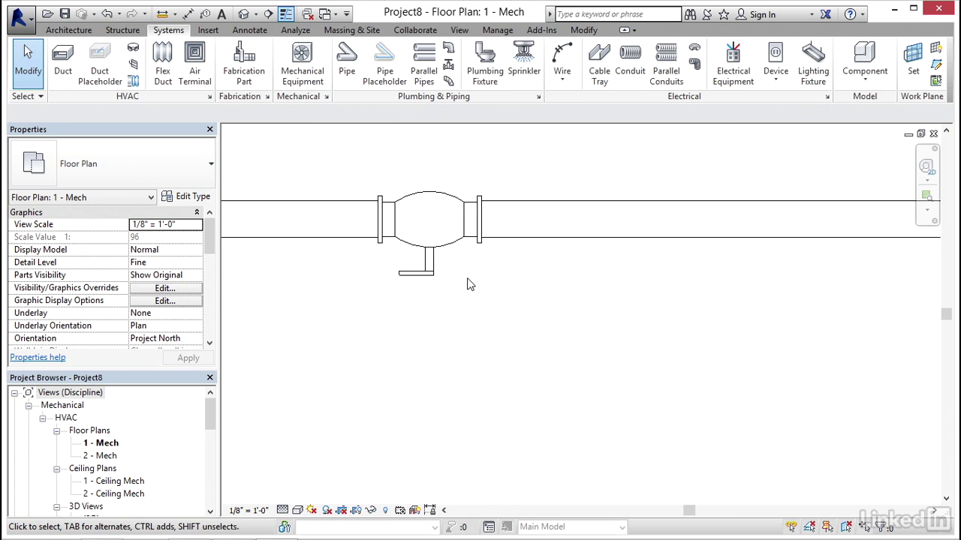